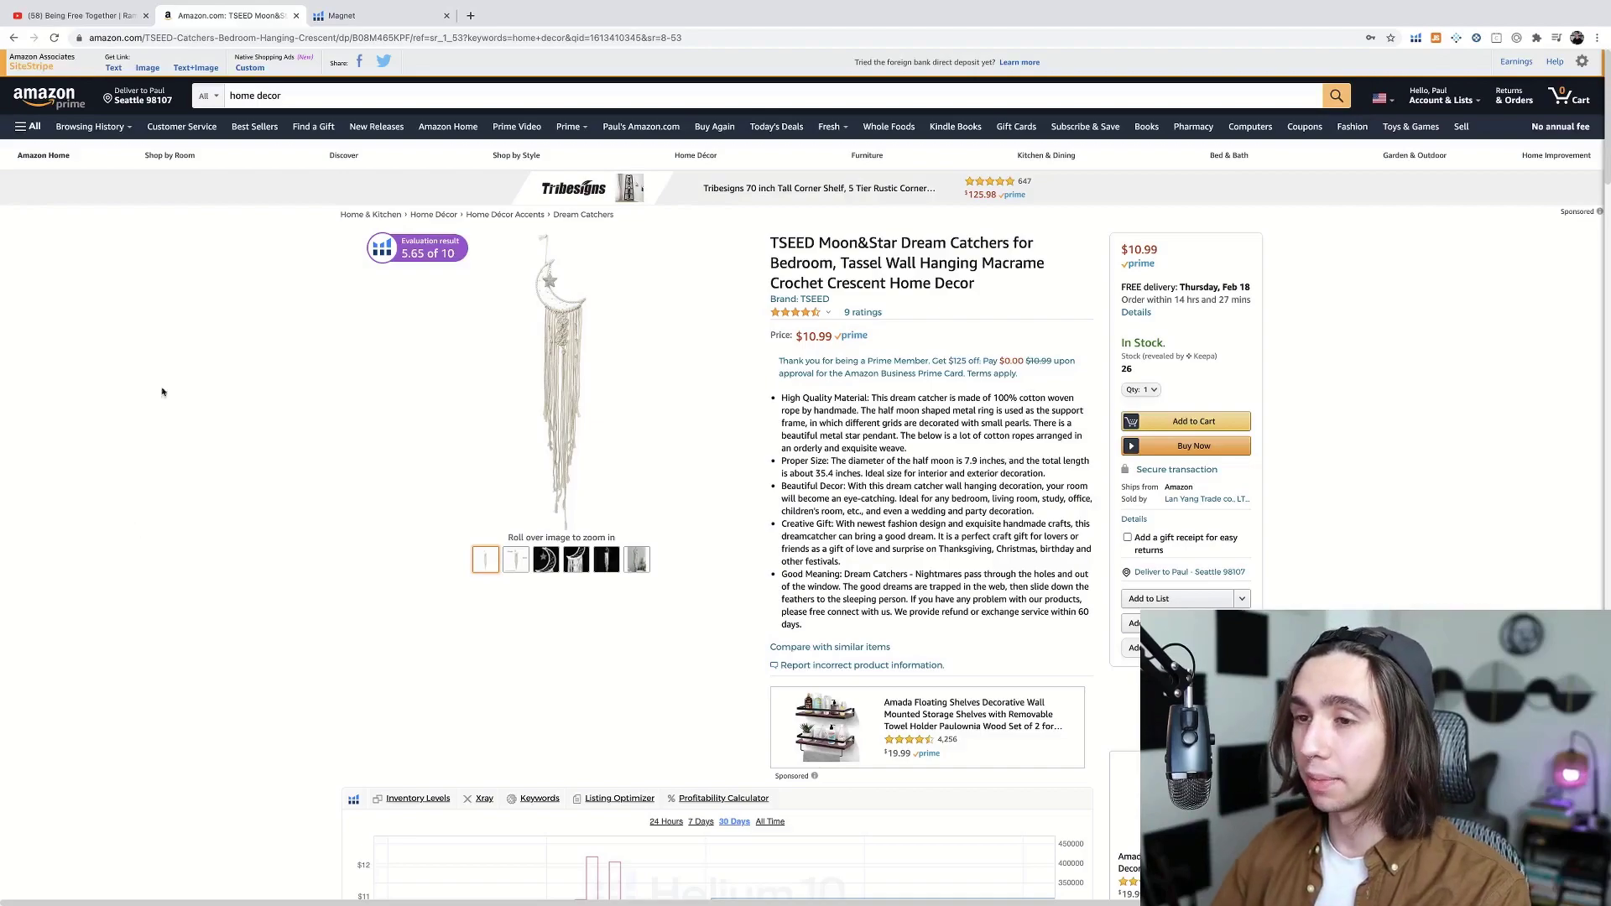
# - Switch to Helium 10 Magnet and run a new keyword search for "moon dream catcher" instead of loading it from history
pyautogui.click(398, 23)
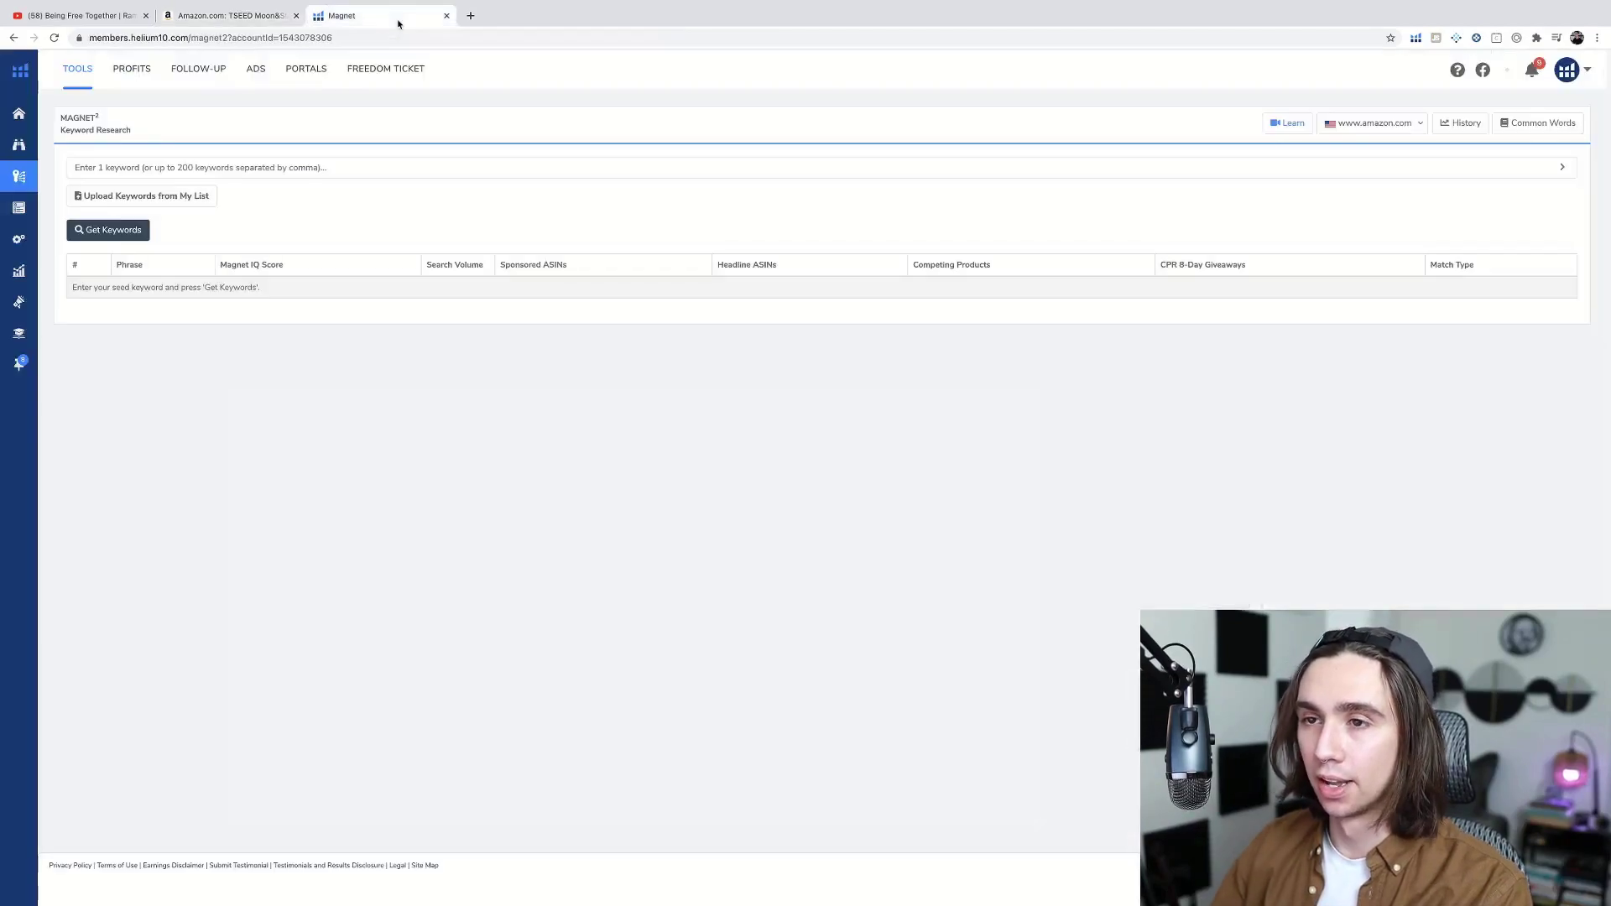
pyautogui.click(194, 169)
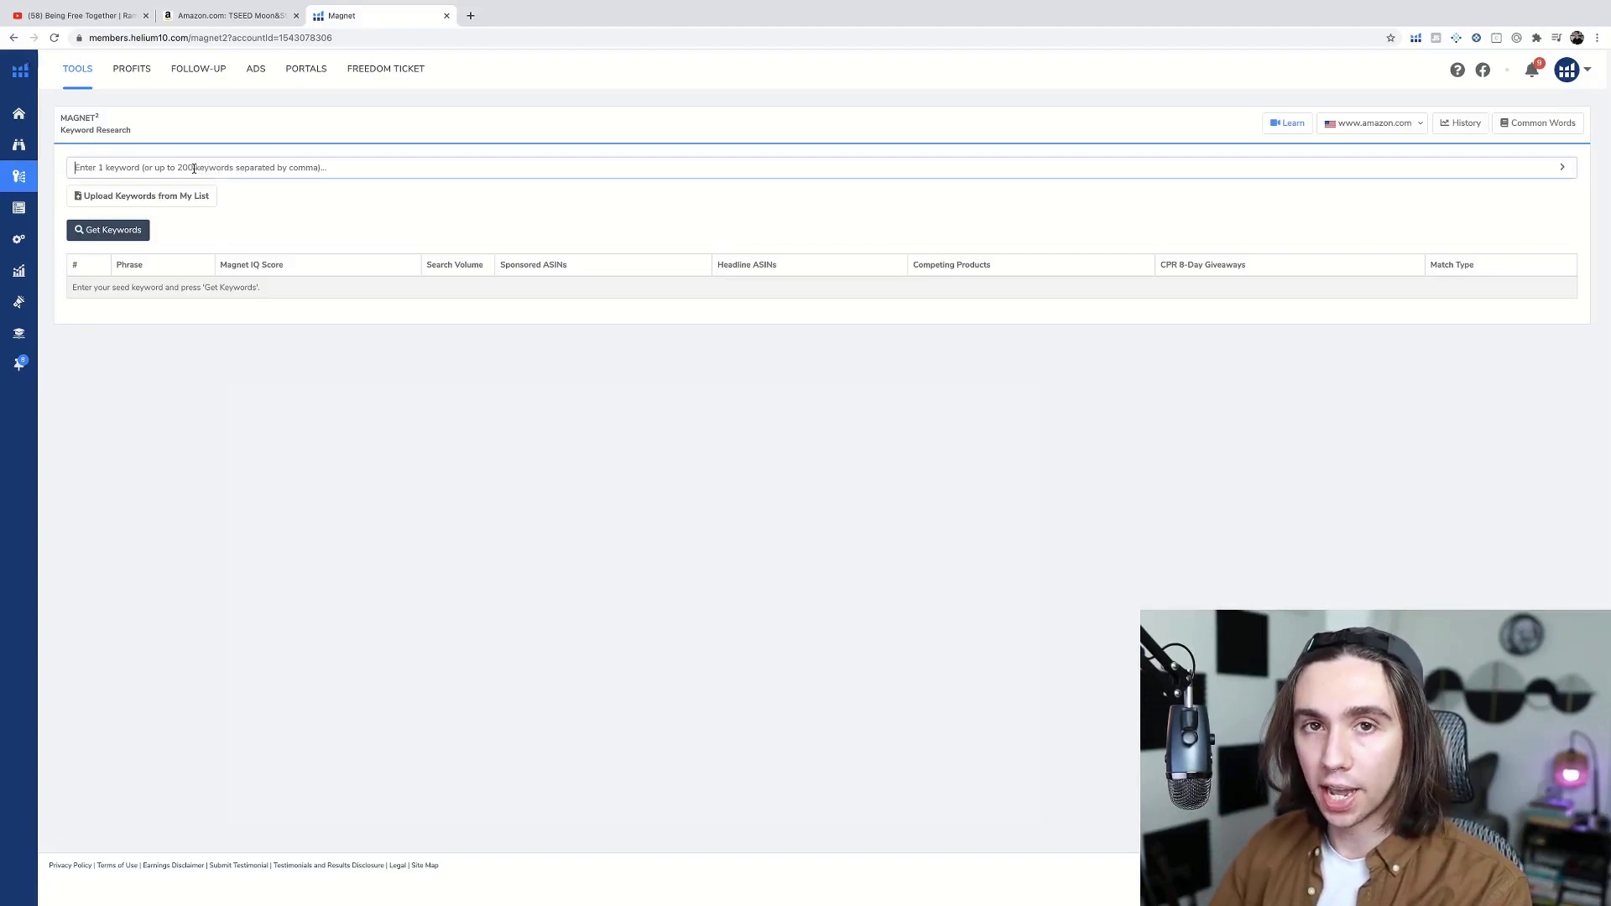
pyautogui.write('moon')
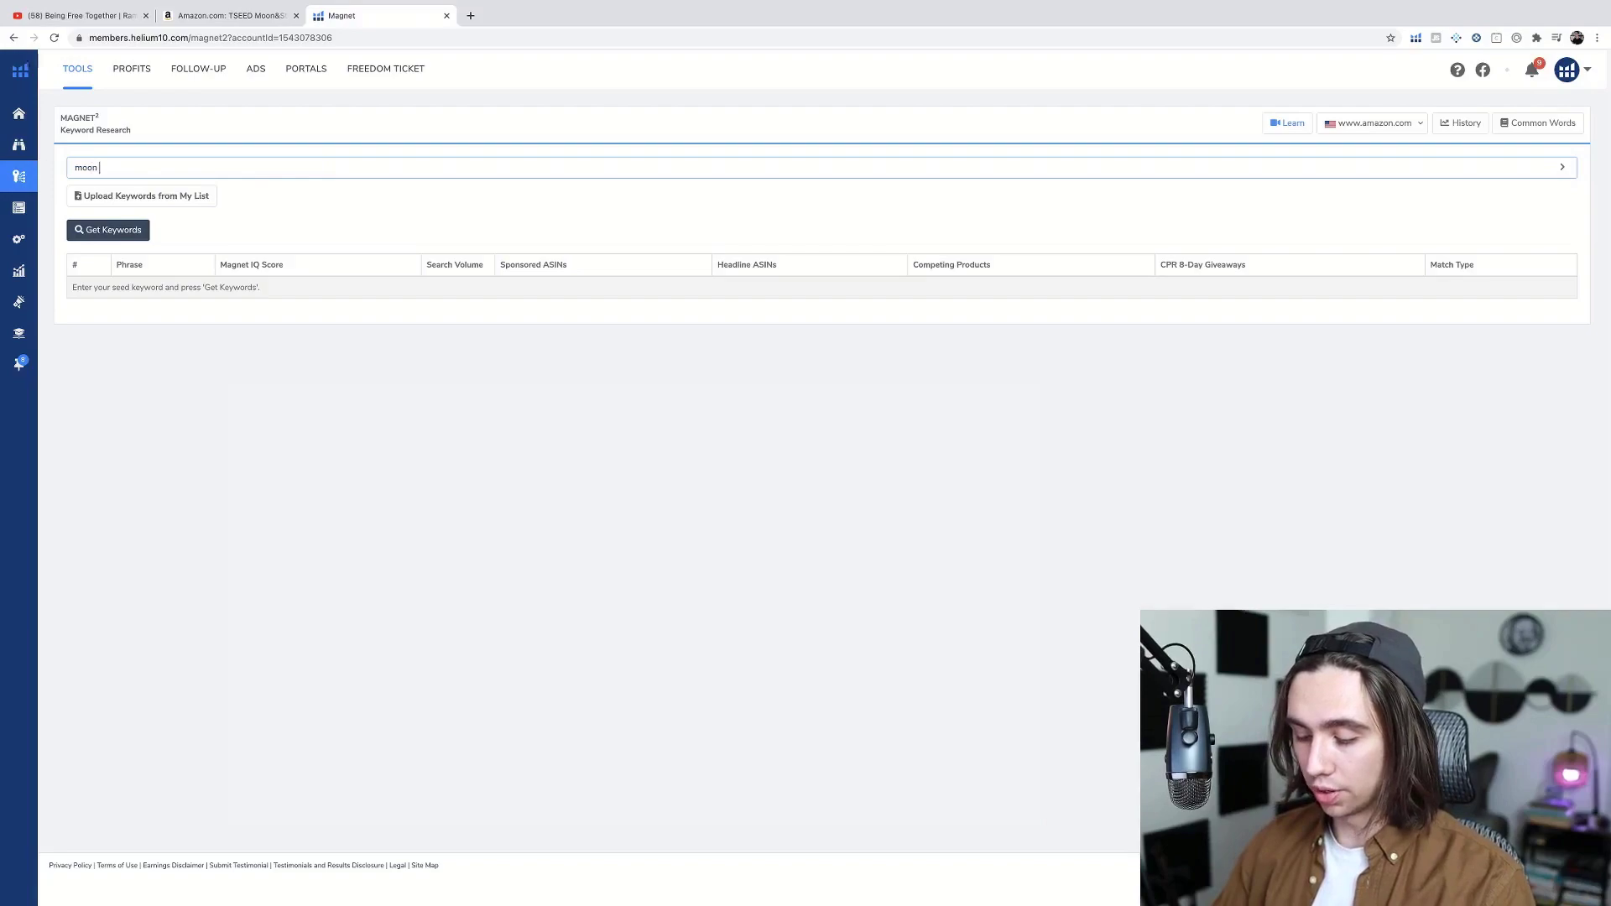
pyautogui.write(' dream')
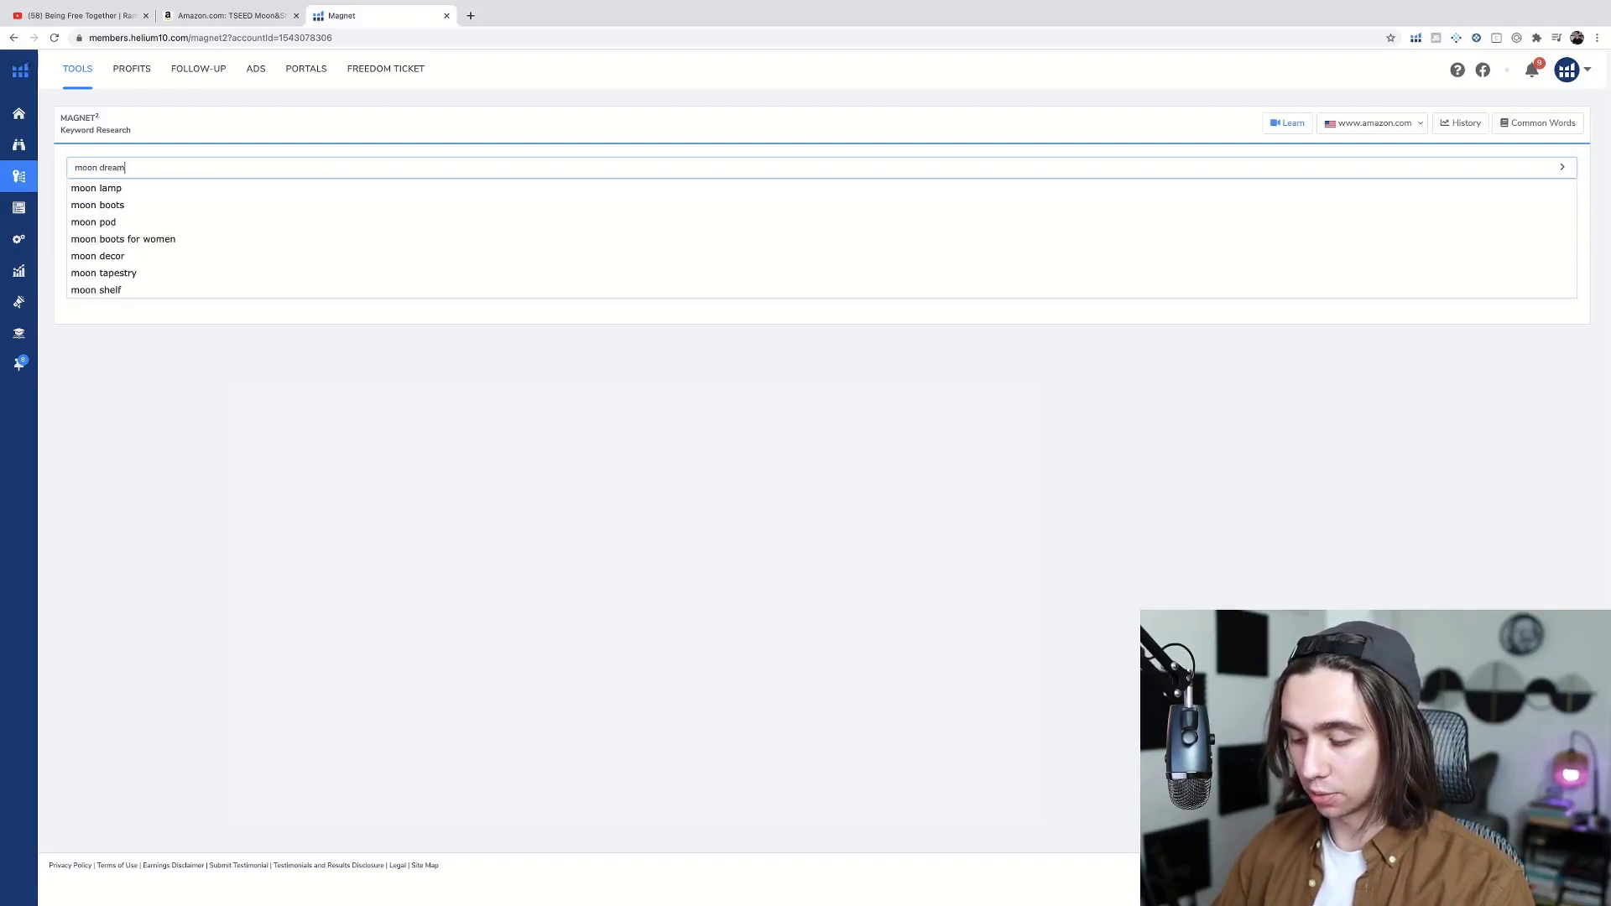
pyautogui.click(126, 188)
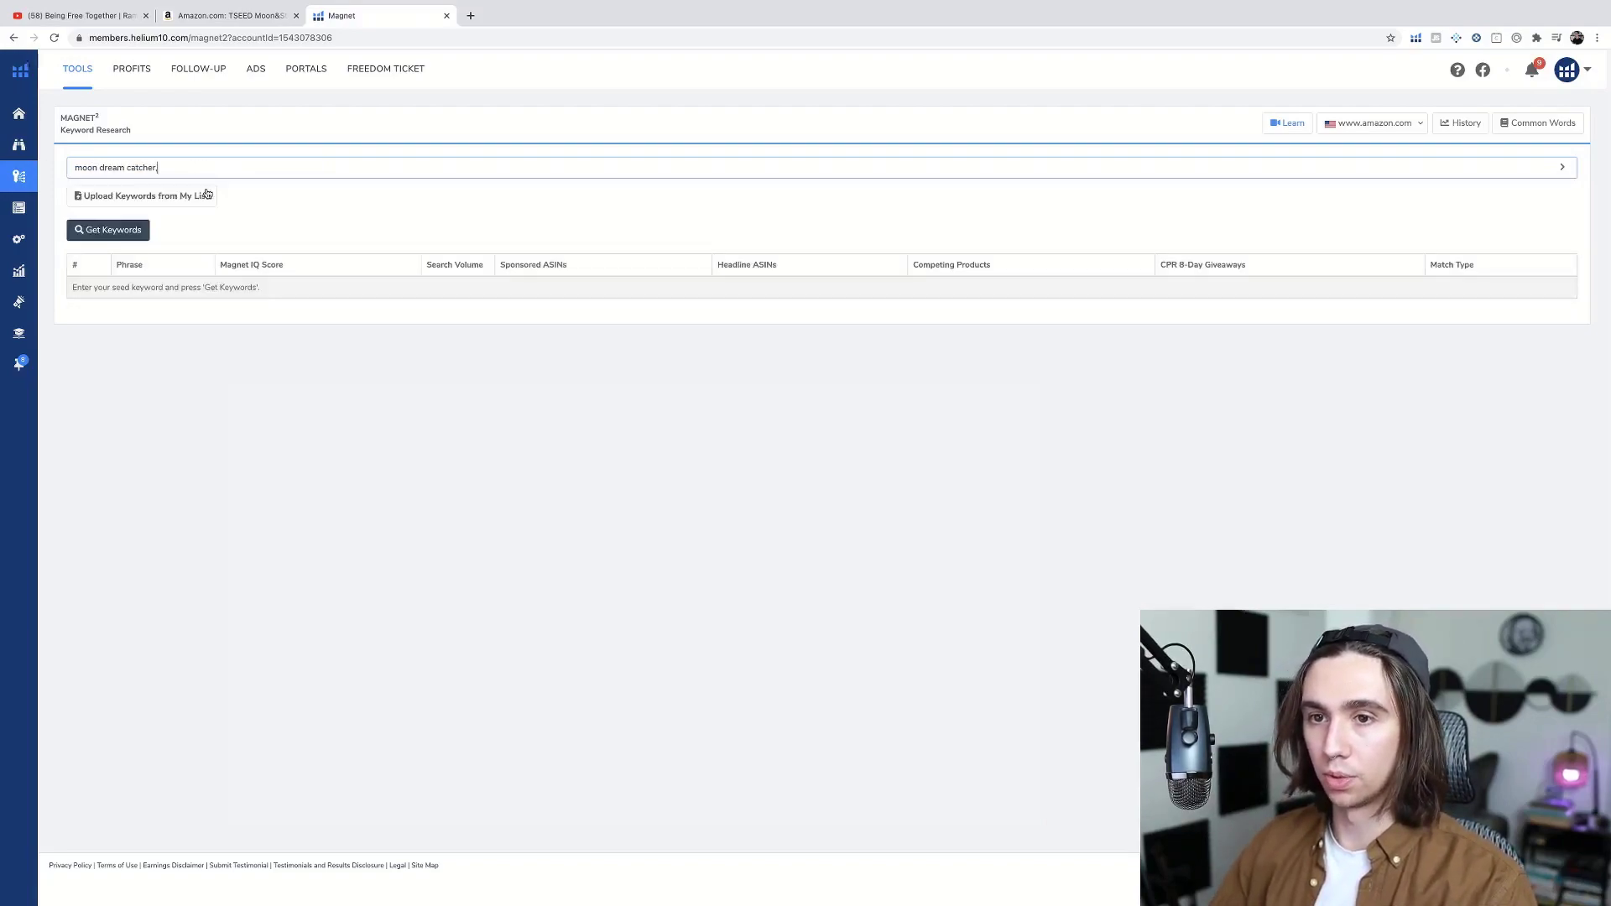
pyautogui.click(116, 230)
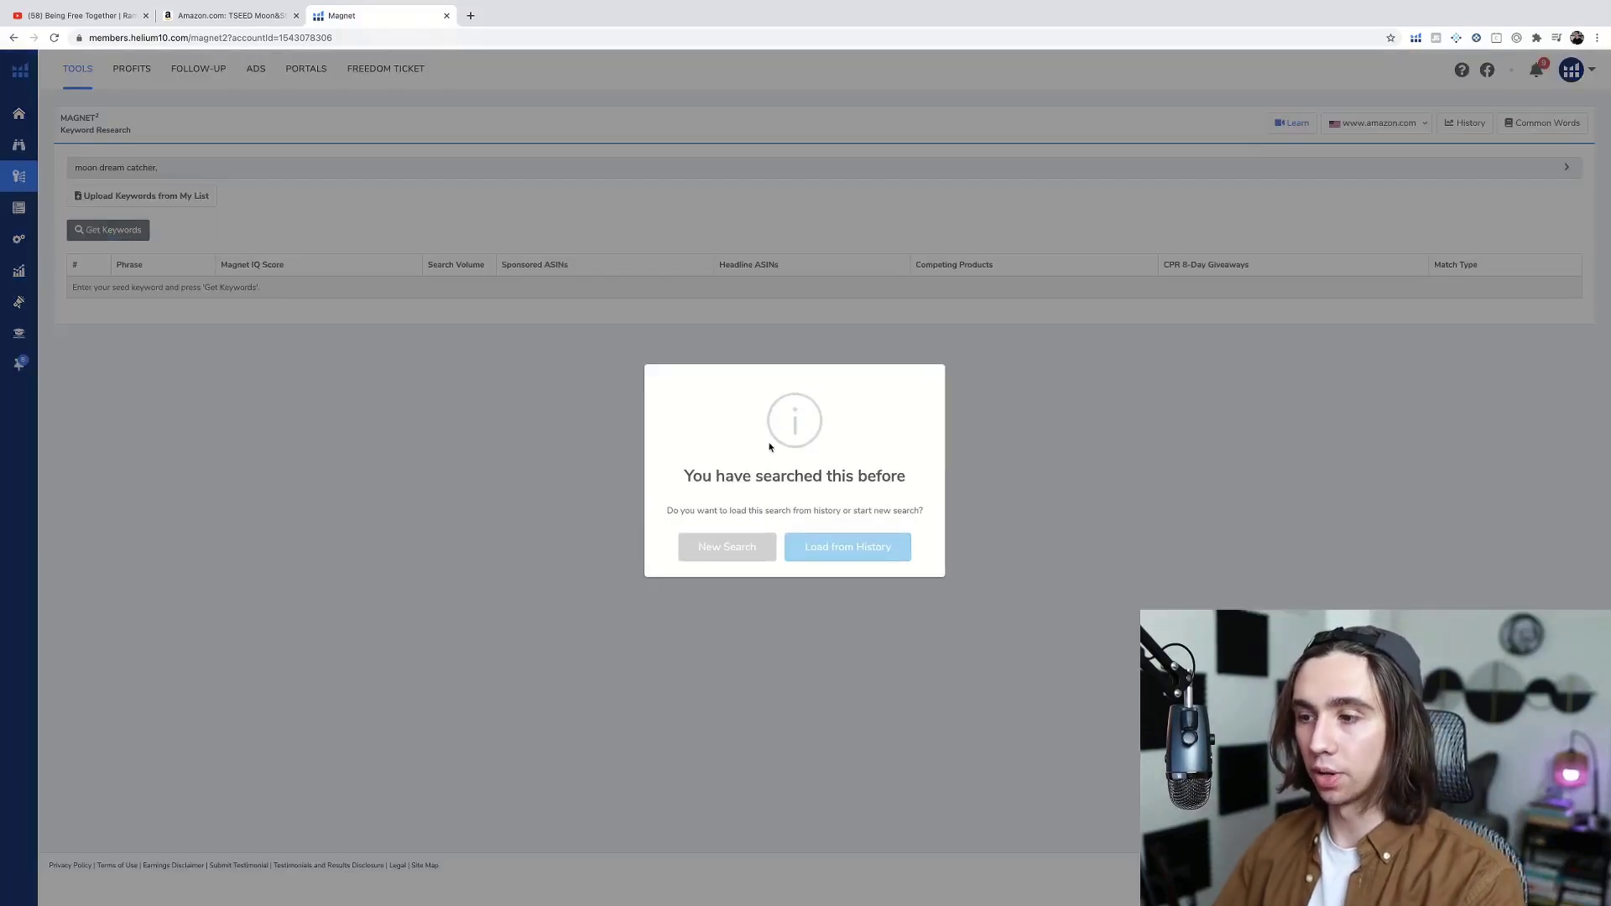
pyautogui.click(743, 550)
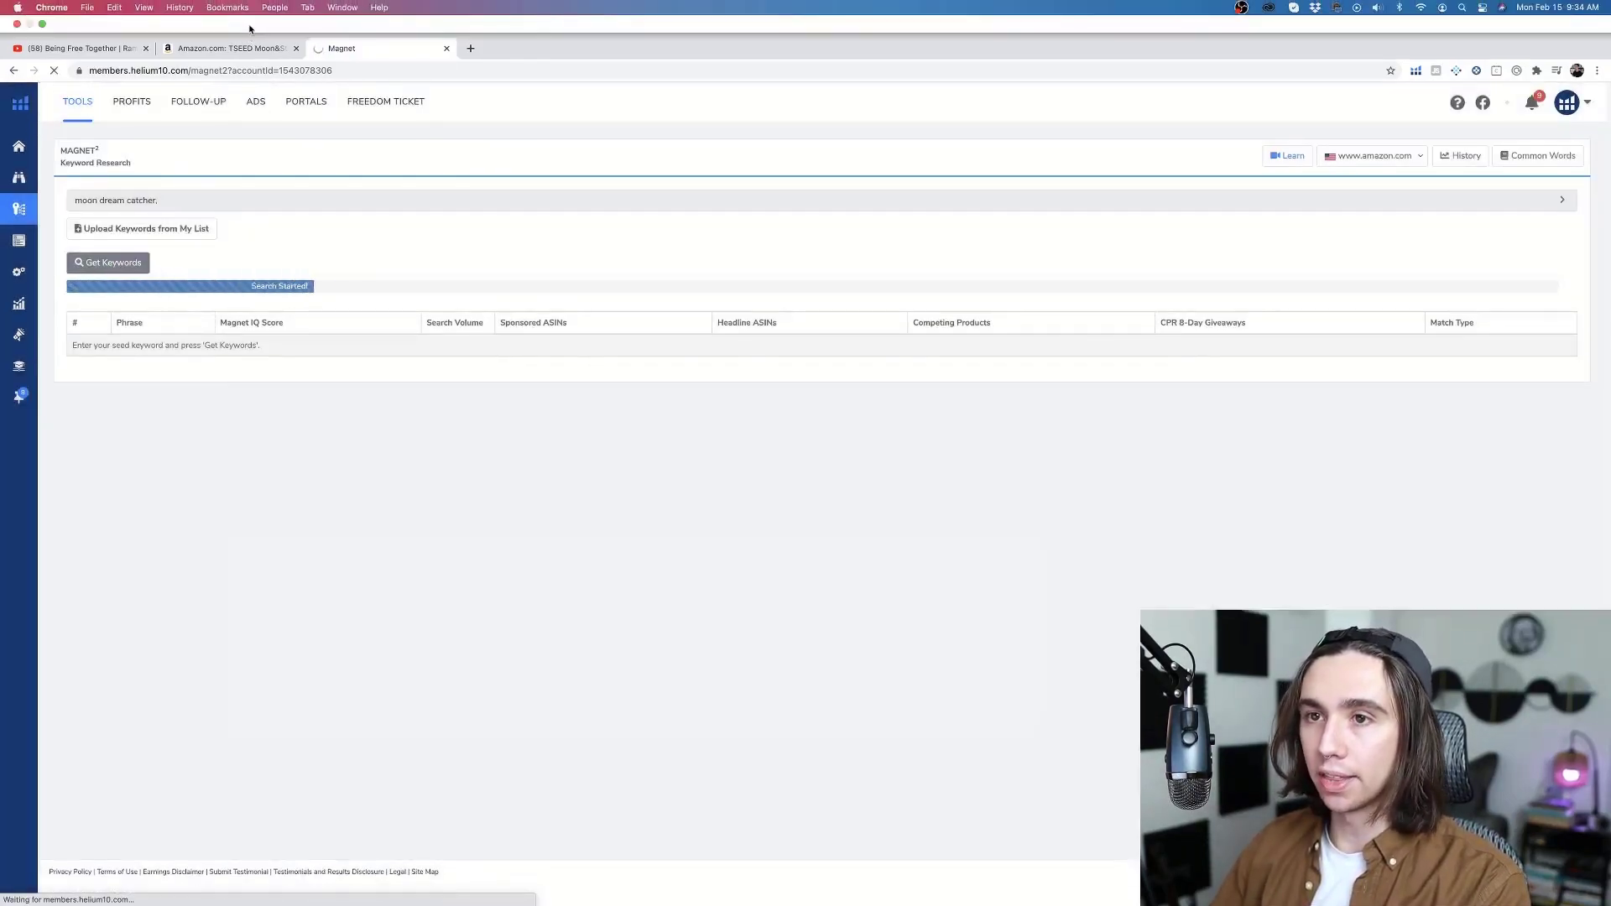
# - Switch to the Amazon listing of the TSEED dream catcher and examine its related products and main image
pyautogui.click(250, 20)
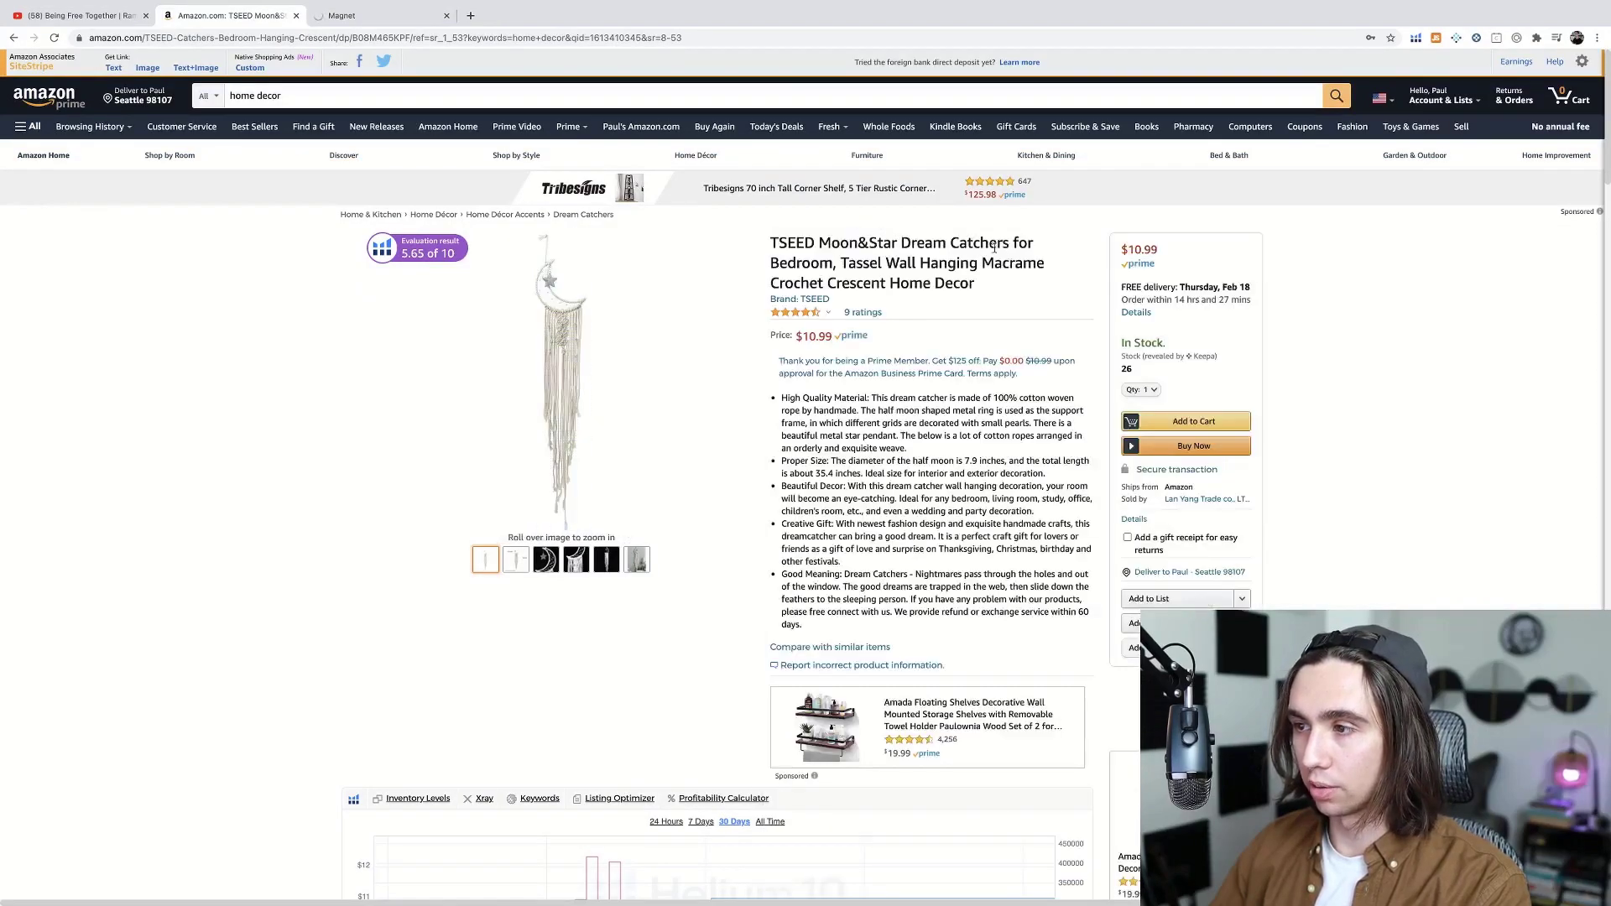
pyautogui.scroll(-20, 830, 315)
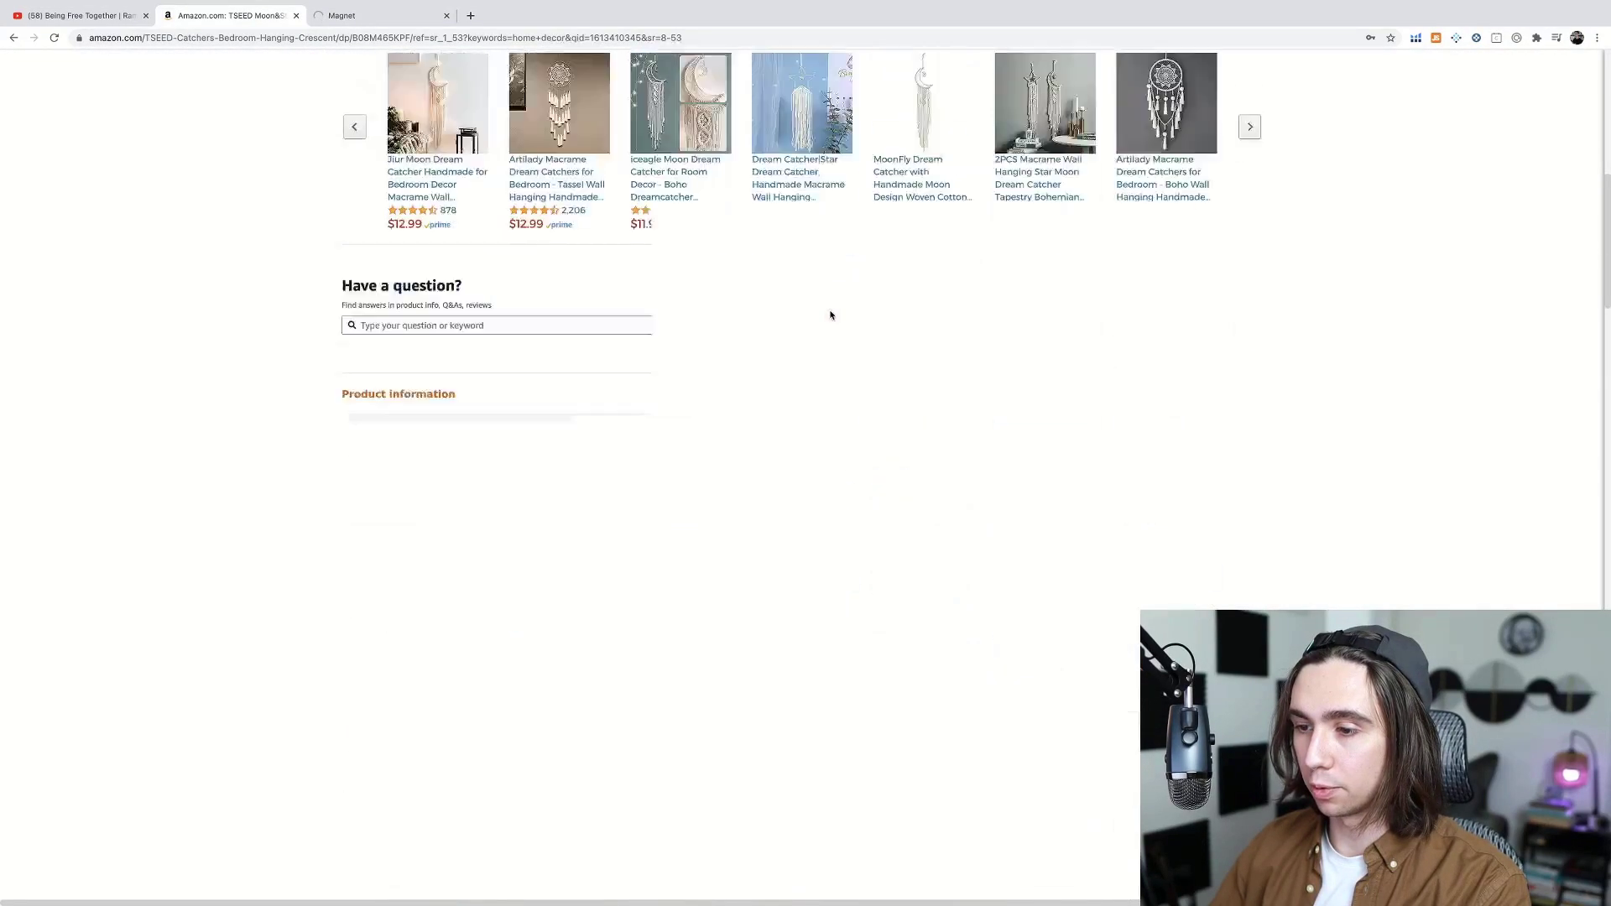
pyautogui.scroll(6, 831, 315)
pyautogui.scroll(5, 831, 315)
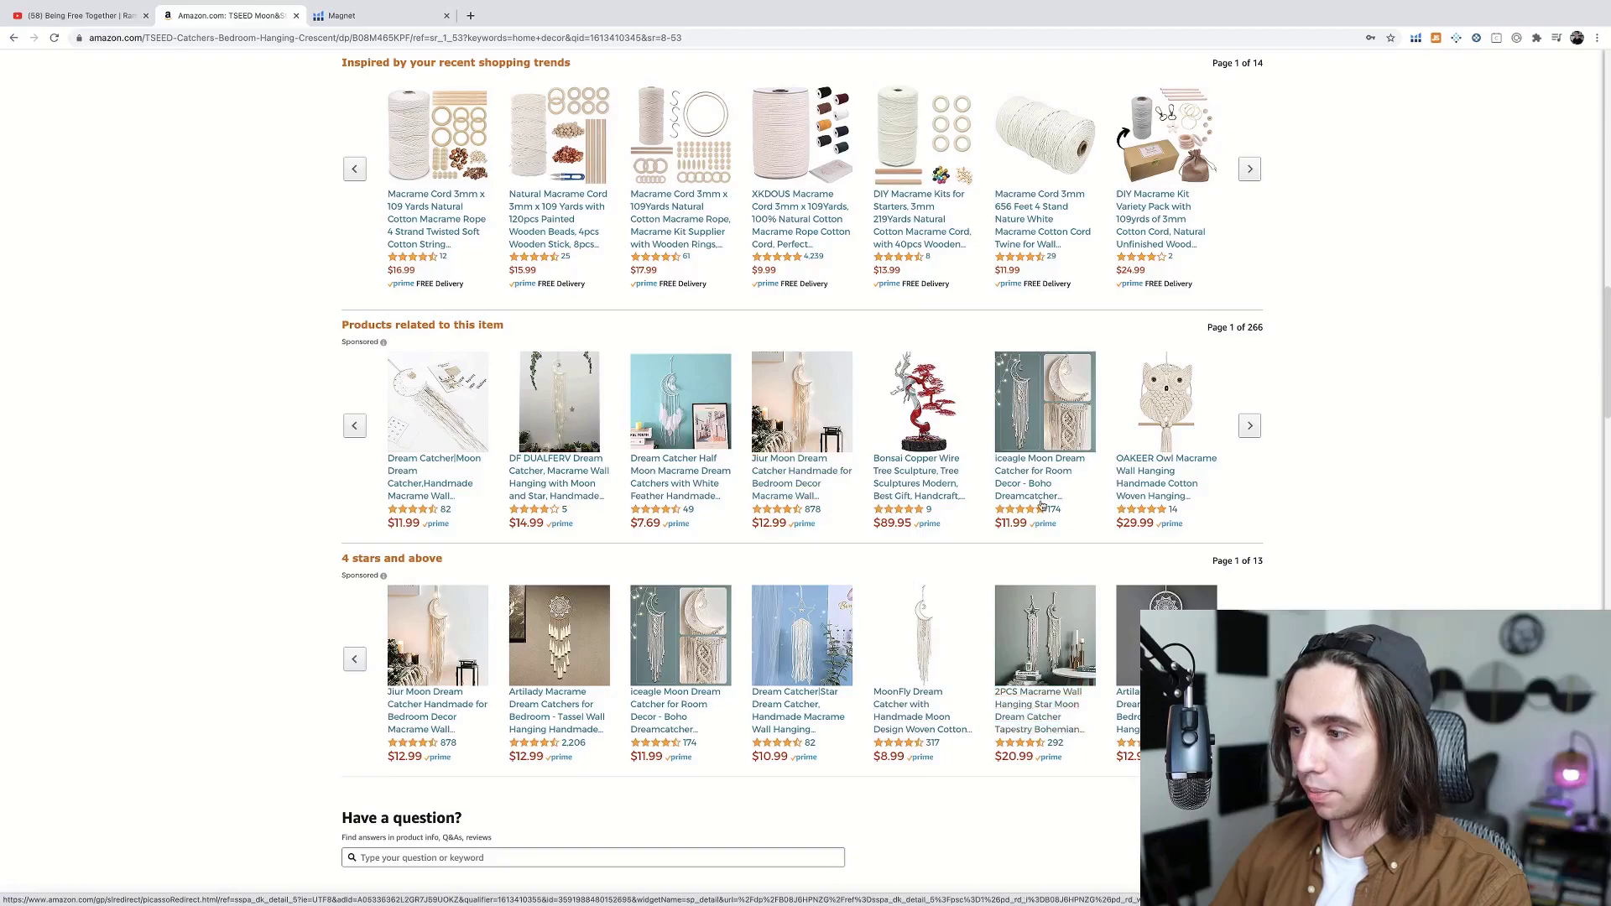
pyautogui.scroll(9, 1032, 506)
pyautogui.scroll(10, 1024, 507)
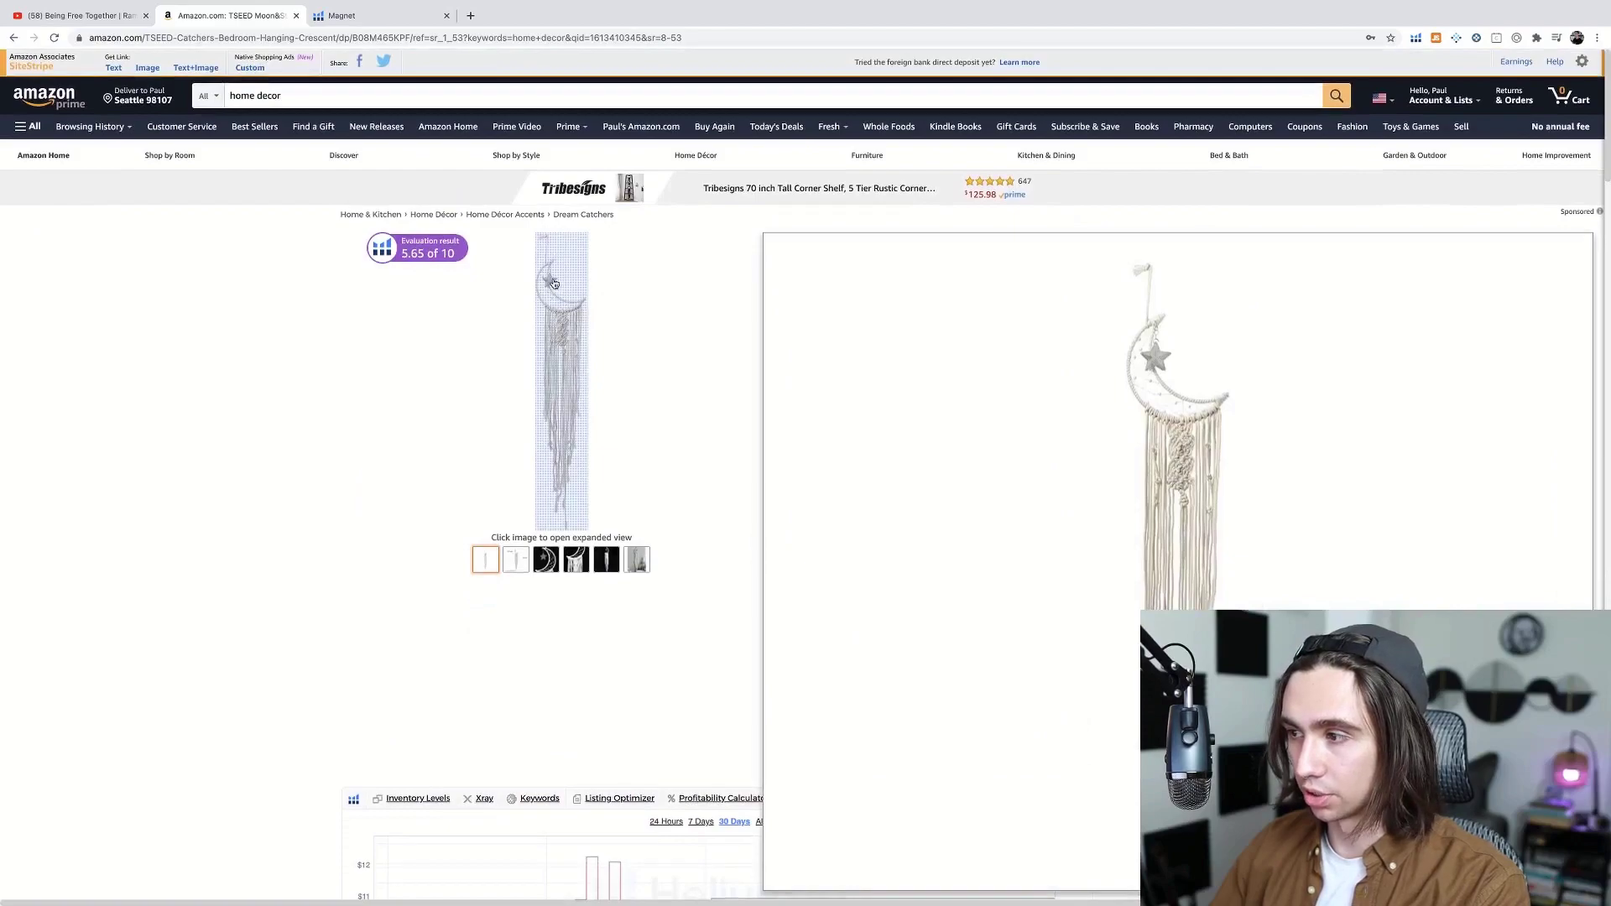
# - Return to the Magnet results and filter the keywords to a search volume of 200 to 3000
pyautogui.click(339, 20)
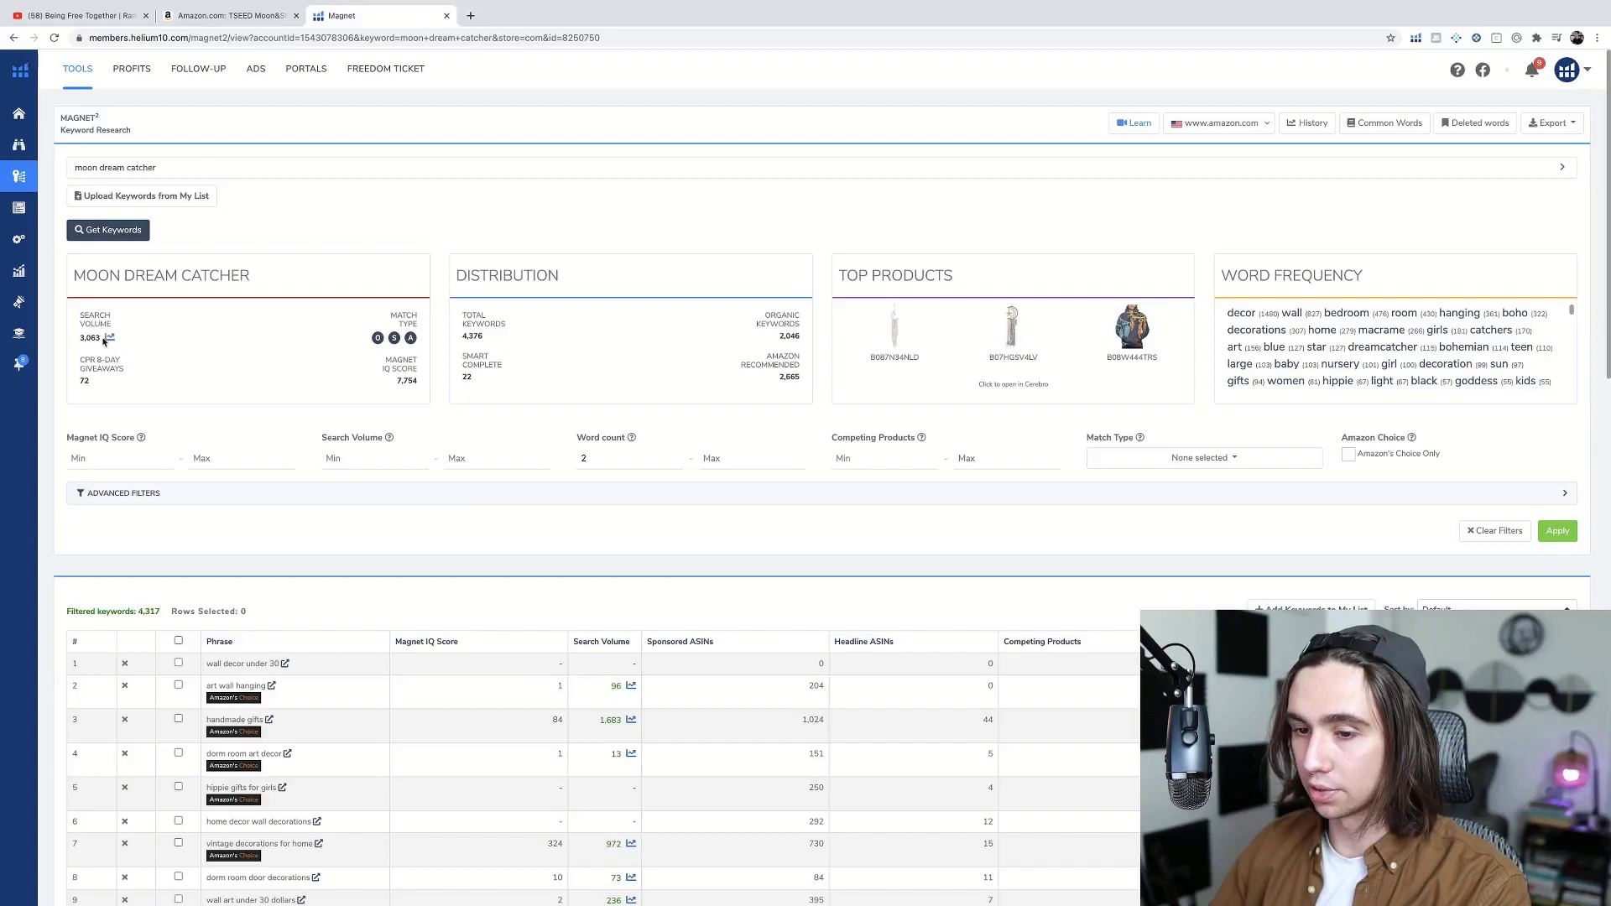
pyautogui.scroll(-3, 103, 344)
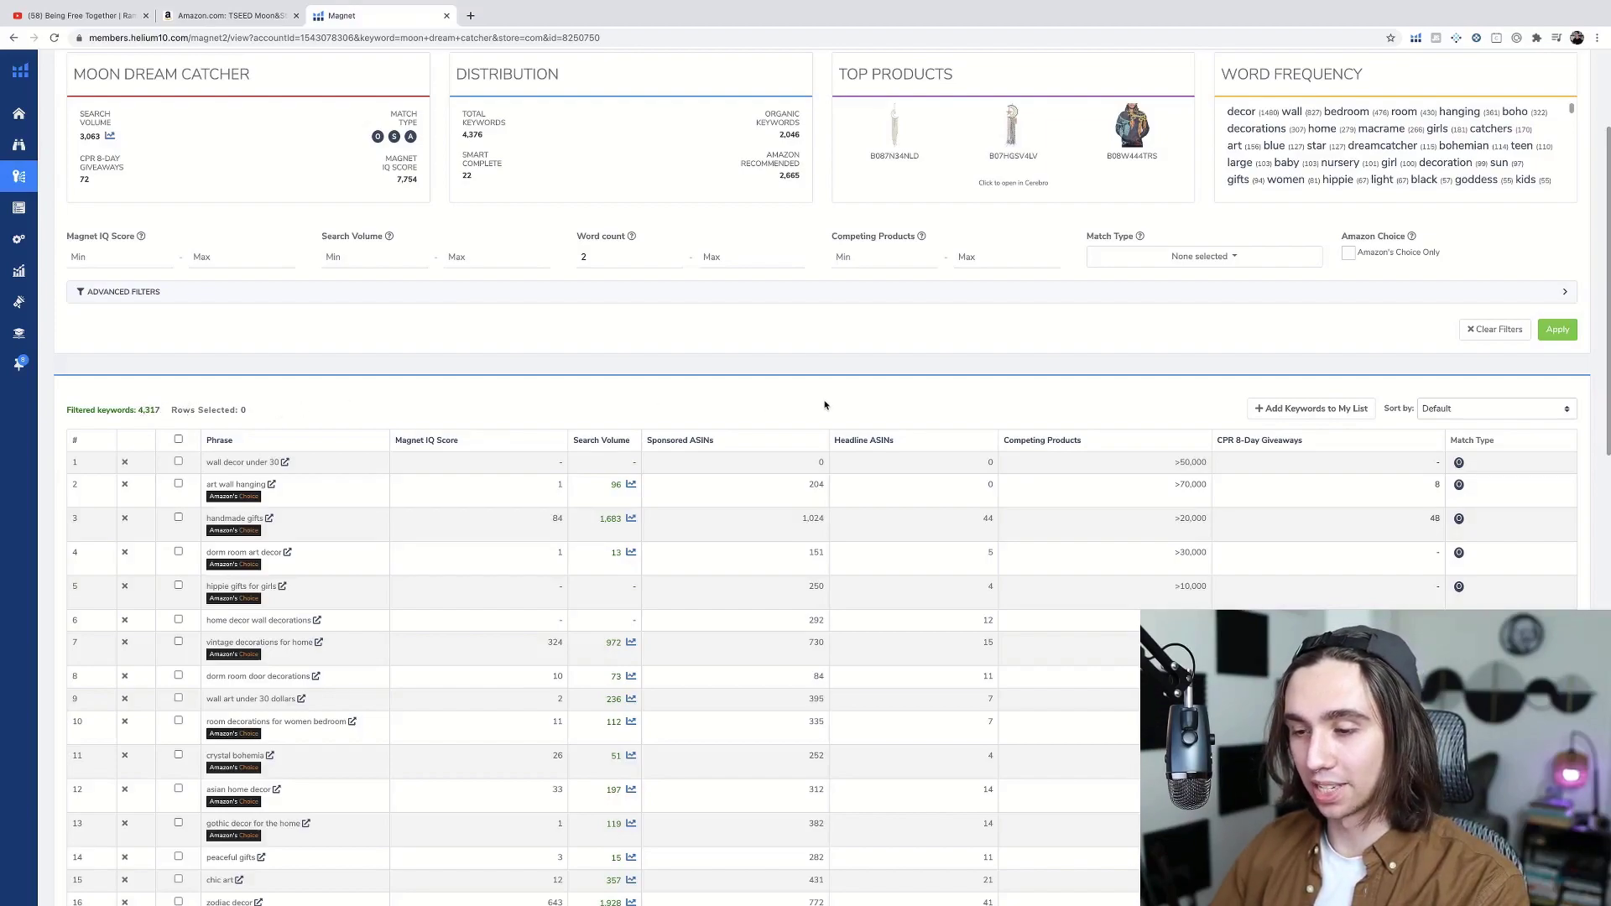
pyautogui.scroll(3, 839, 420)
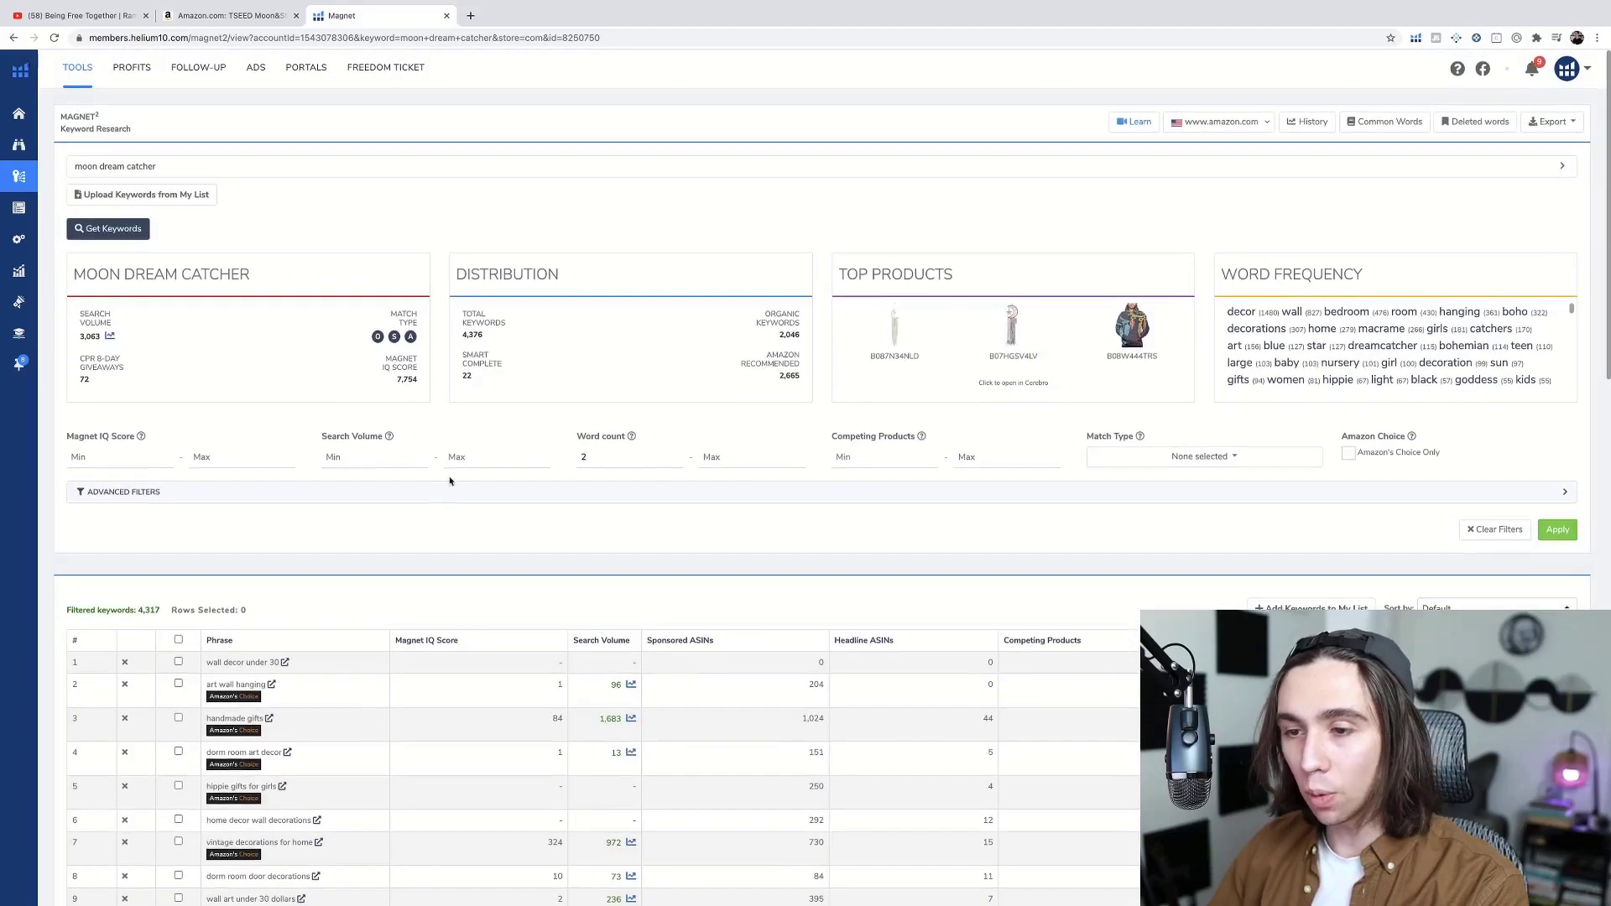
pyautogui.click(394, 459)
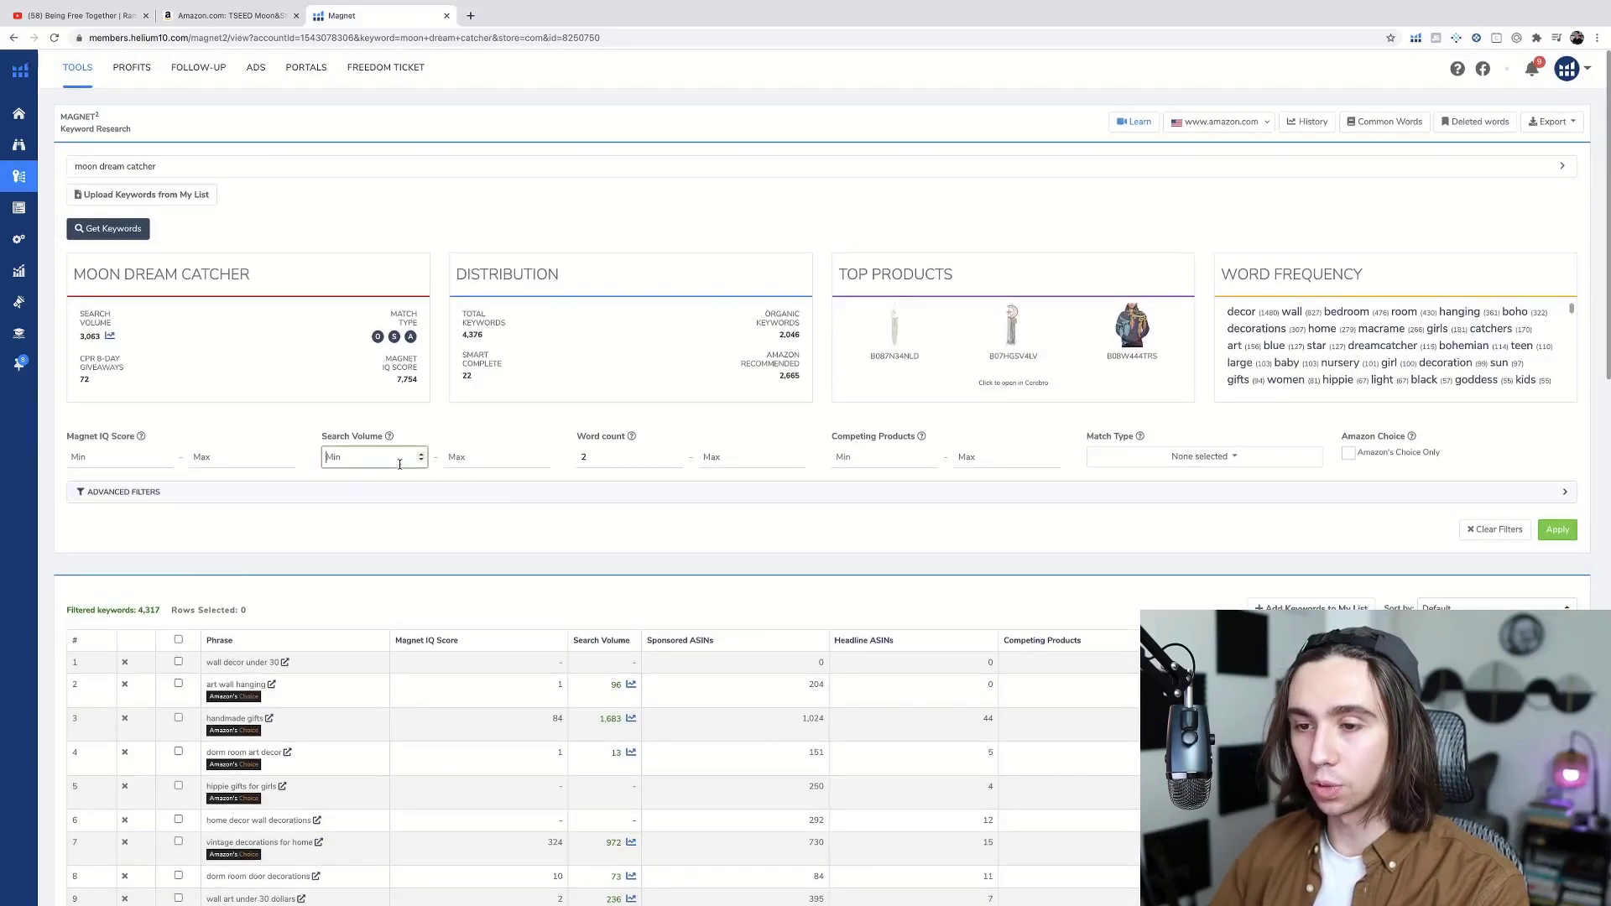
pyautogui.click(474, 459)
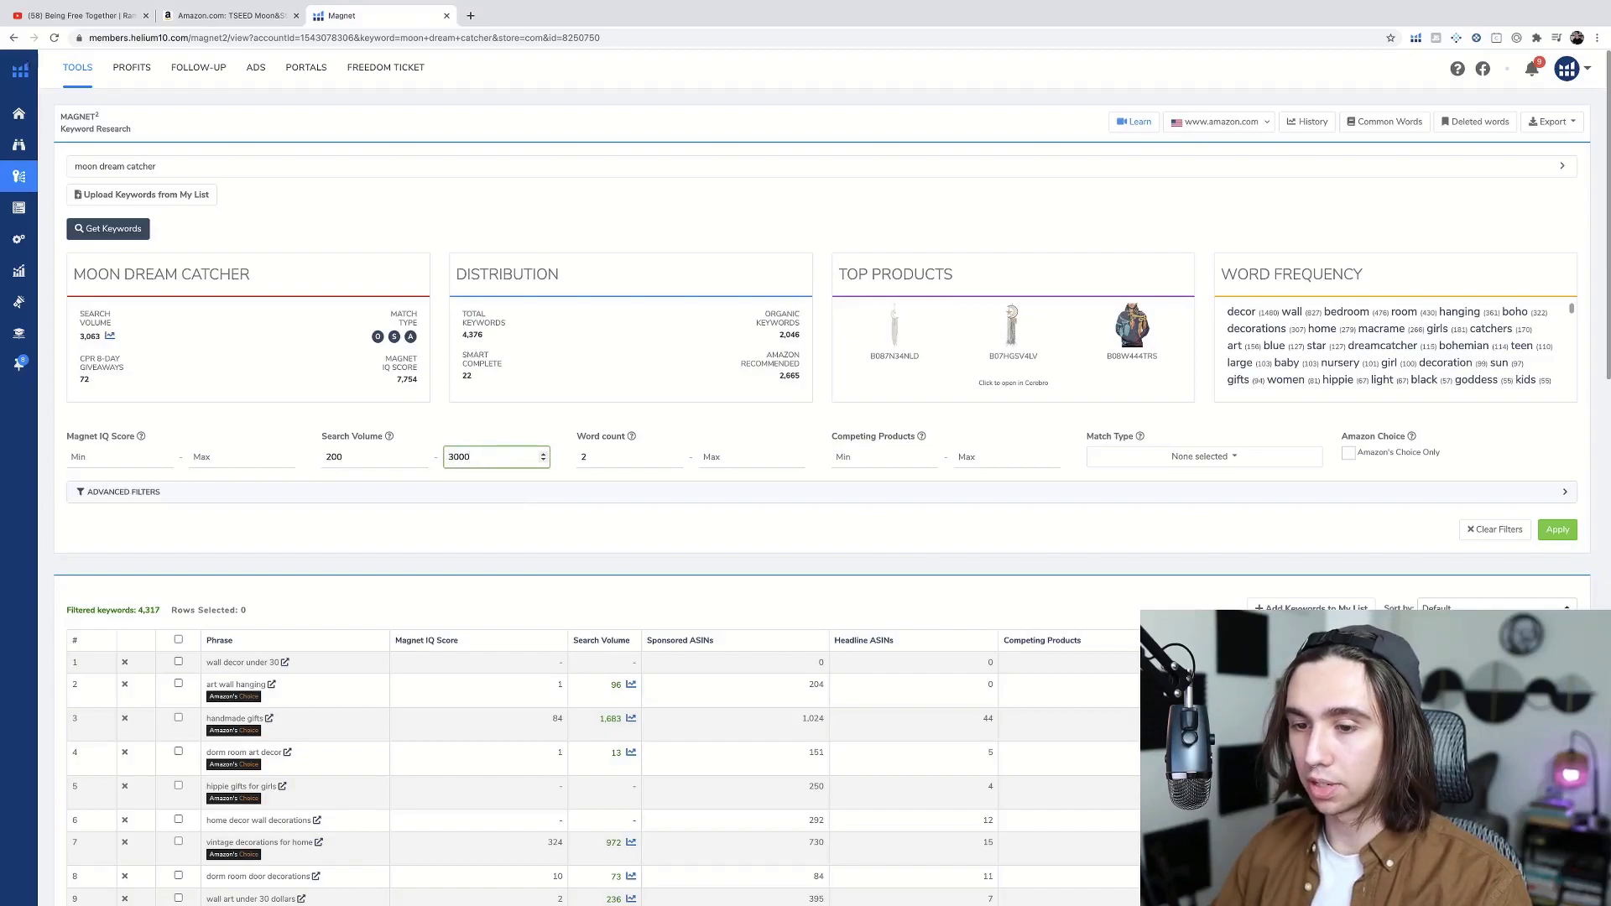
pyautogui.click(528, 523)
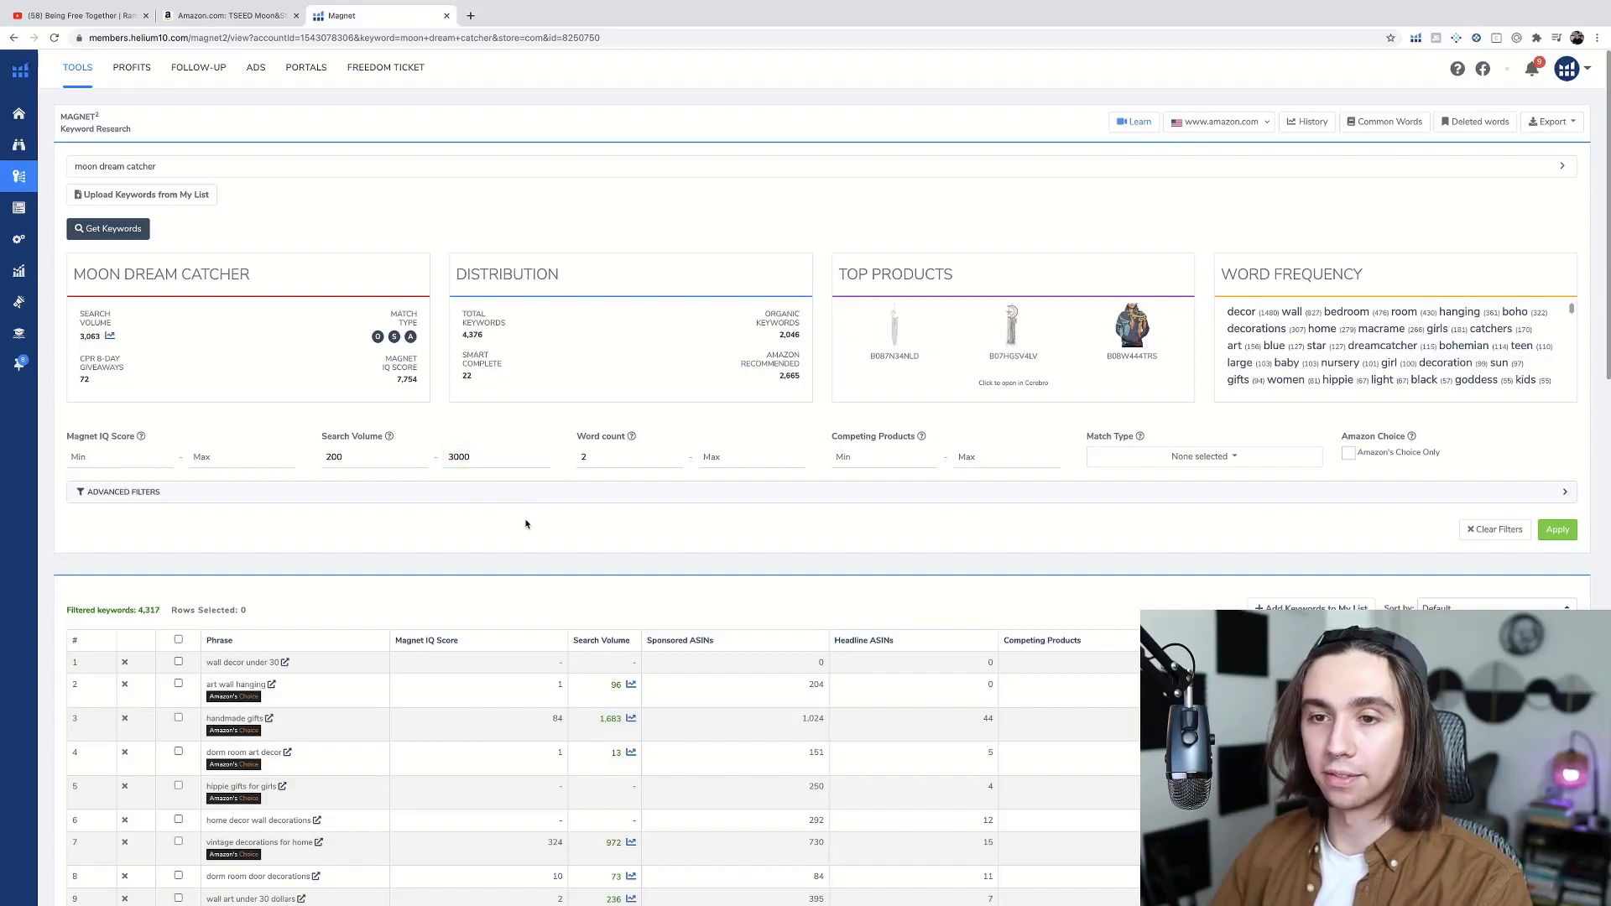
pyautogui.click(1565, 529)
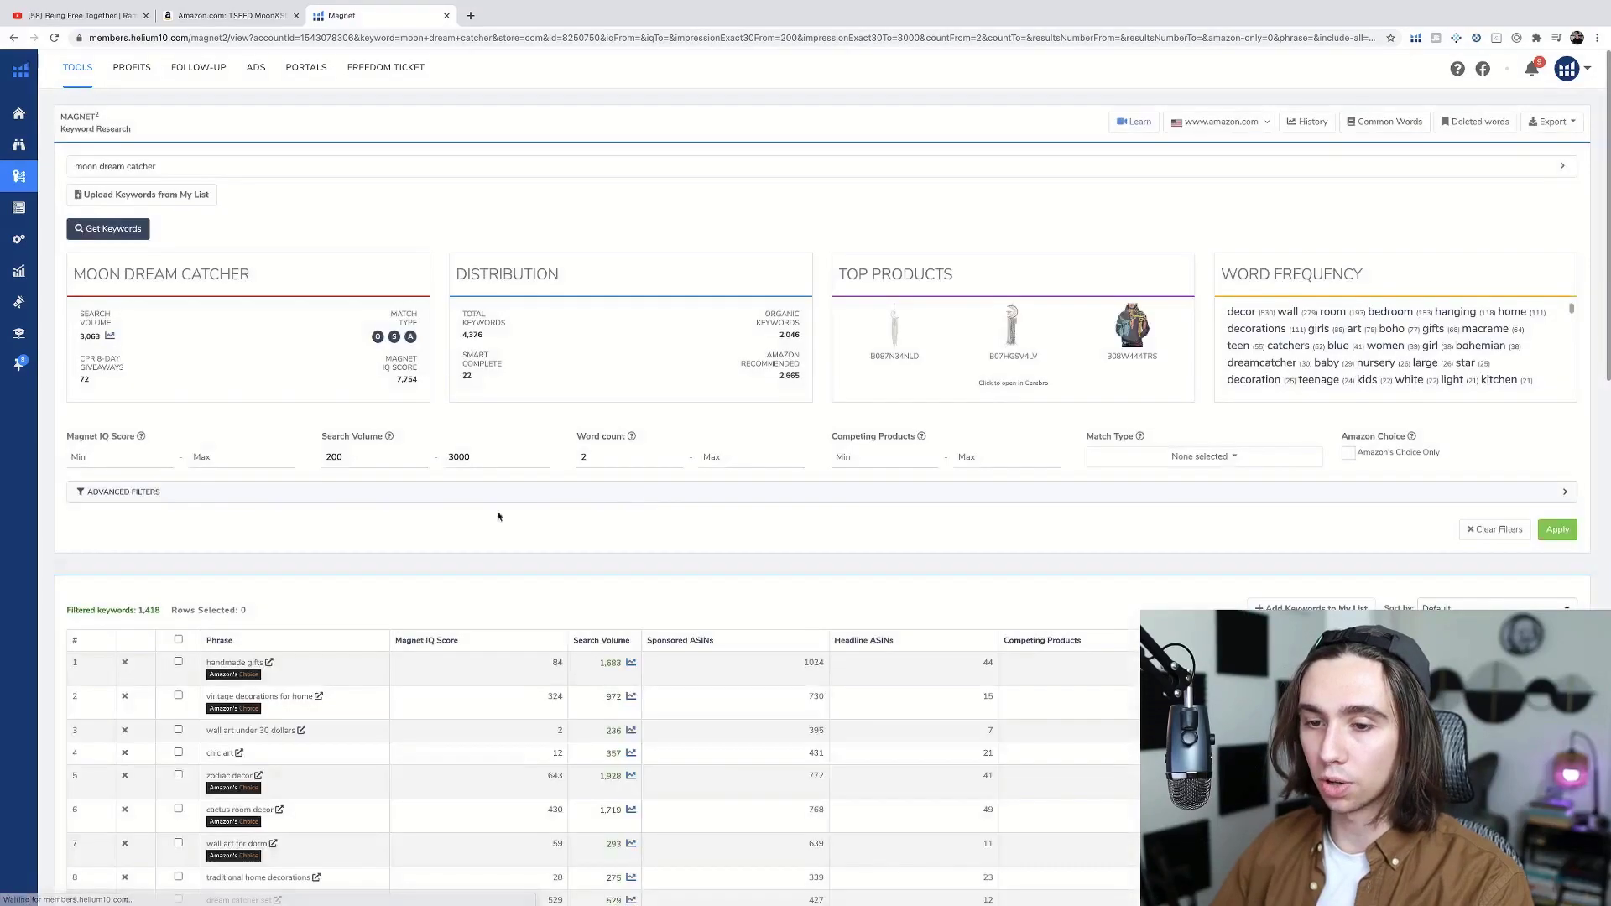
# - Expand the advanced filters and limit the keywords to phrases containing "moon"
pyautogui.scroll(-3, 700, 549)
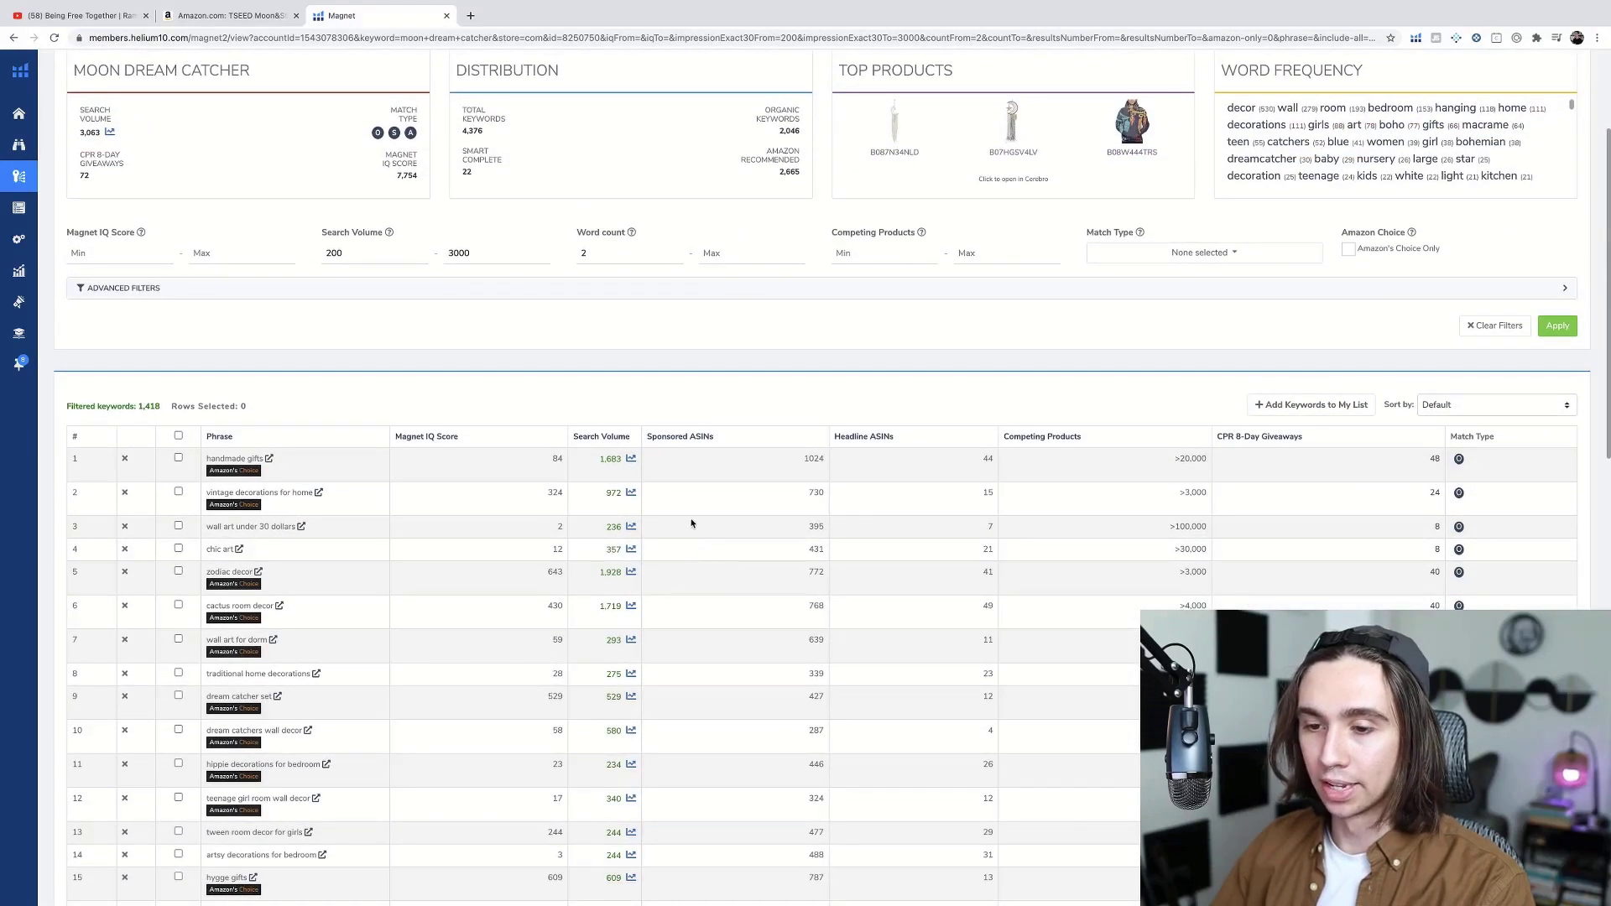
pyautogui.scroll(2, 705, 529)
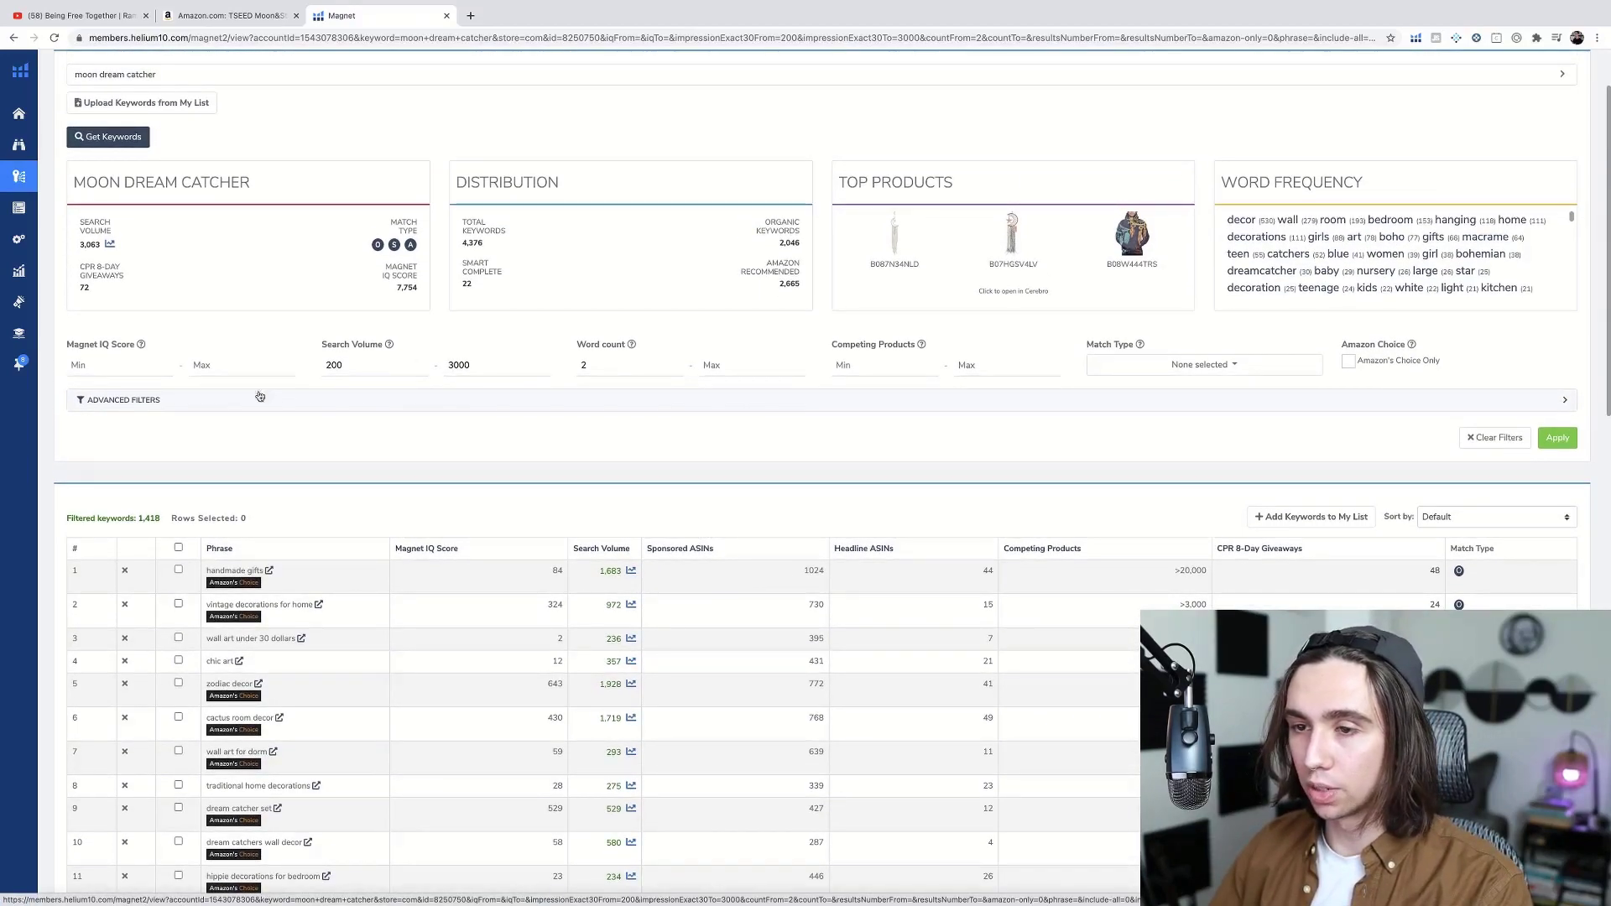
pyautogui.click(965, 400)
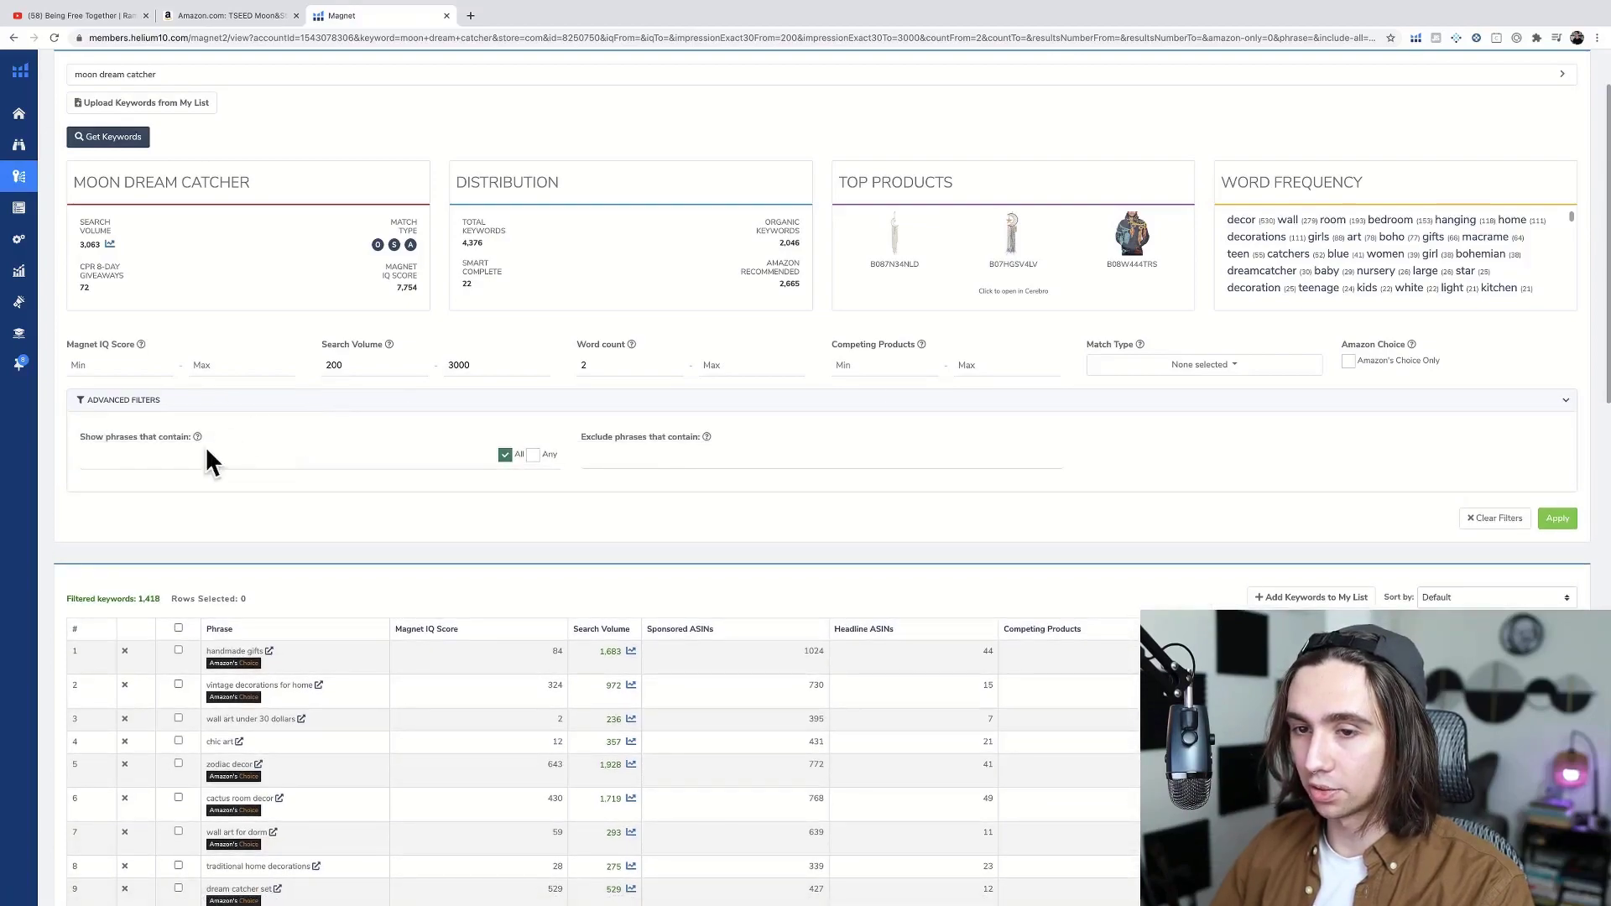
pyautogui.write('moon')
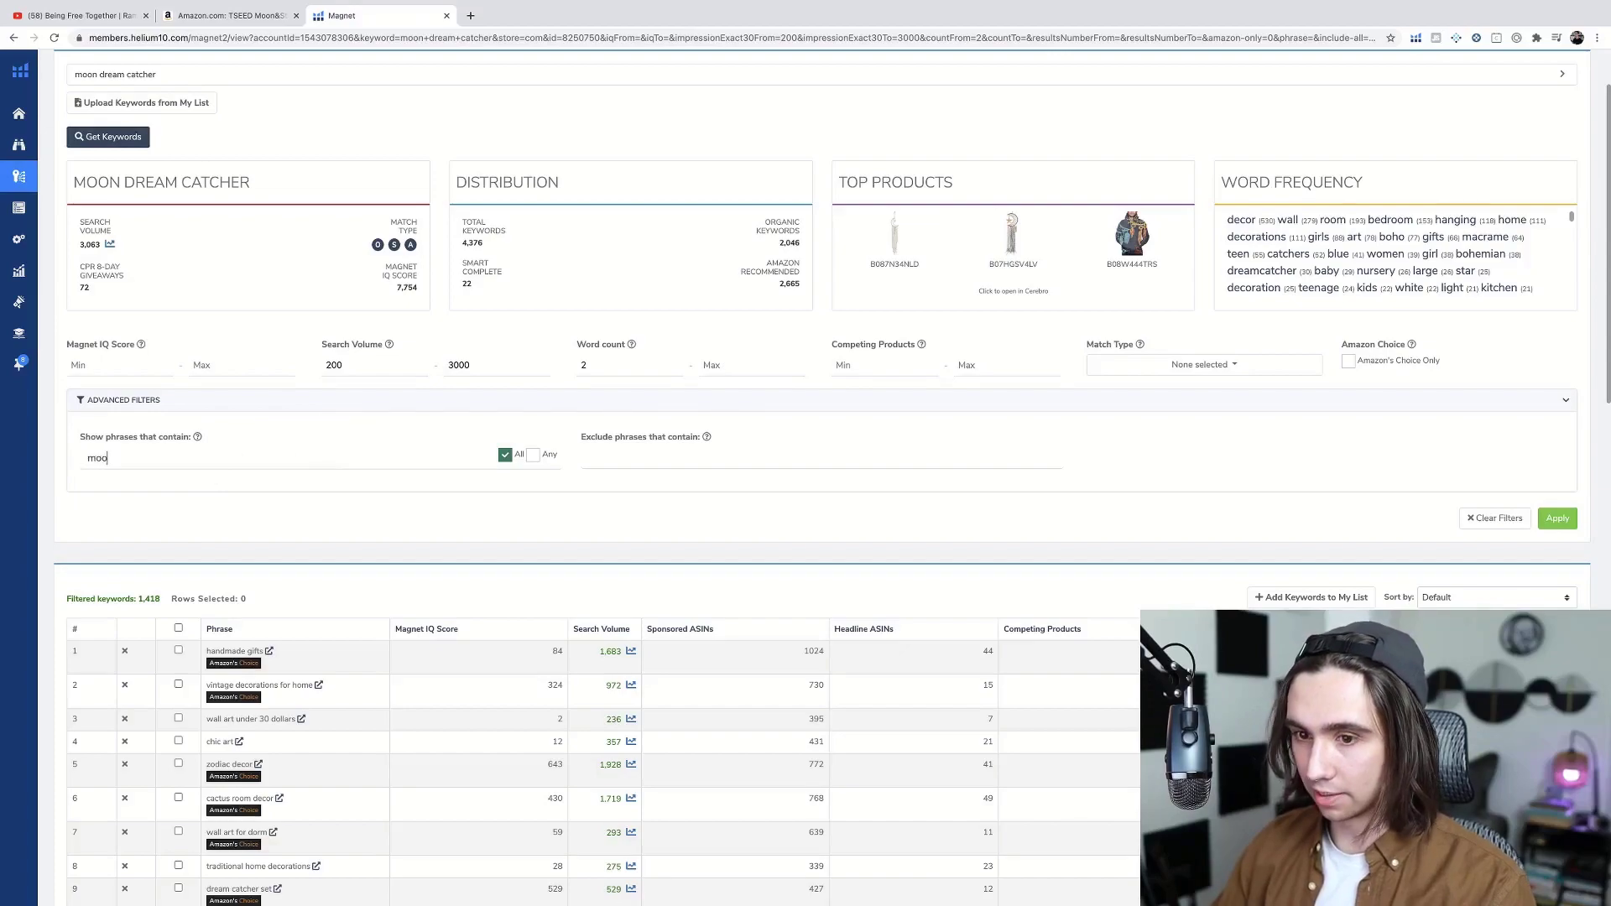
pyautogui.click(1558, 518)
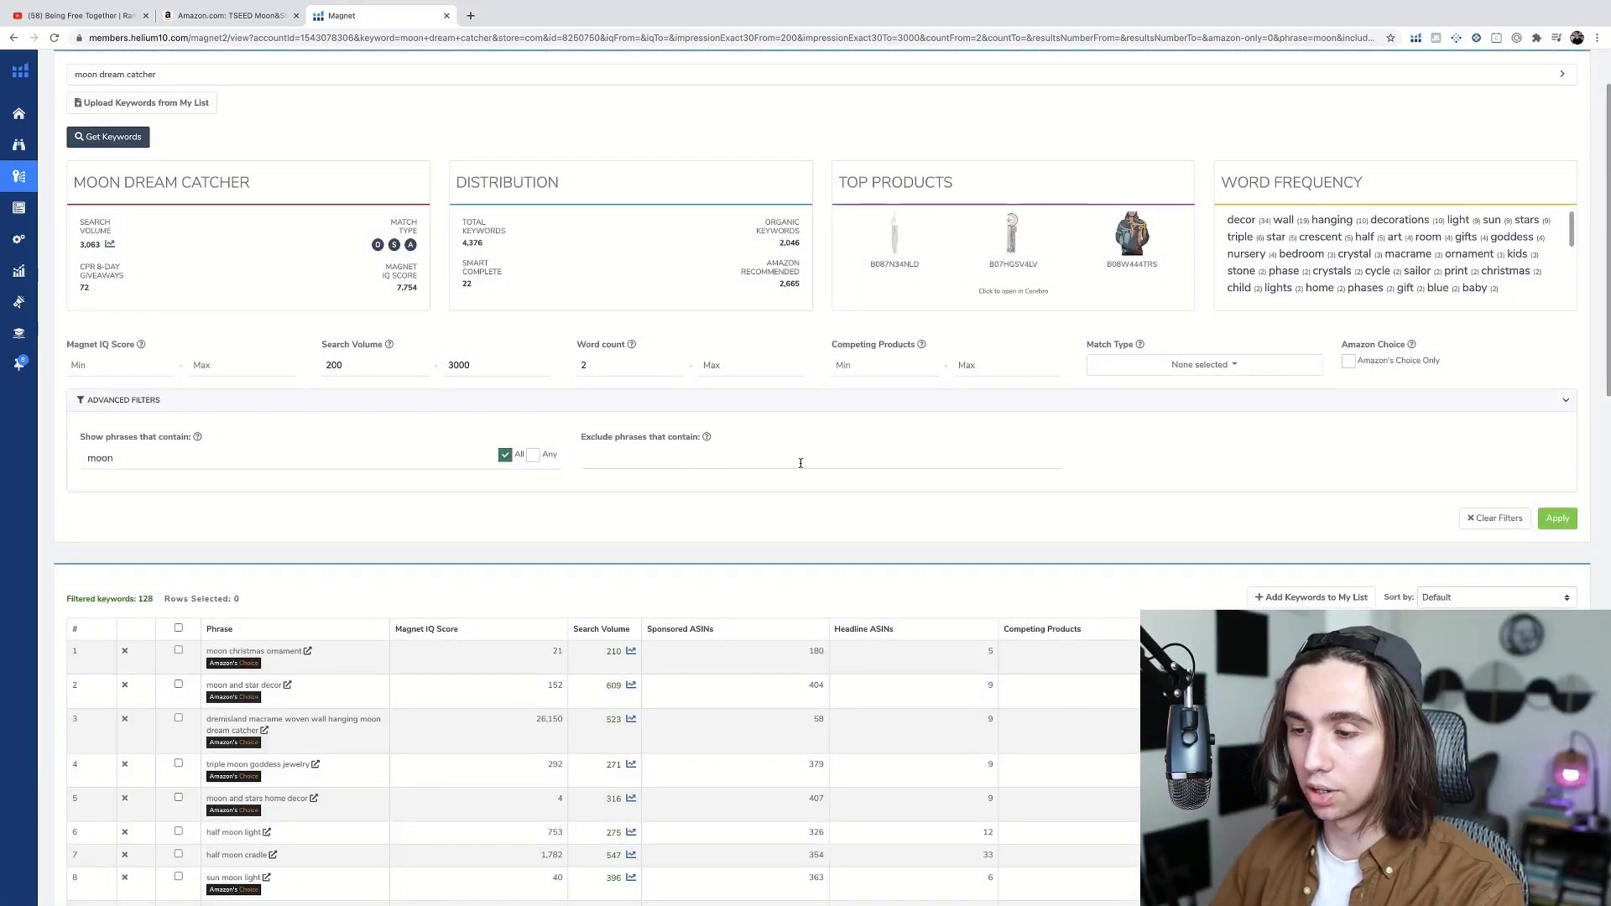
# - Sort the filtered keywords by search volume from high to low and review the phrases
pyautogui.scroll(-3, 797, 460)
pyautogui.click(599, 409)
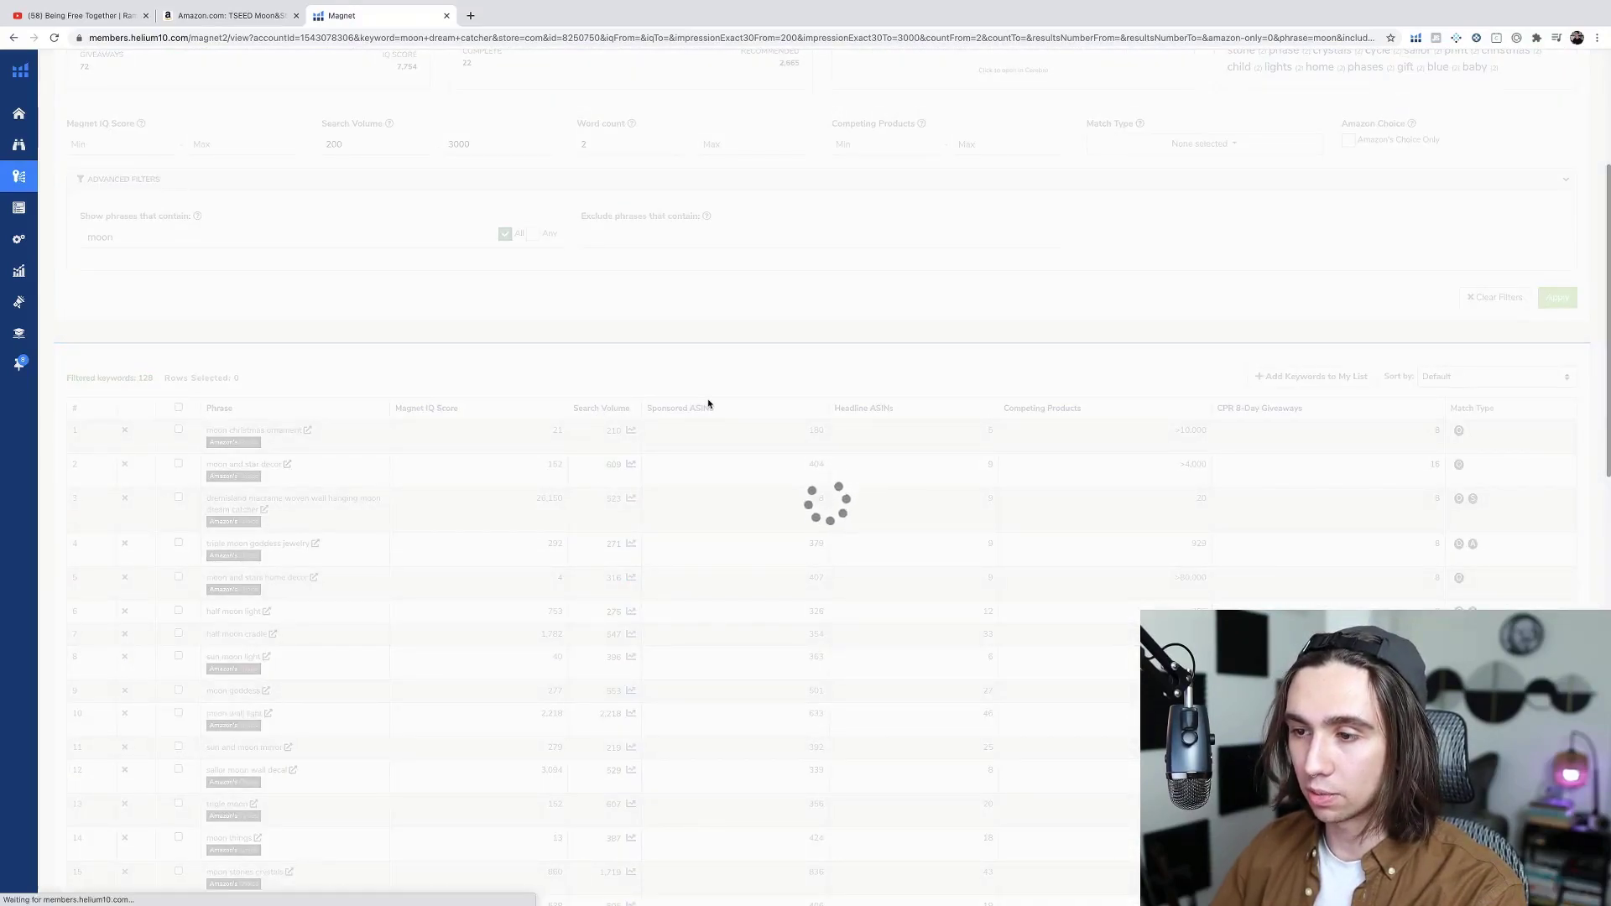
pyautogui.scroll(-1, 513, 437)
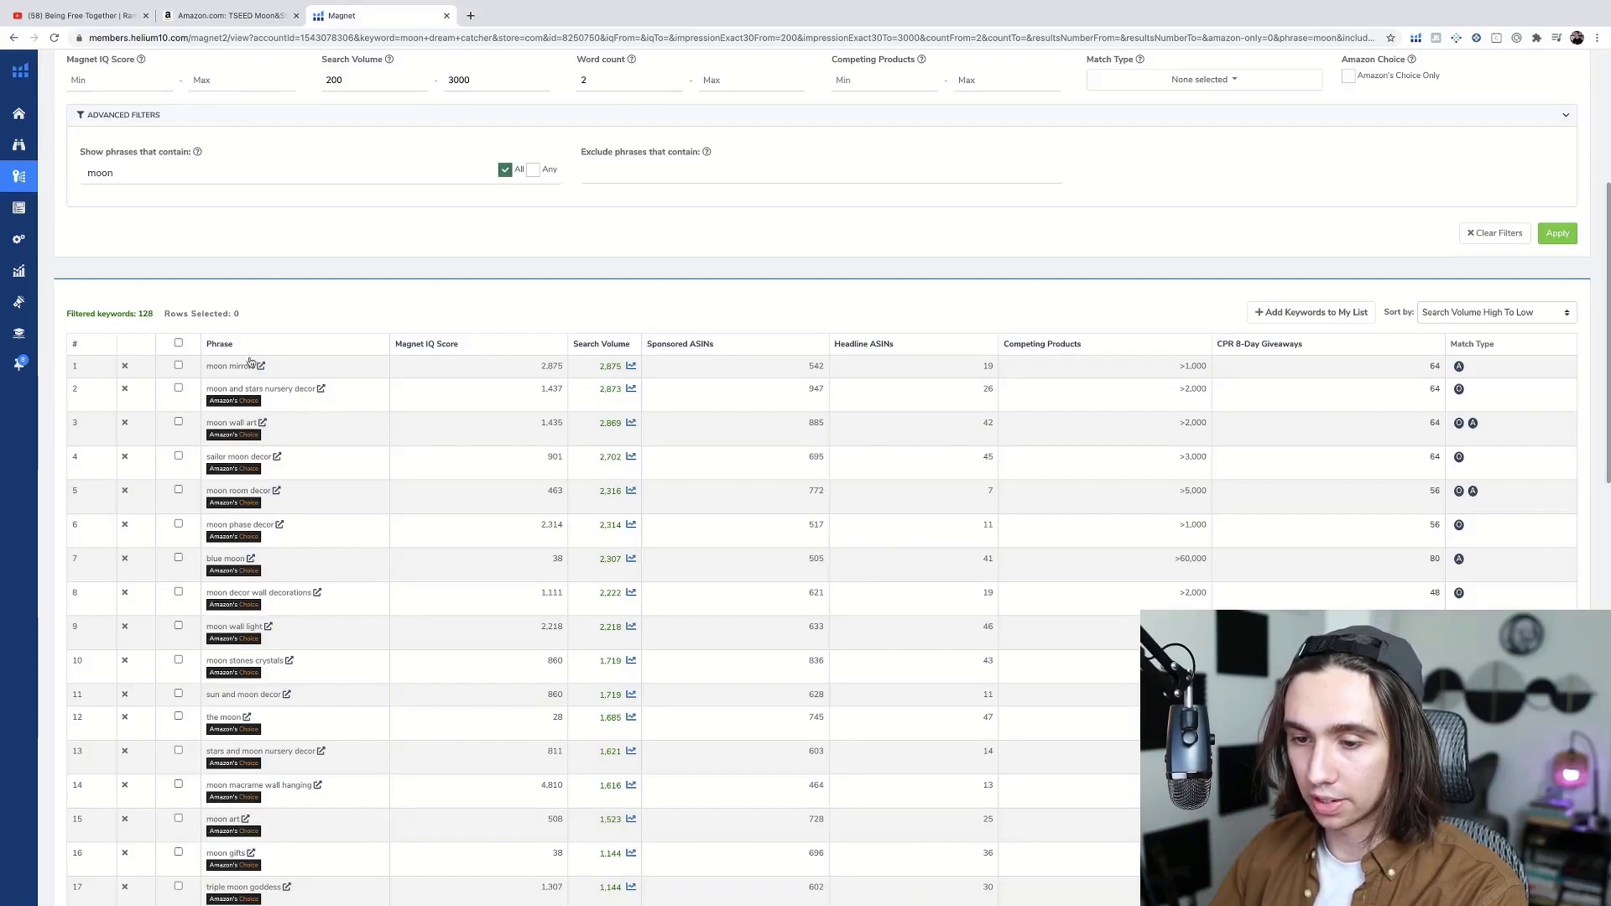
pyautogui.scroll(-3, 437, 383)
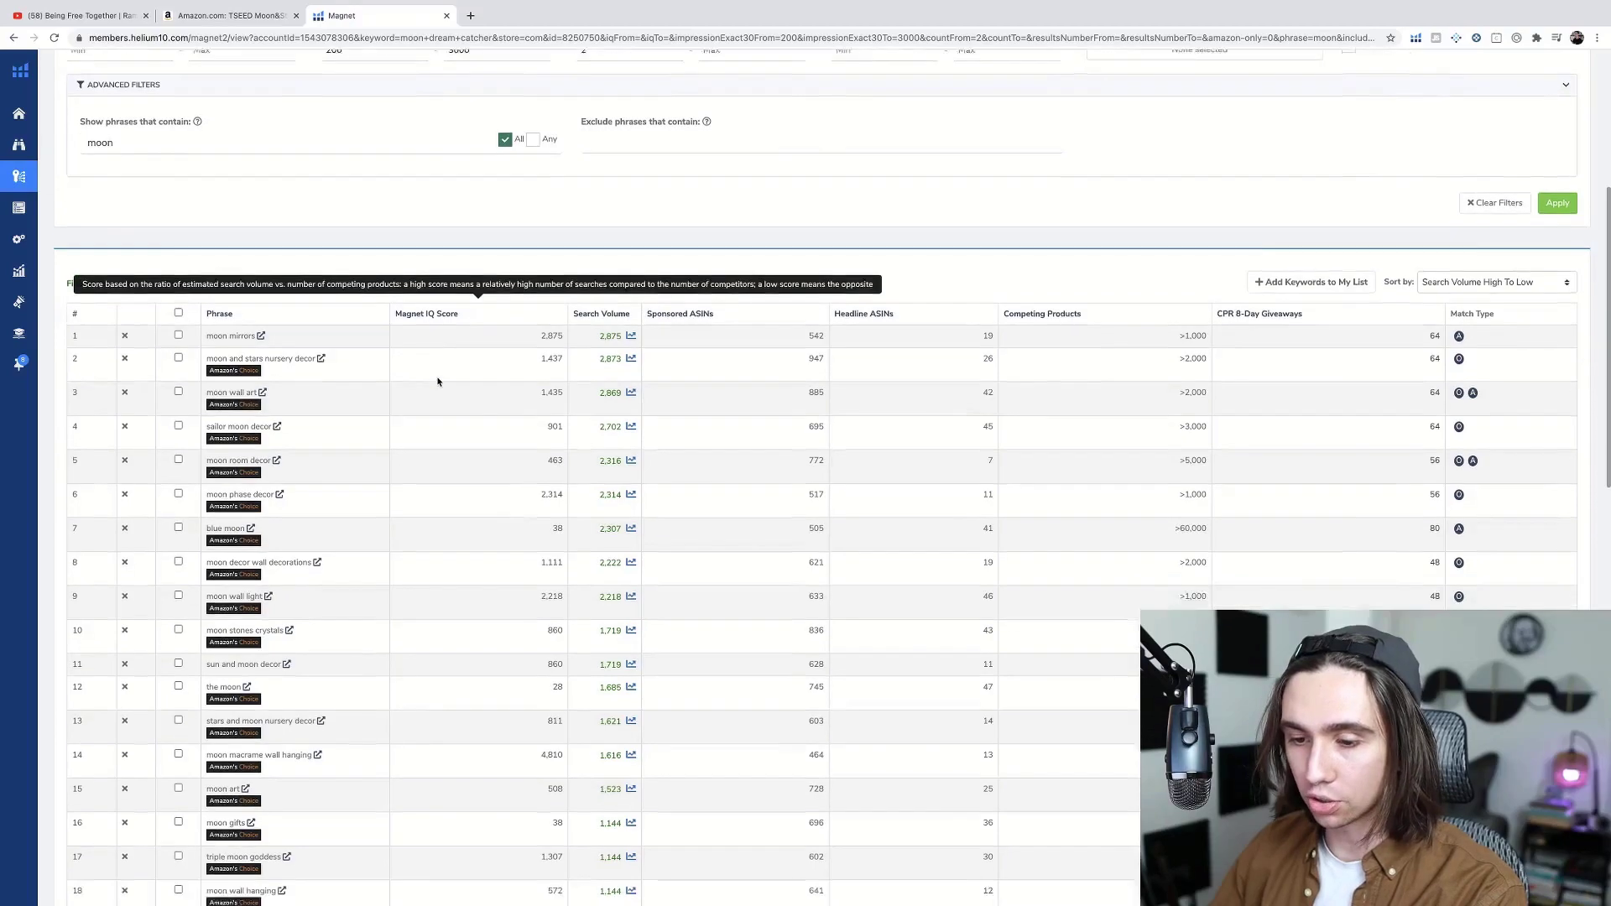
pyautogui.scroll(-1, 438, 383)
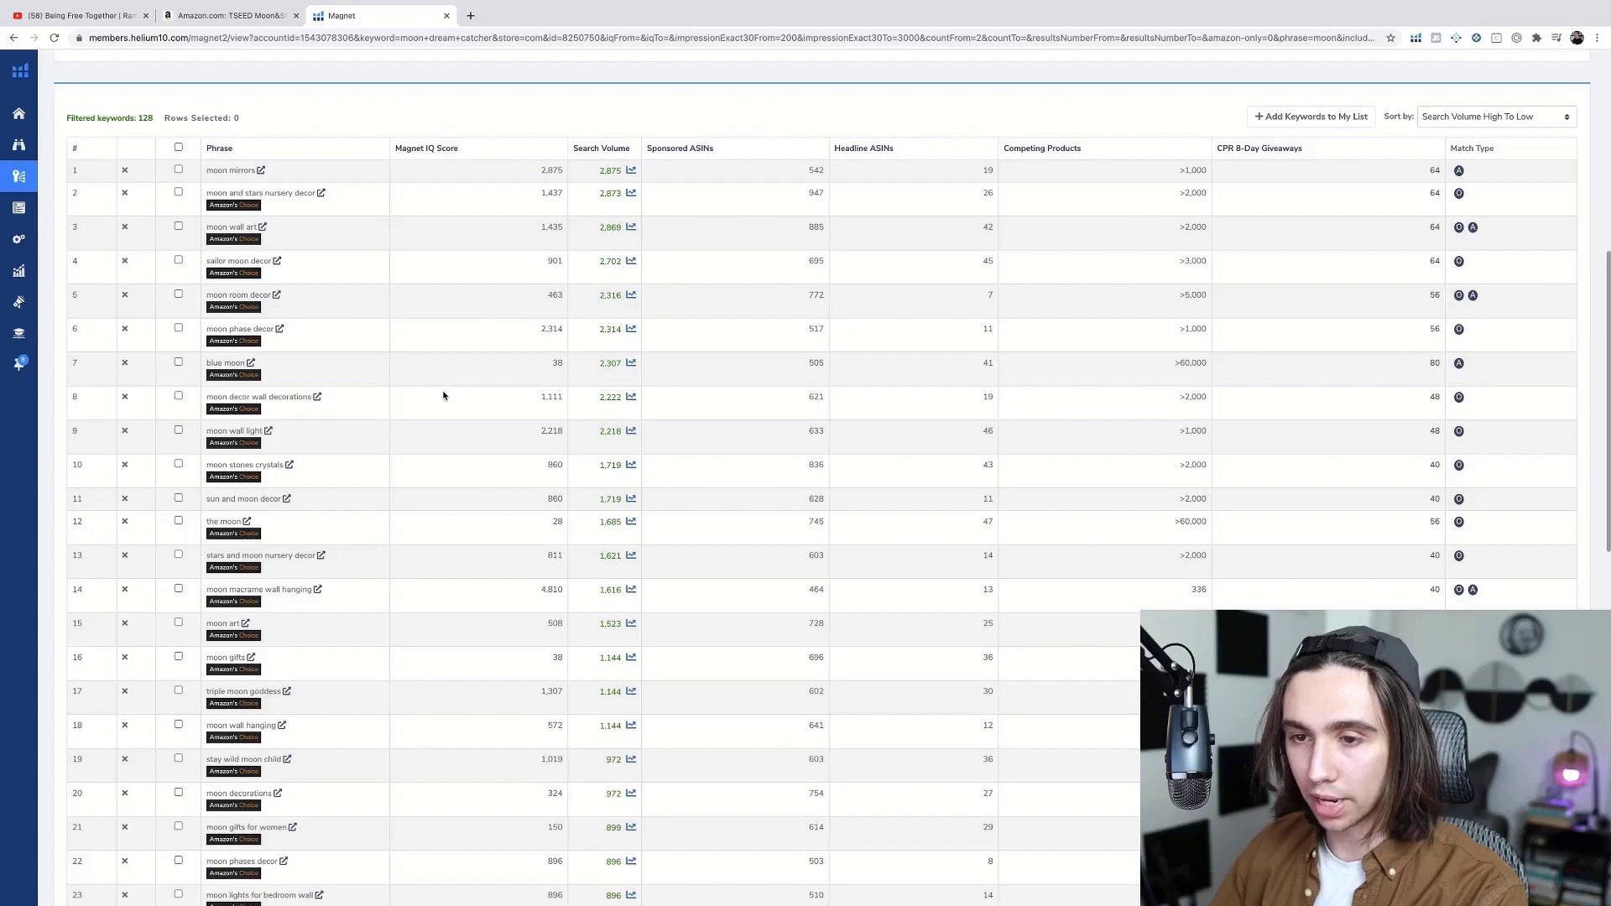
pyautogui.scroll(-3, 441, 409)
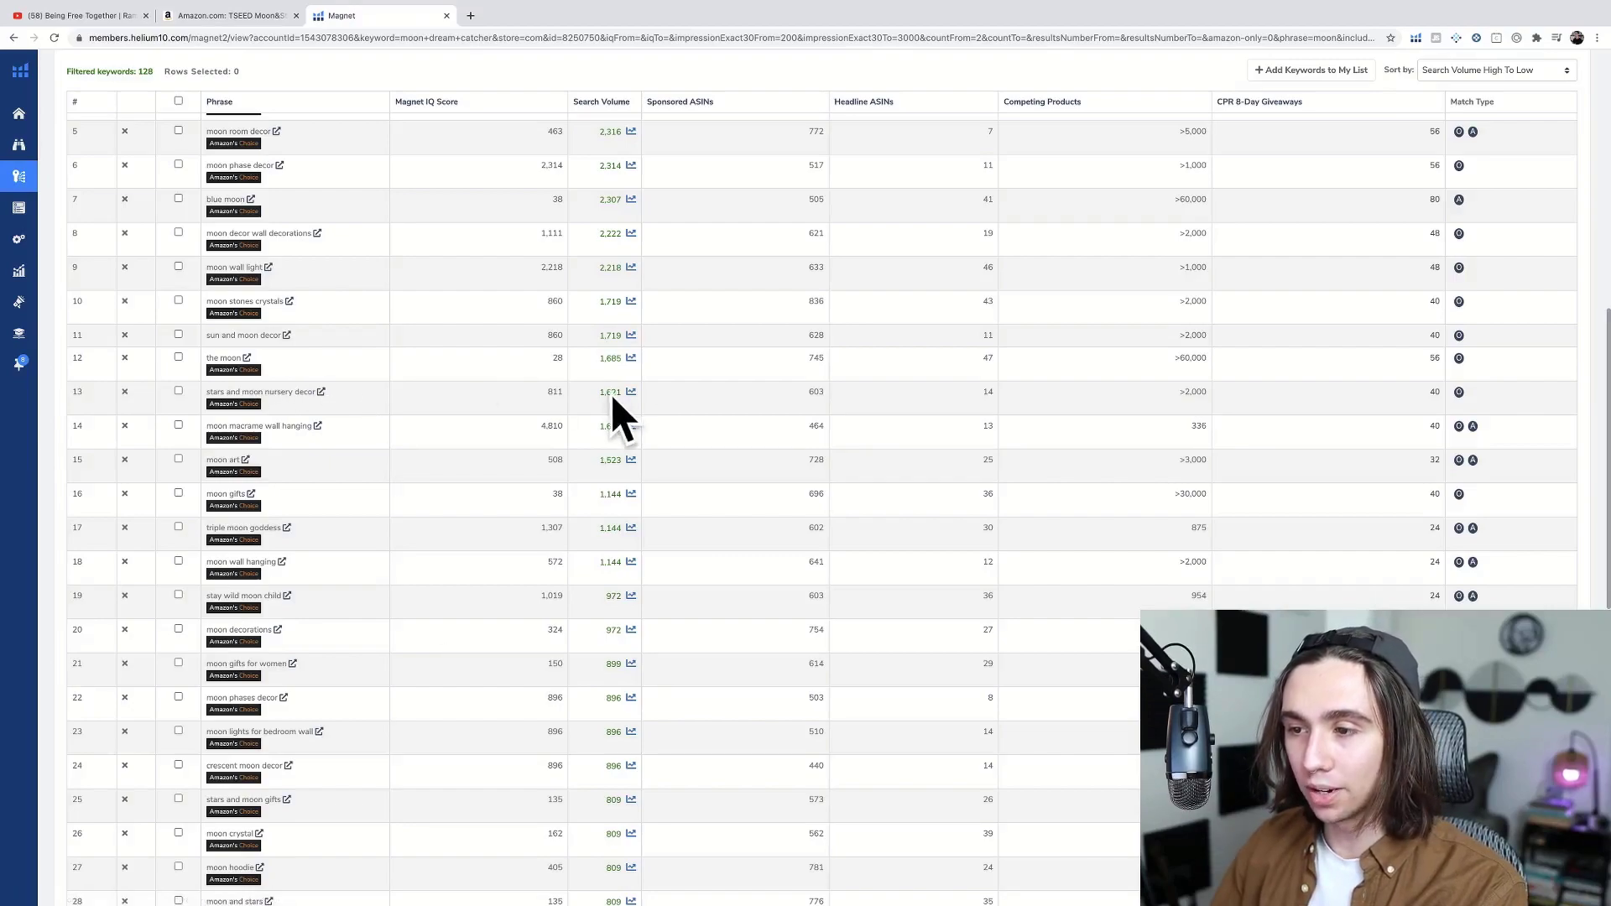
# - Open the Amazon search results for the keyword "stars and moon nursery decor" and examine the listed products
pyautogui.click(322, 395)
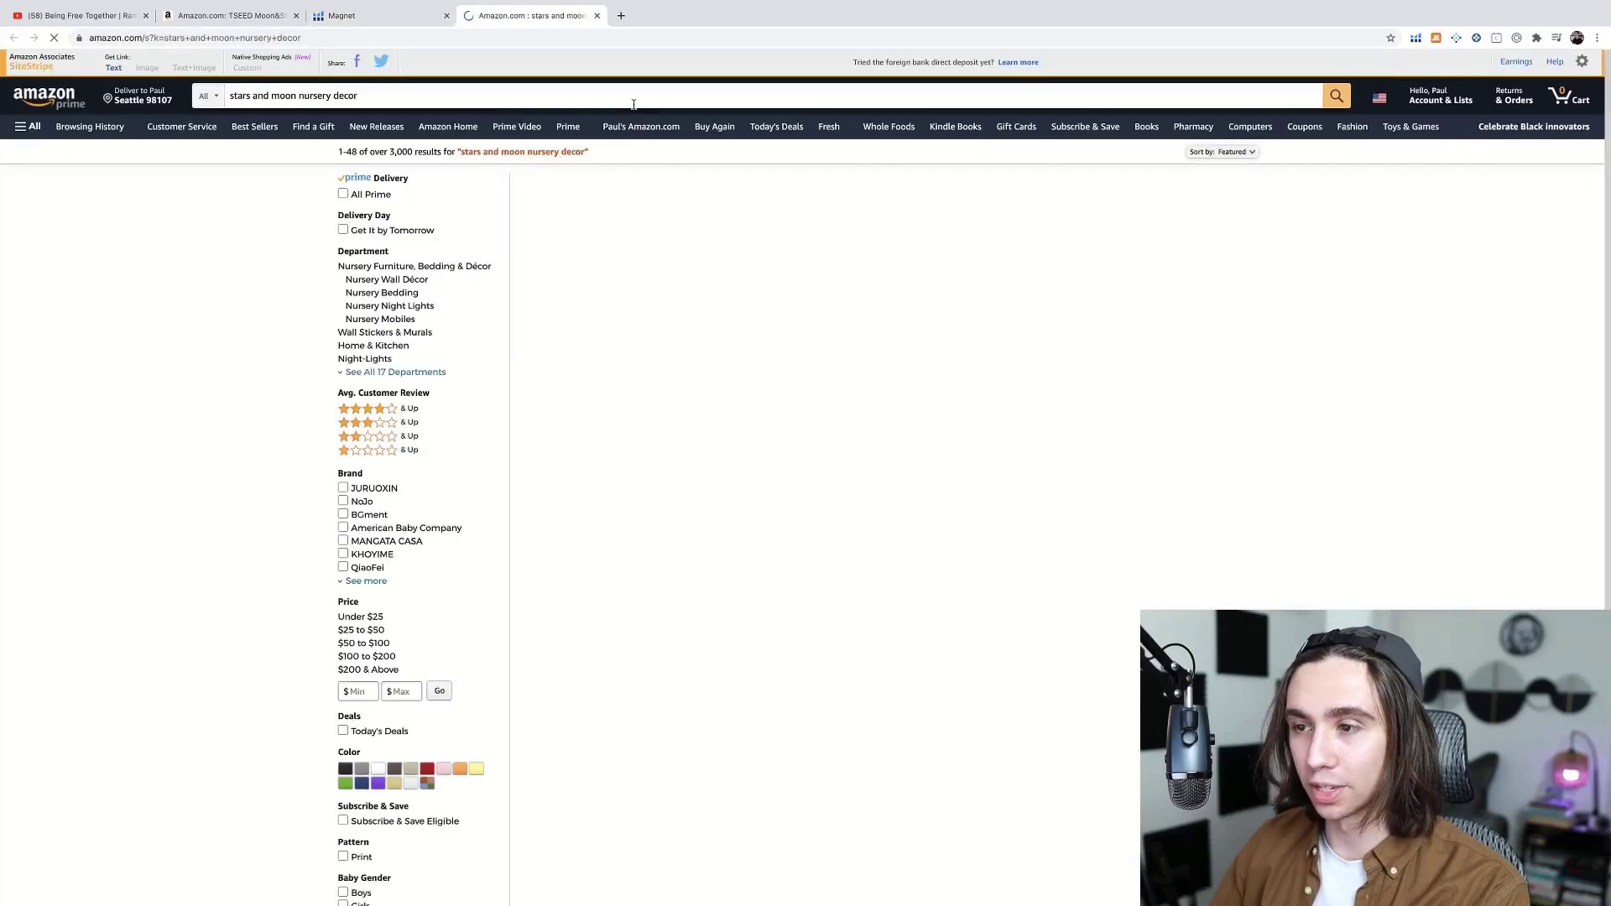
pyautogui.scroll(-10, 1377, 331)
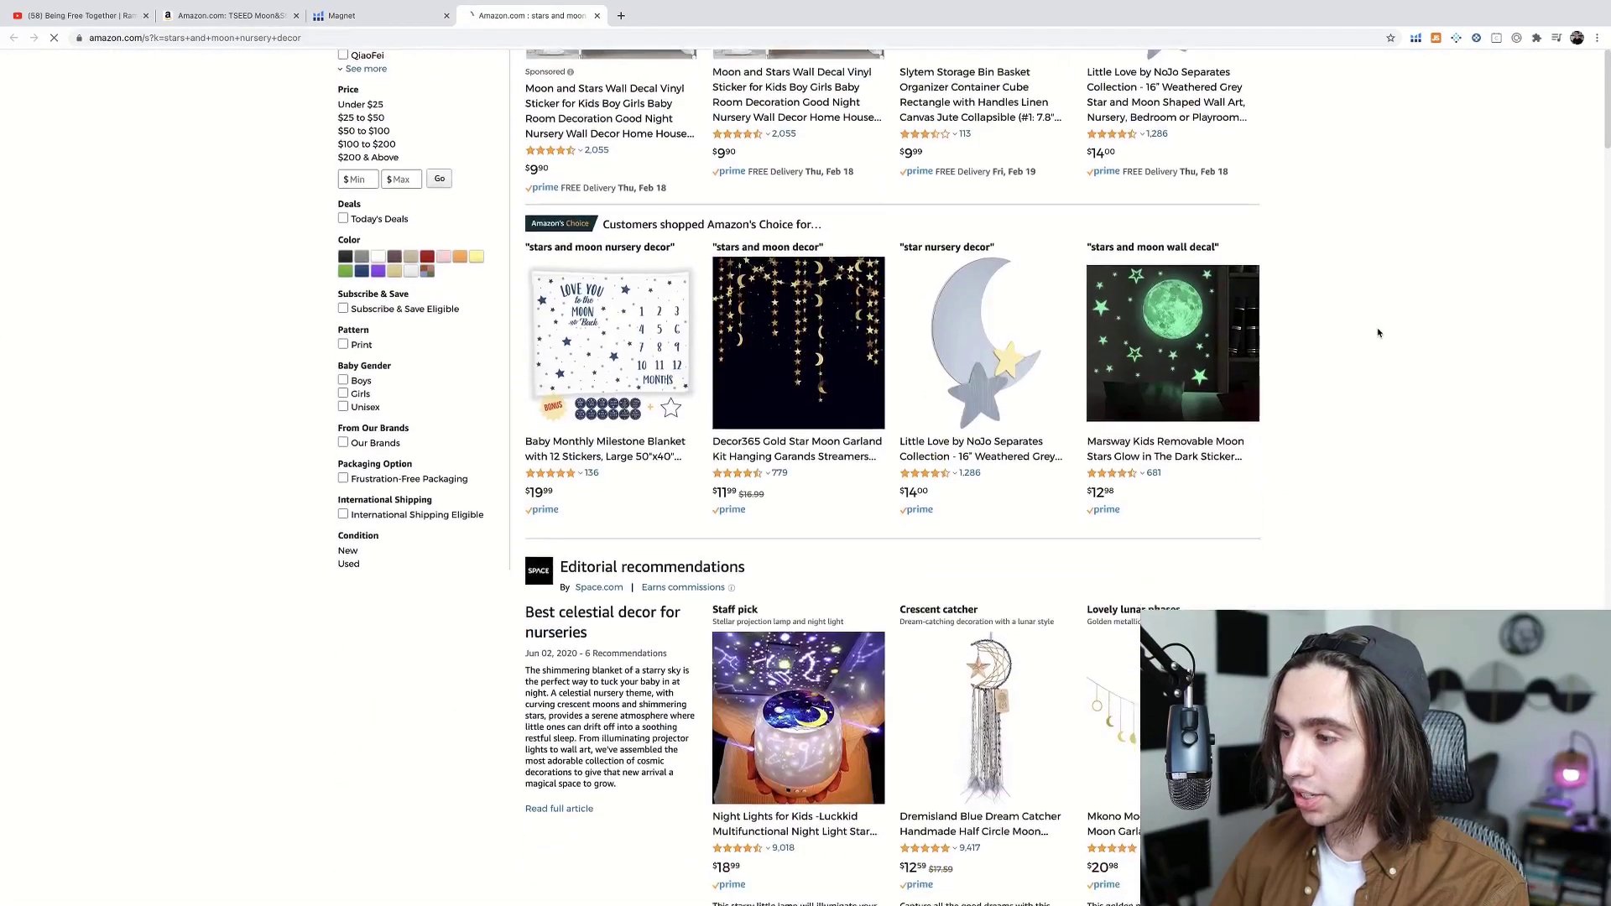
pyautogui.scroll(-1, 1377, 331)
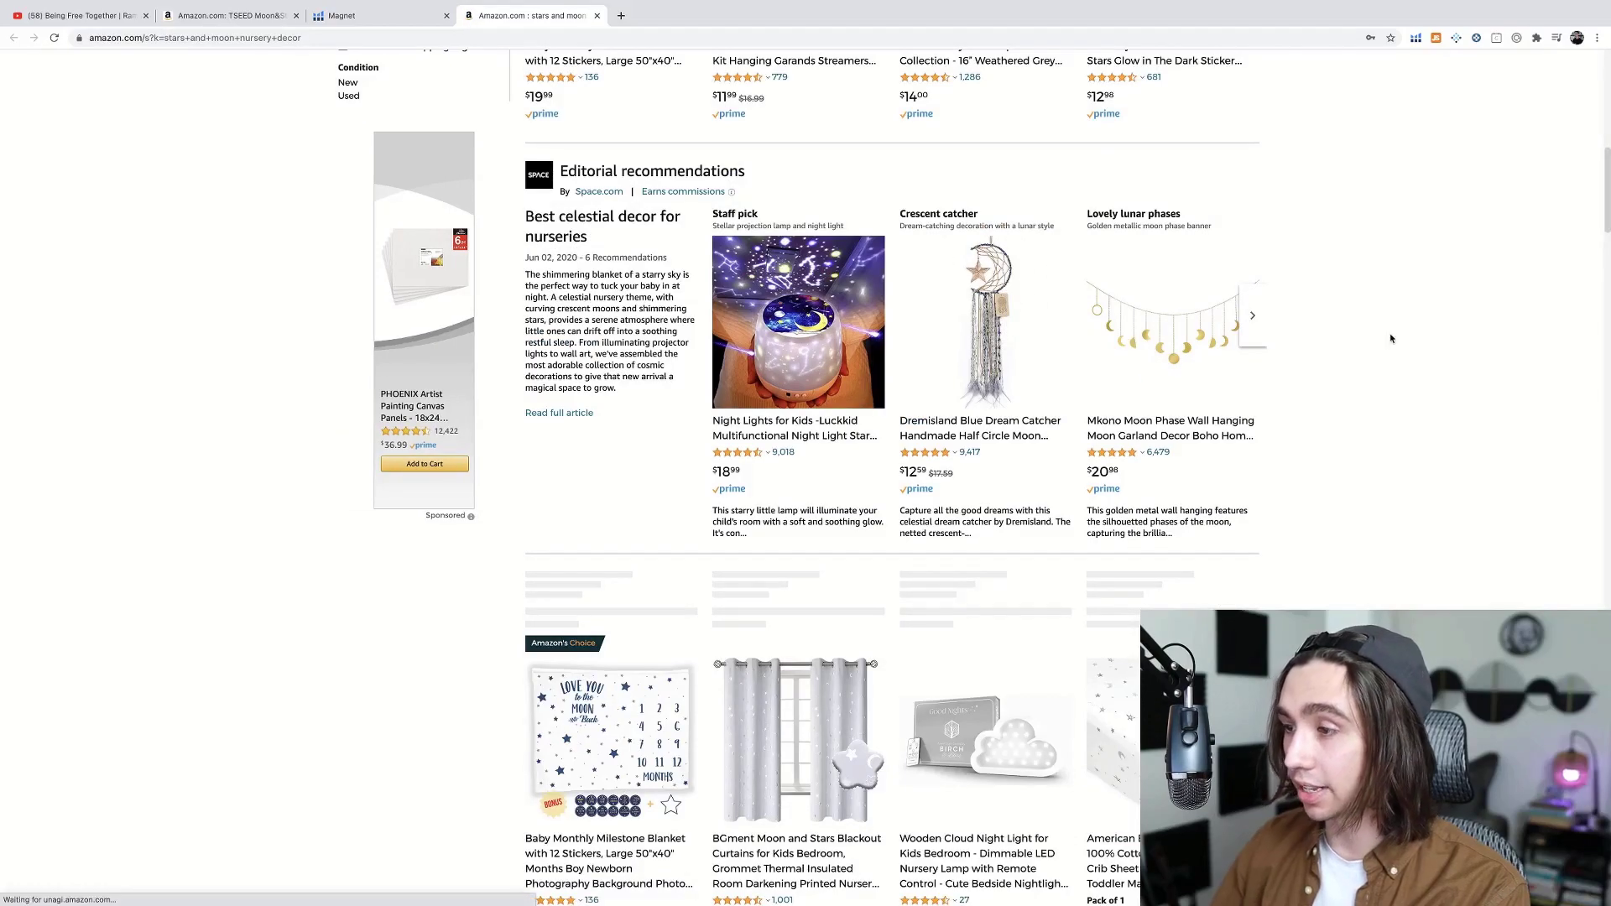
pyautogui.scroll(-2, 1480, 370)
pyautogui.scroll(-10, 1480, 369)
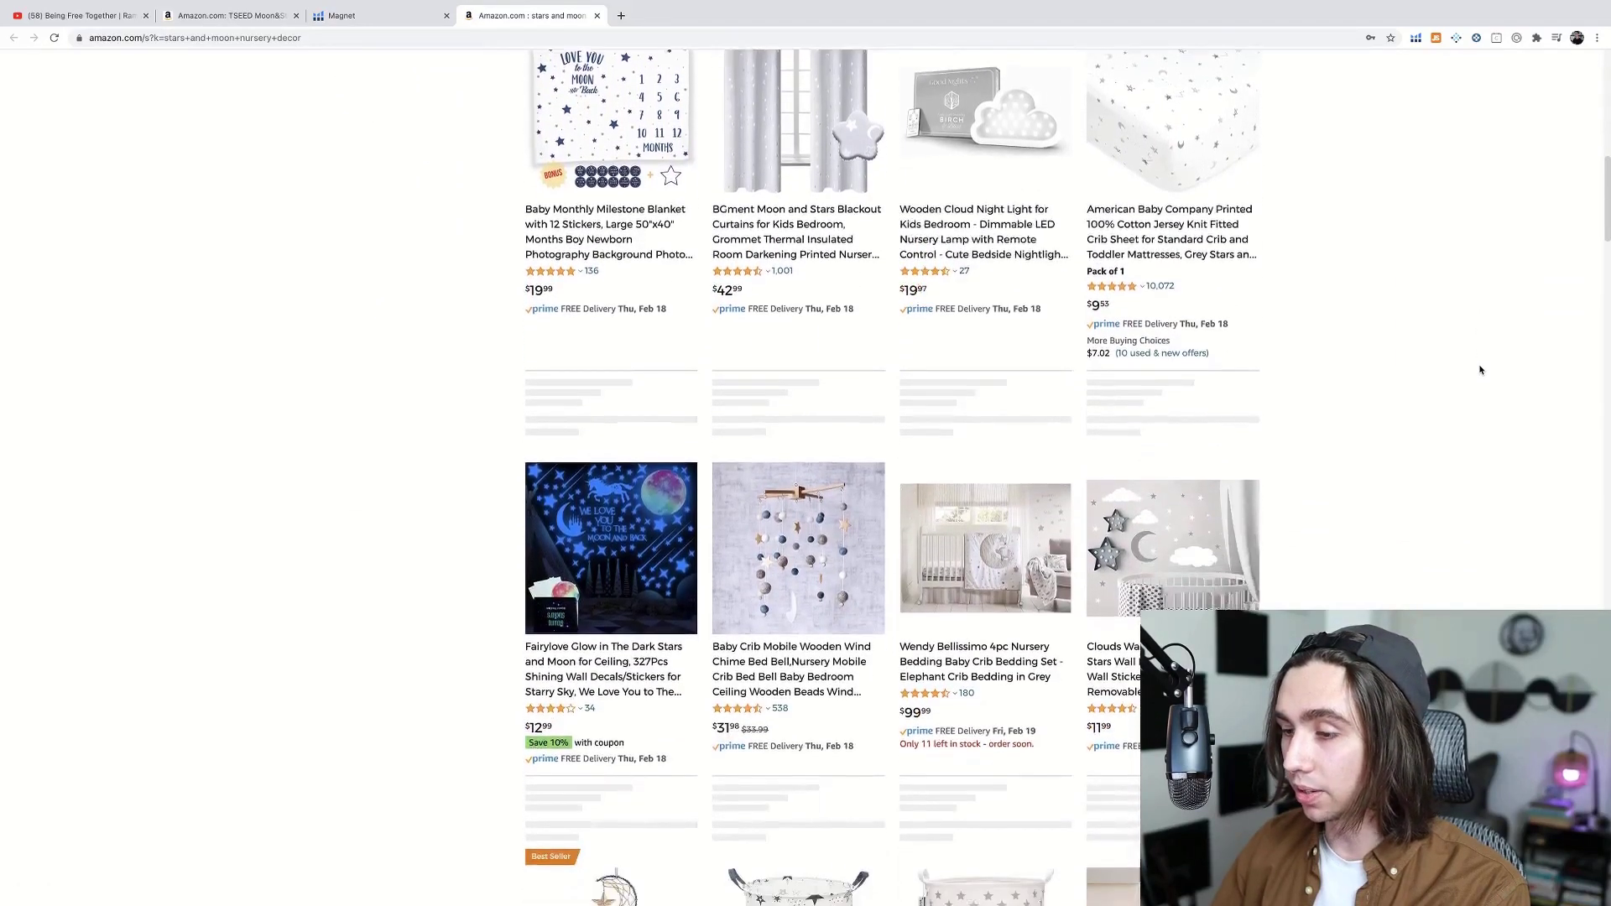
pyautogui.scroll(-4, 1480, 369)
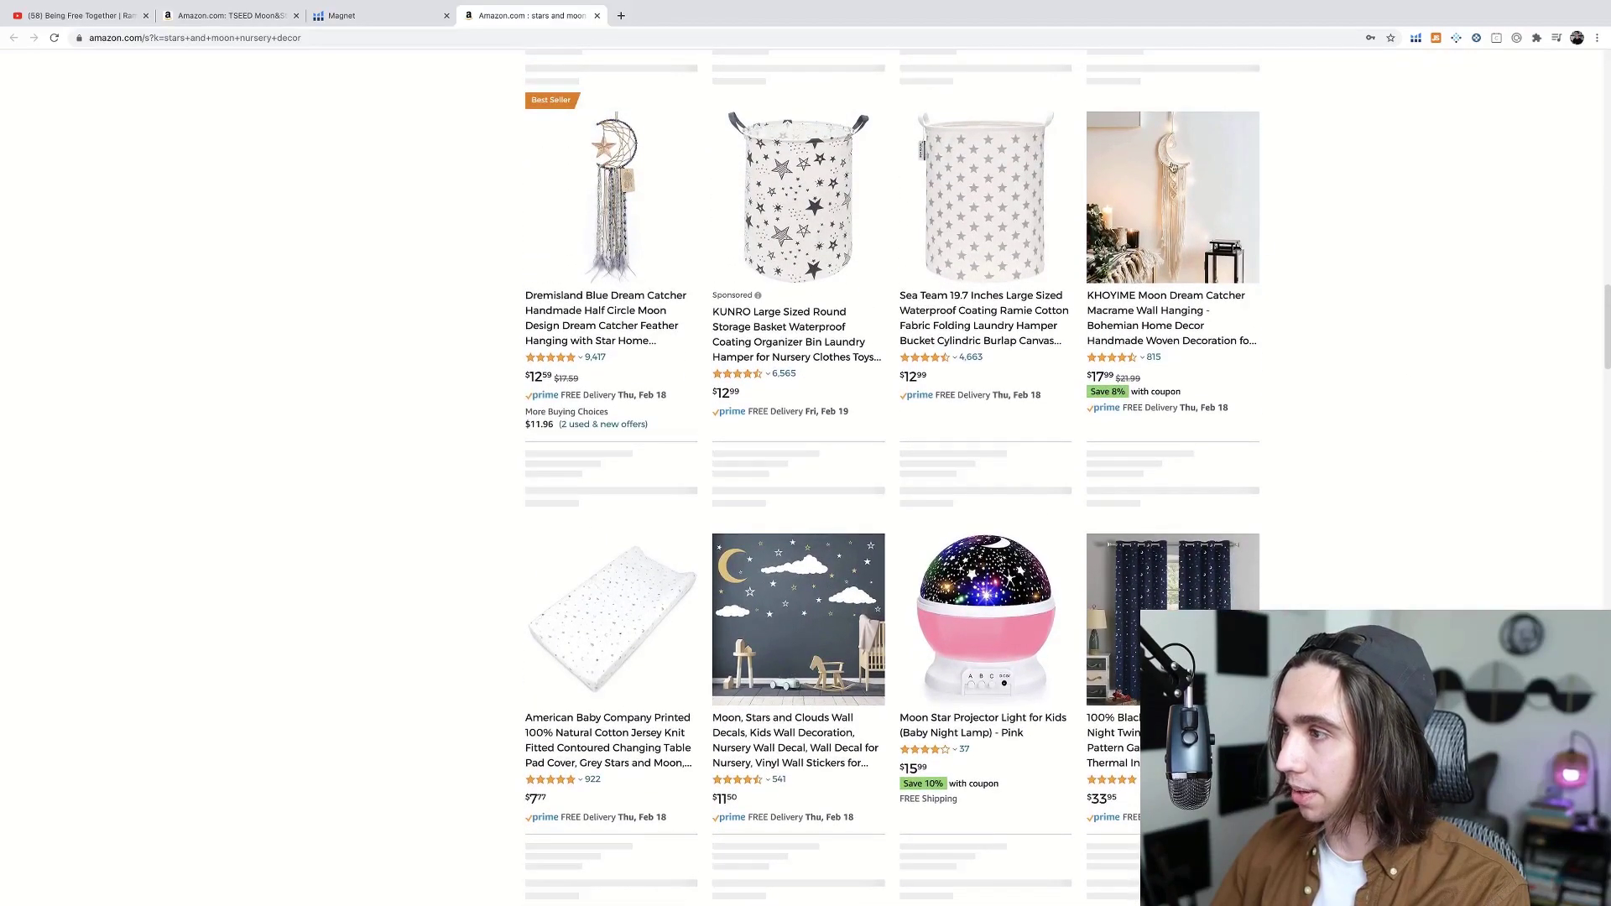
pyautogui.moveTo(1166, 226)
pyautogui.scroll(-8, 1345, 277)
pyautogui.scroll(2, 1345, 277)
pyautogui.scroll(-7, 1345, 277)
pyautogui.scroll(-15, 1345, 280)
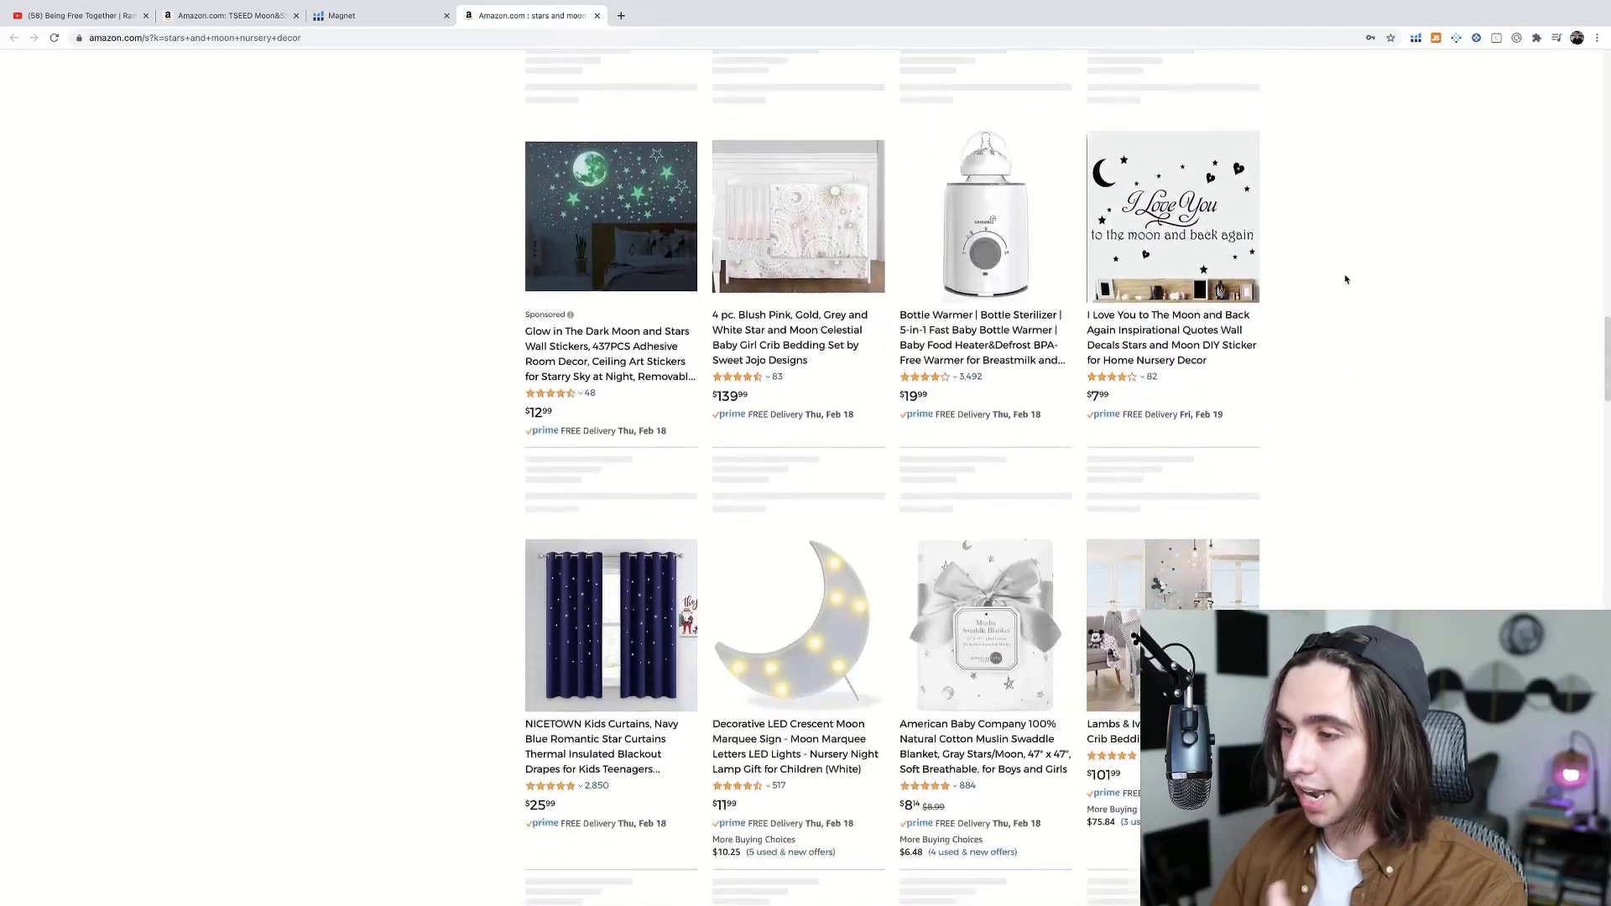
pyautogui.scroll(-10, 1345, 280)
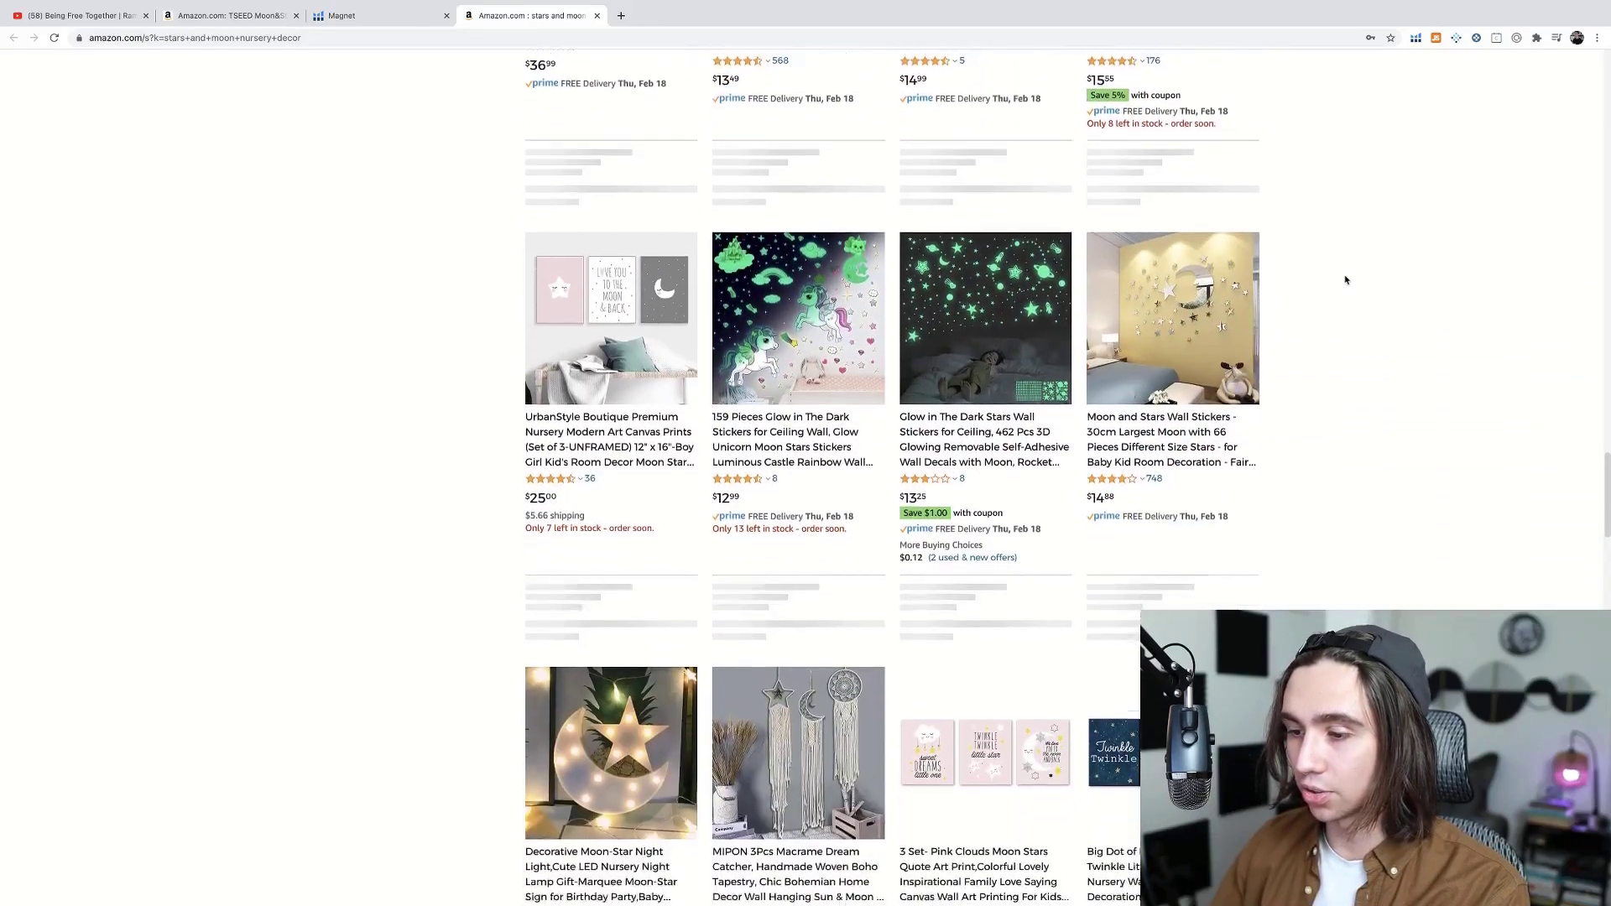
# - Browse further through the Amazon listings for "stars and moon nursery decor" and compare product types, prices and review counts
pyautogui.scroll(-1, 1345, 280)
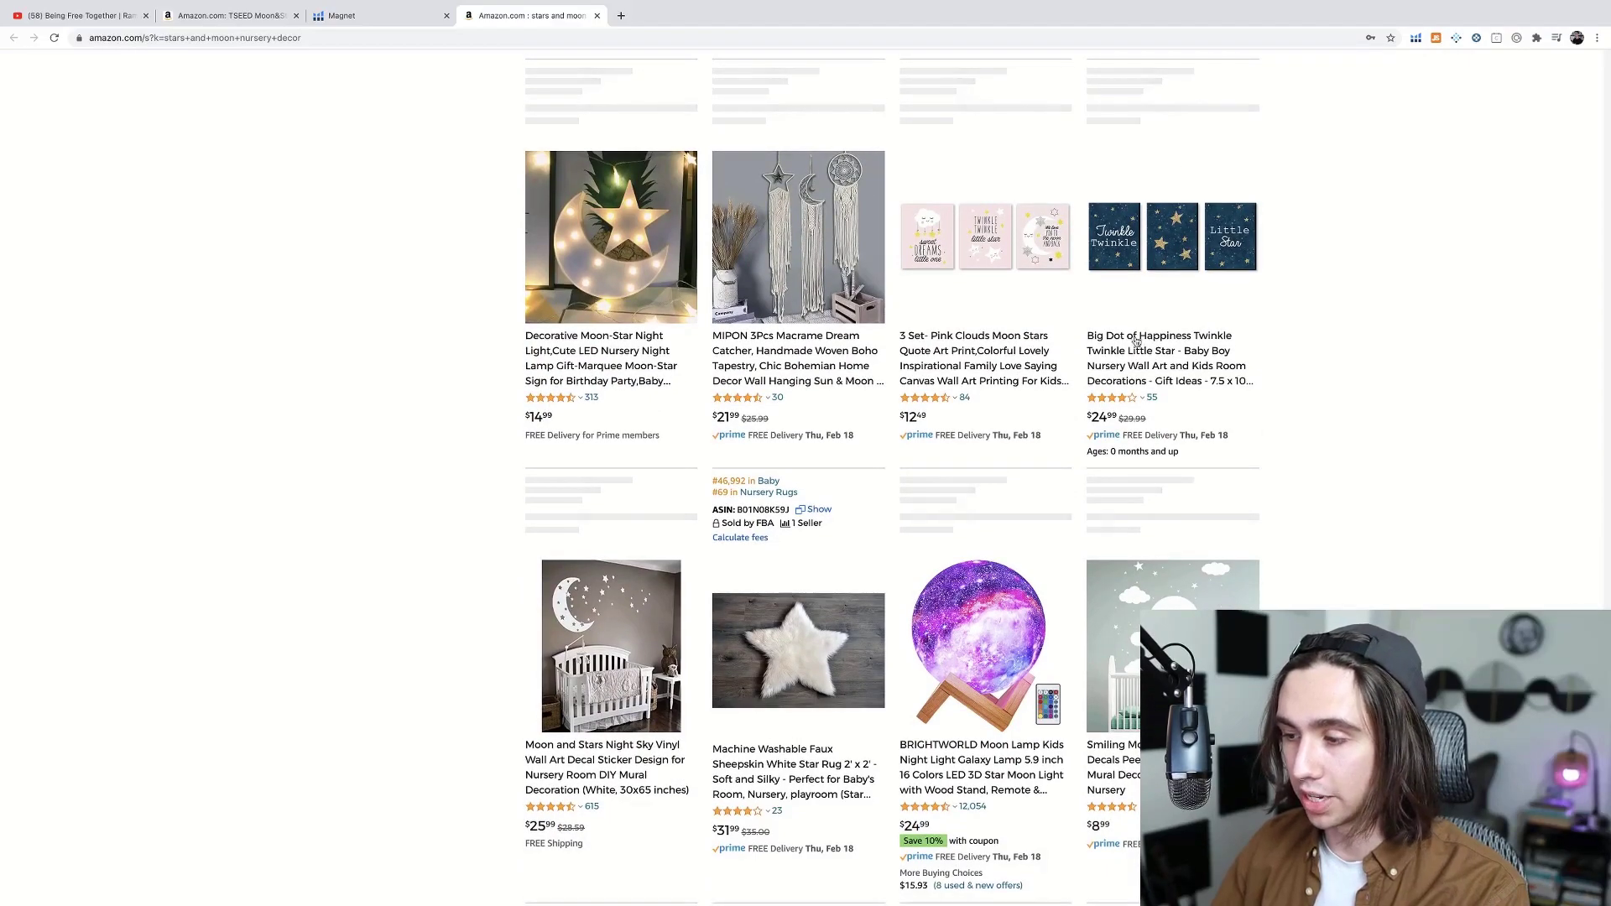
pyautogui.scroll(-6, 1541, 515)
pyautogui.scroll(-6, 1542, 515)
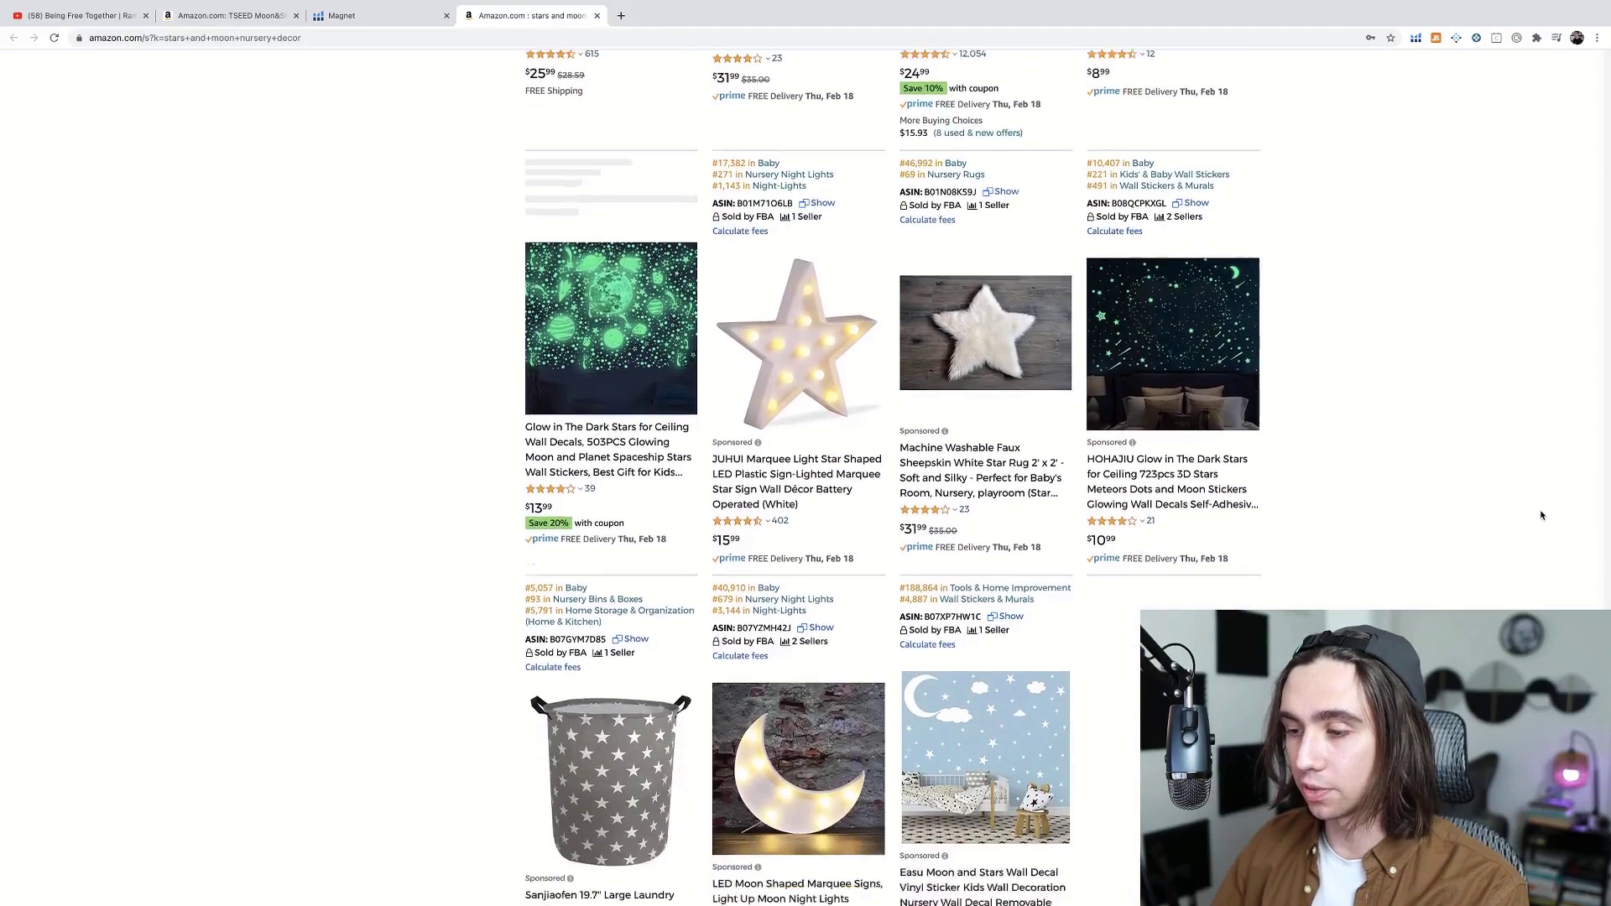
pyautogui.scroll(15, 1494, 433)
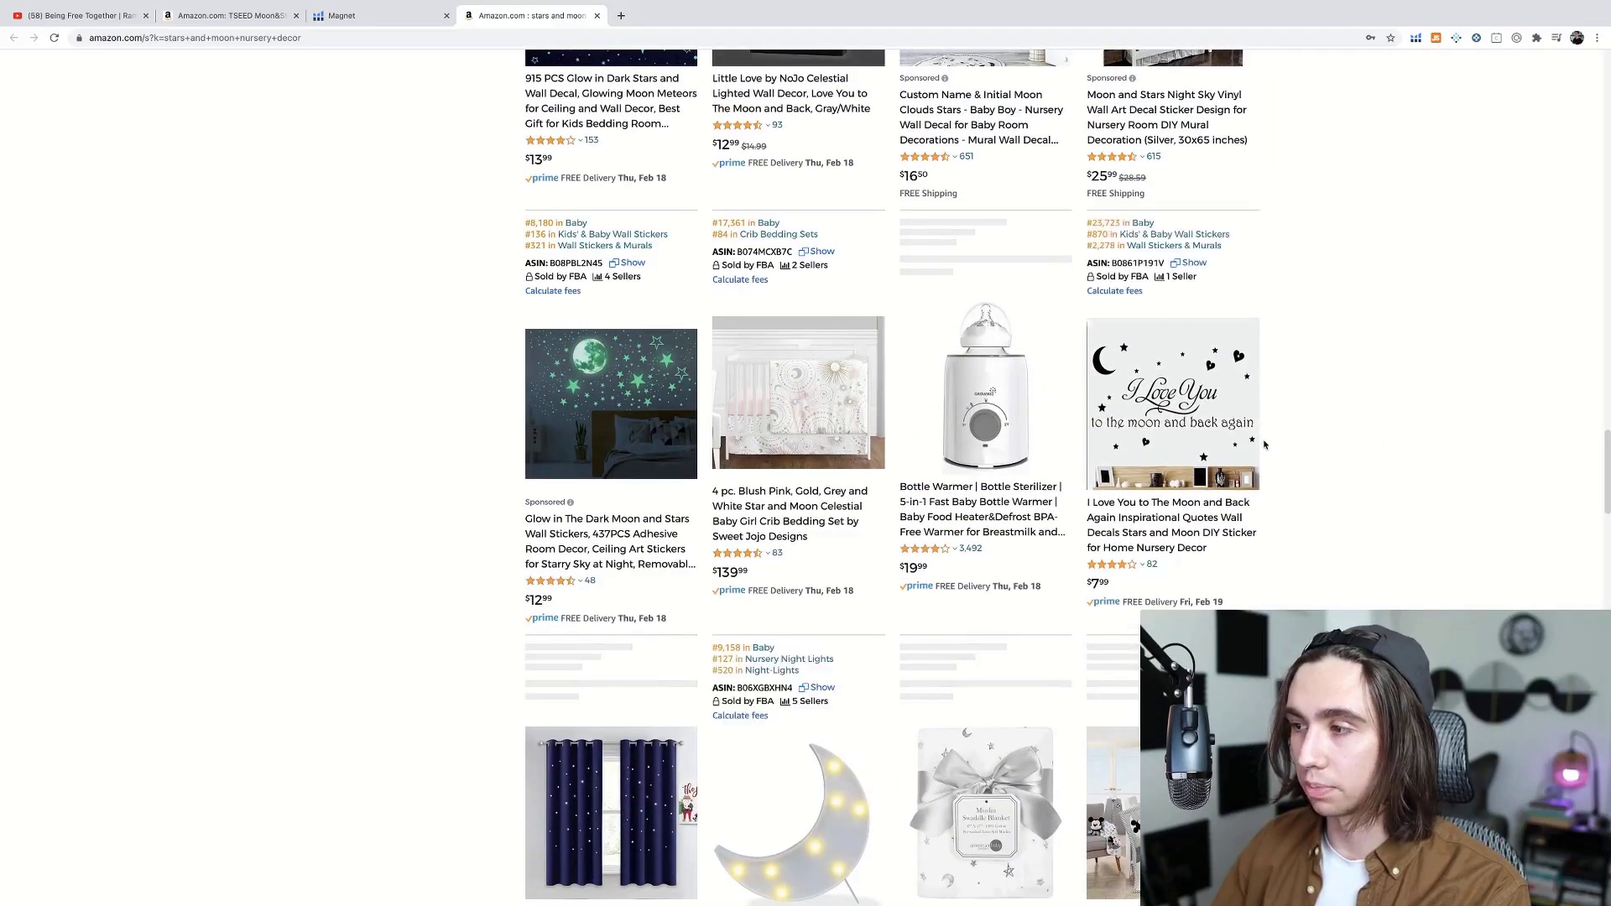
pyautogui.scroll(4, 899, 453)
pyautogui.scroll(15, 1303, 426)
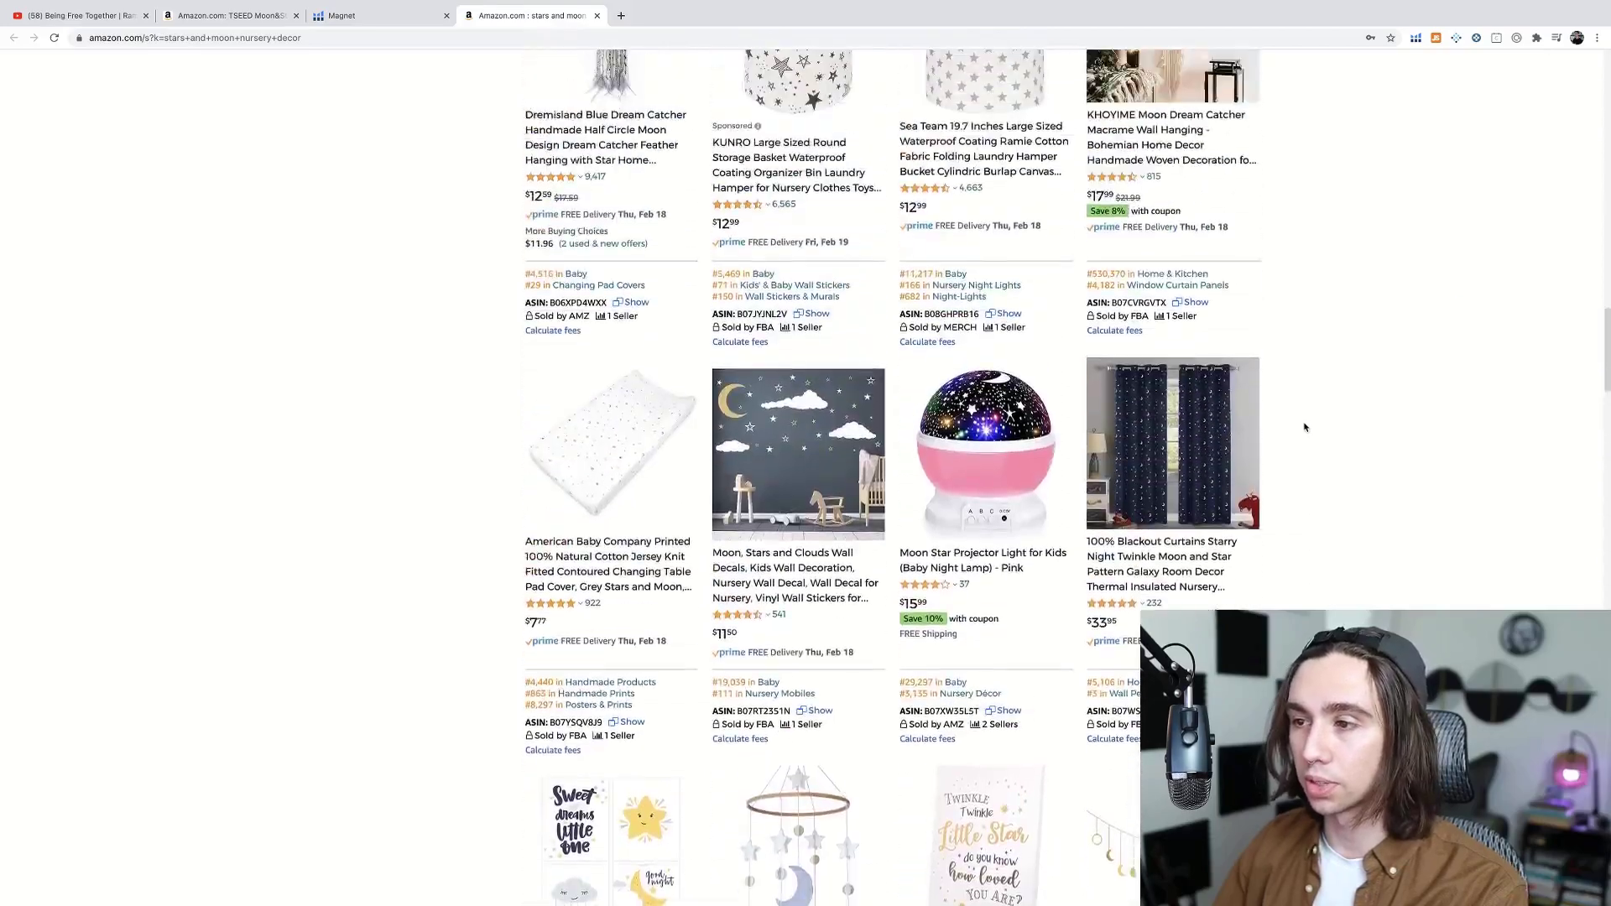
pyautogui.scroll(5, 1303, 425)
# - Go back to Helium 10 Magnet, review the filtered moon keywords, and open the Cerebro reverse ASIN lookup
pyautogui.click(362, 16)
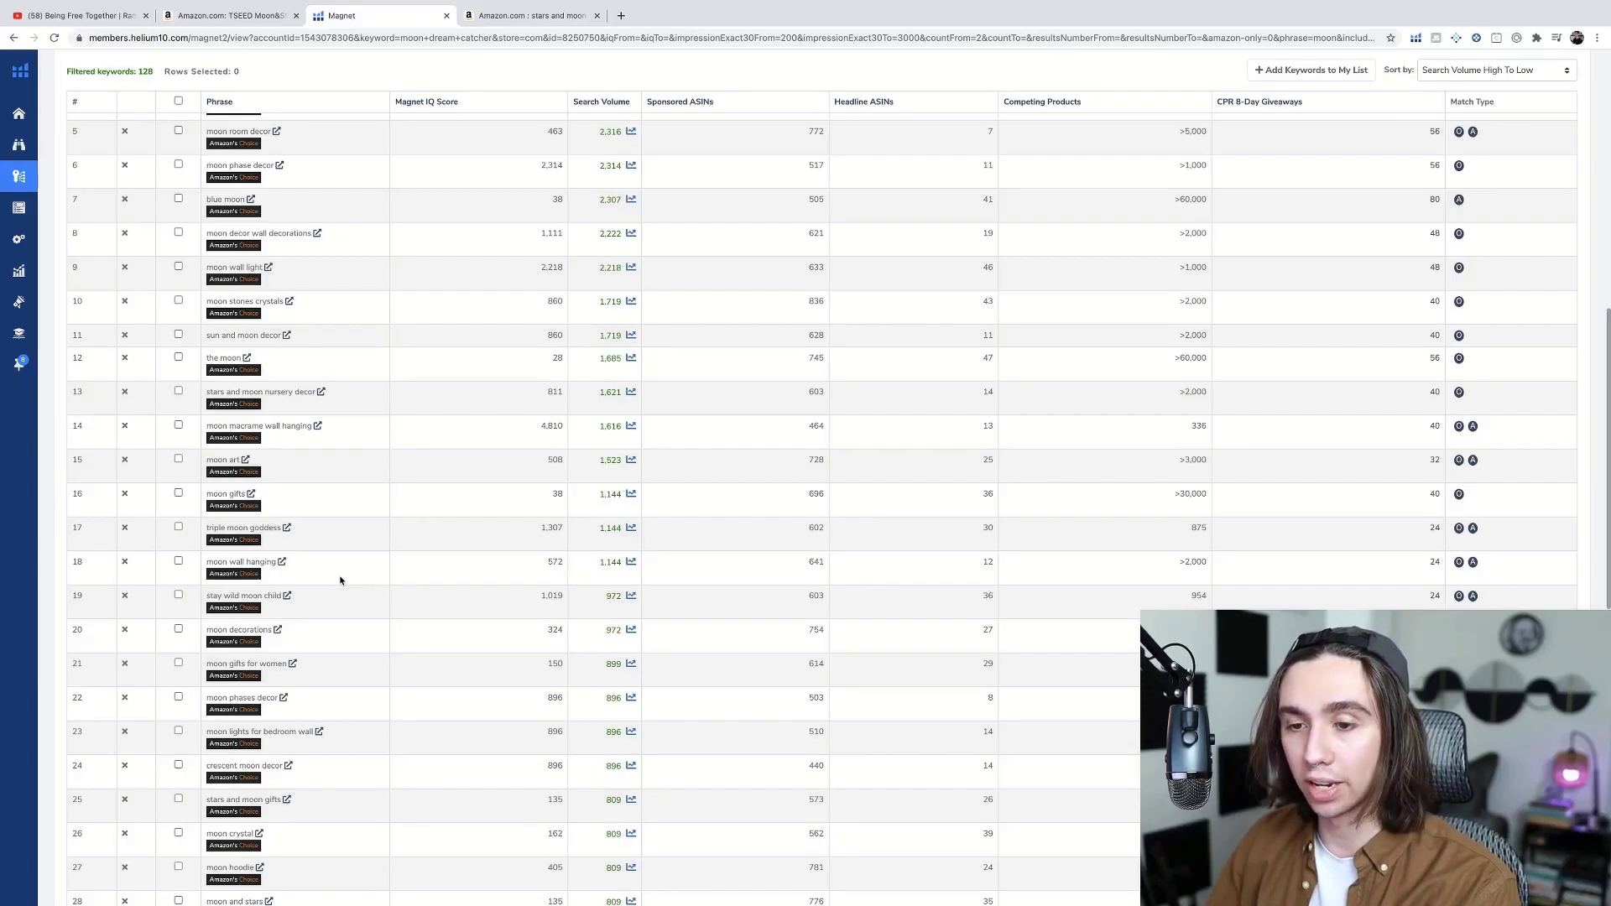
pyautogui.scroll(-3, 338, 584)
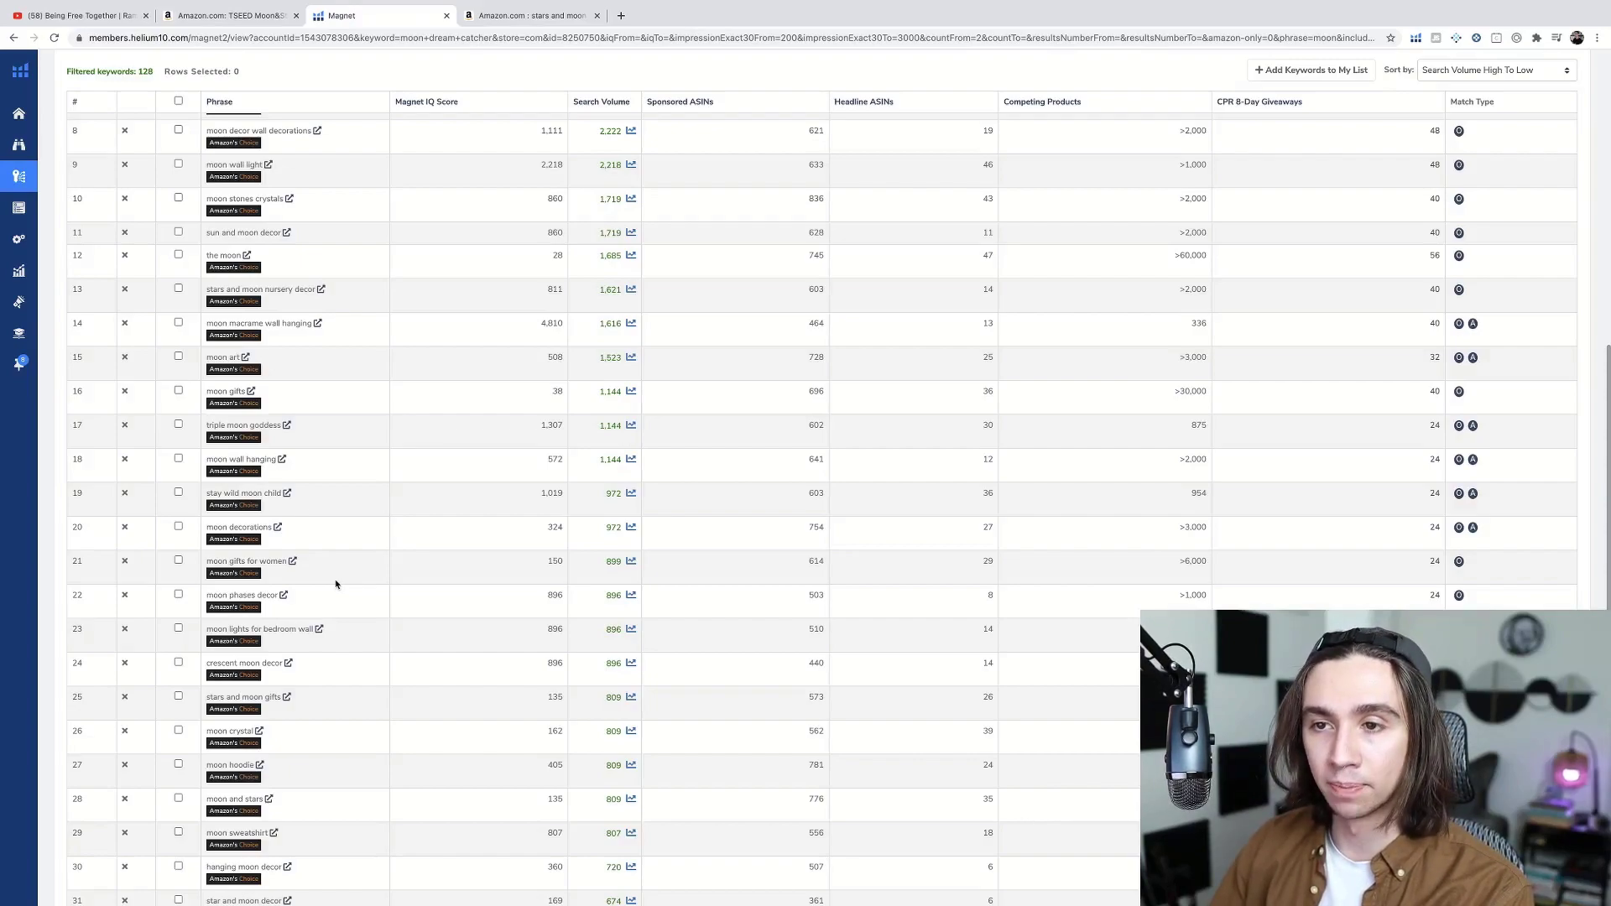
pyautogui.scroll(10, 335, 585)
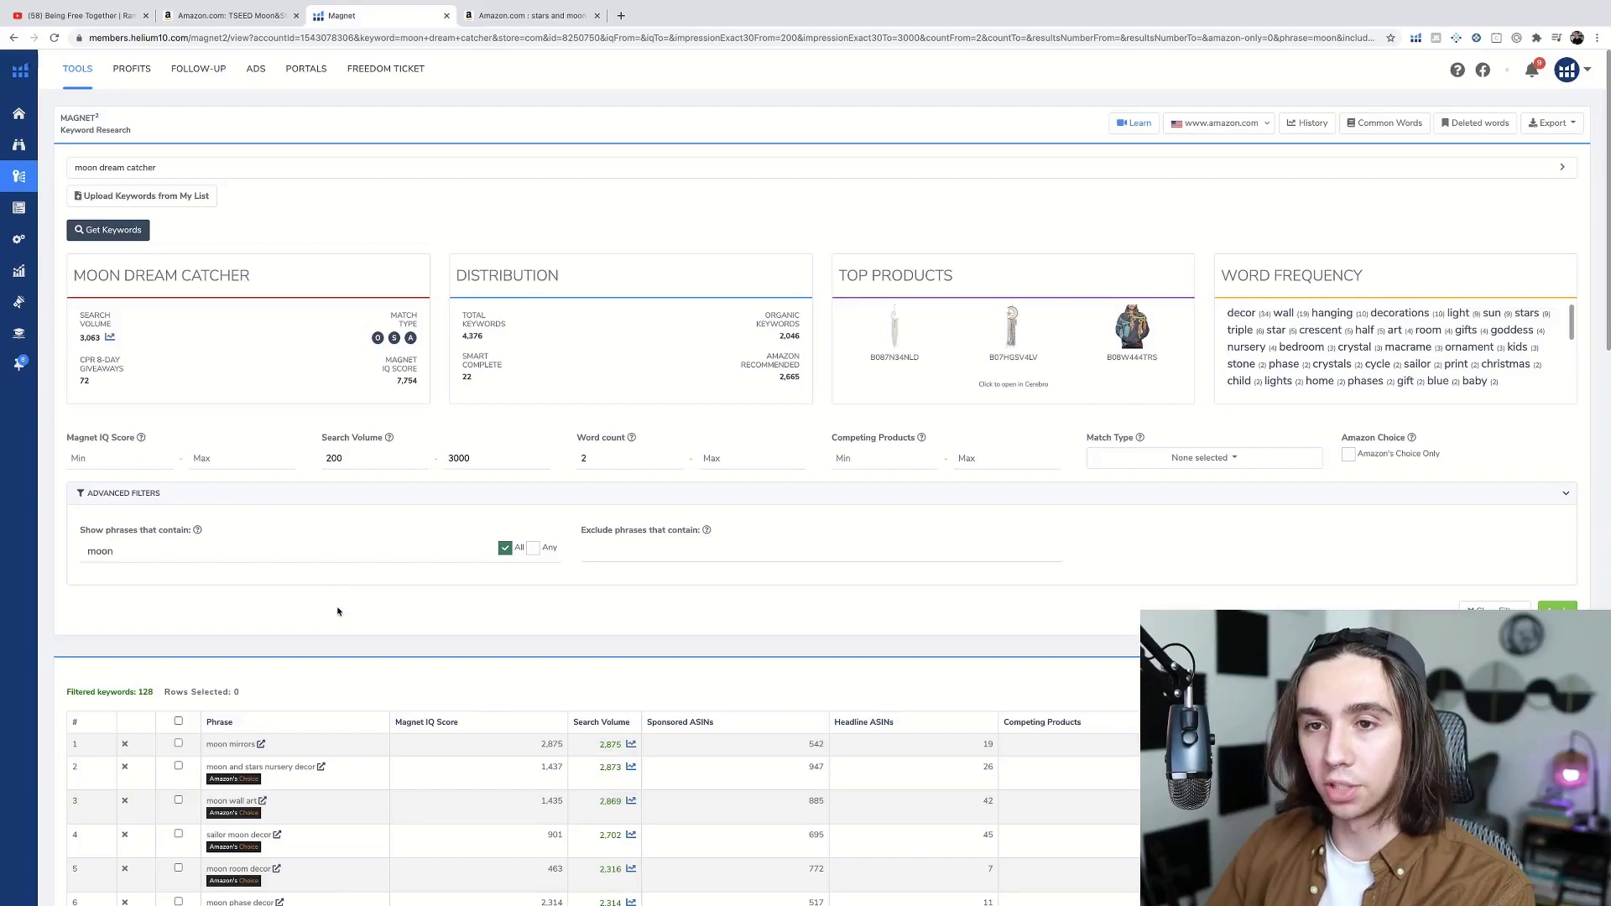
pyautogui.click(71, 207)
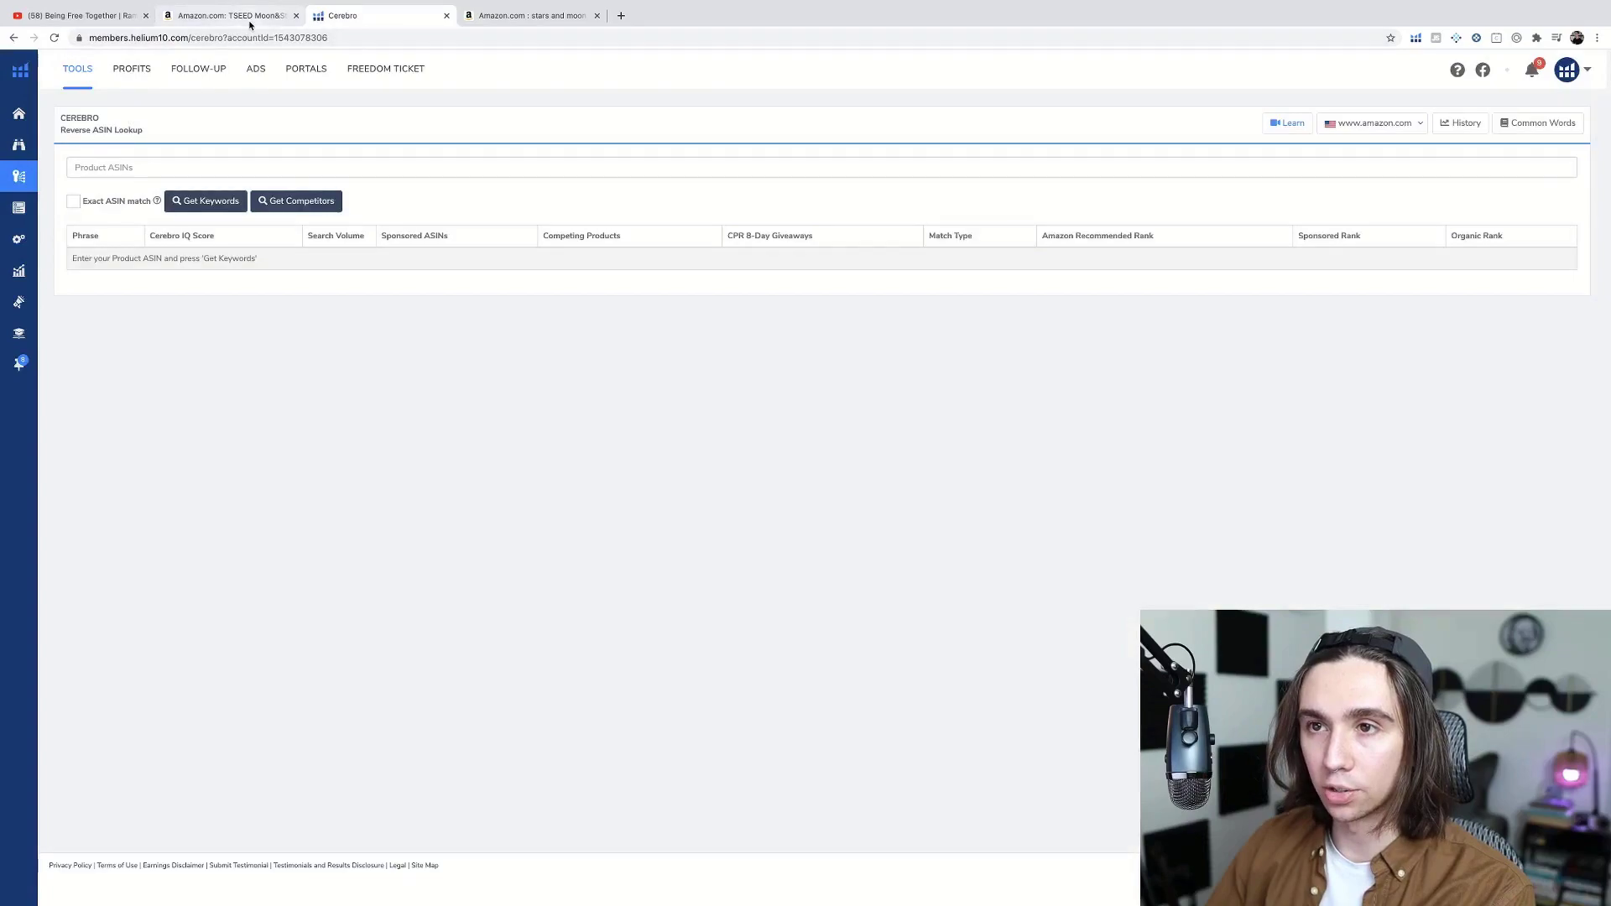
# - Switch to Amazon and search for "moon dream catcher"
pyautogui.click(516, 18)
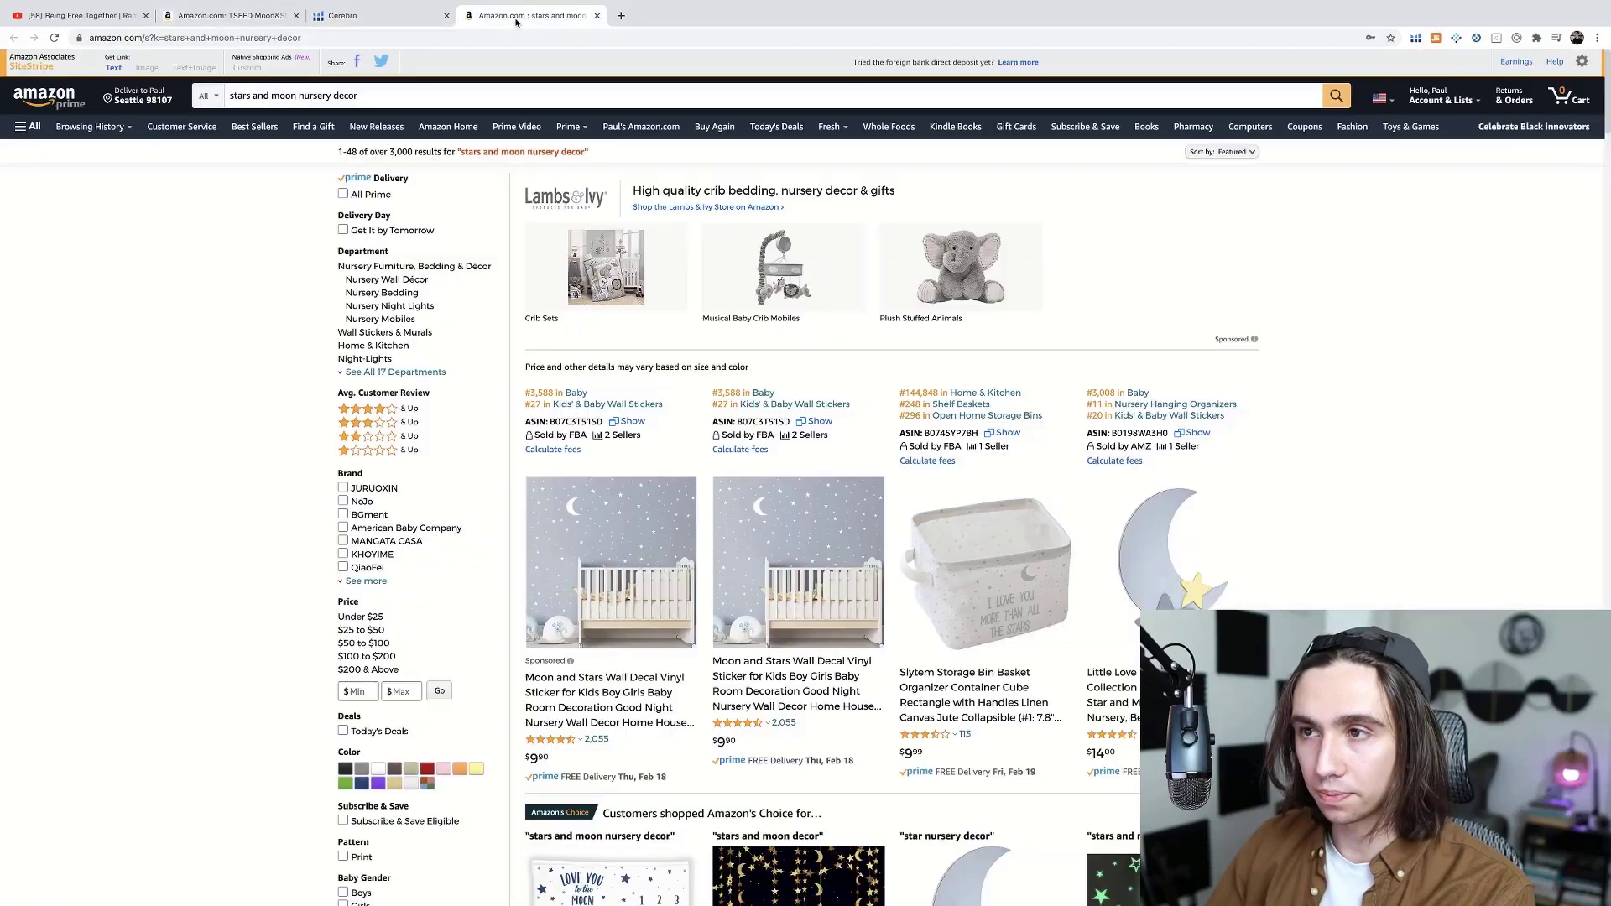
pyautogui.tripleClick(398, 97)
pyautogui.write('moon')
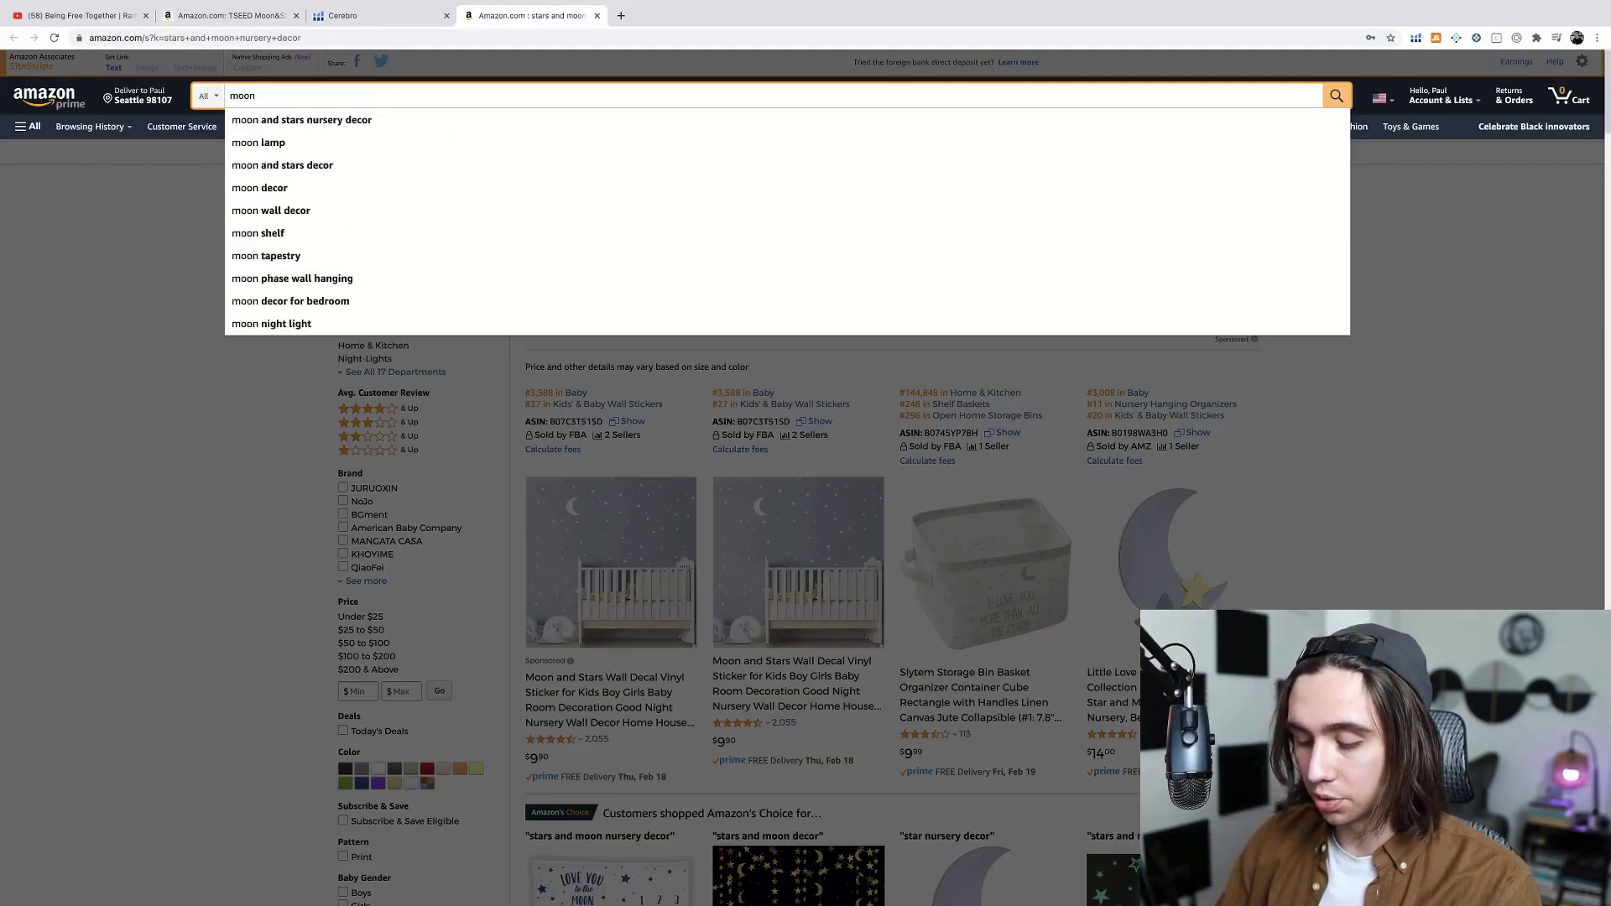
pyautogui.write(' dream catcher')
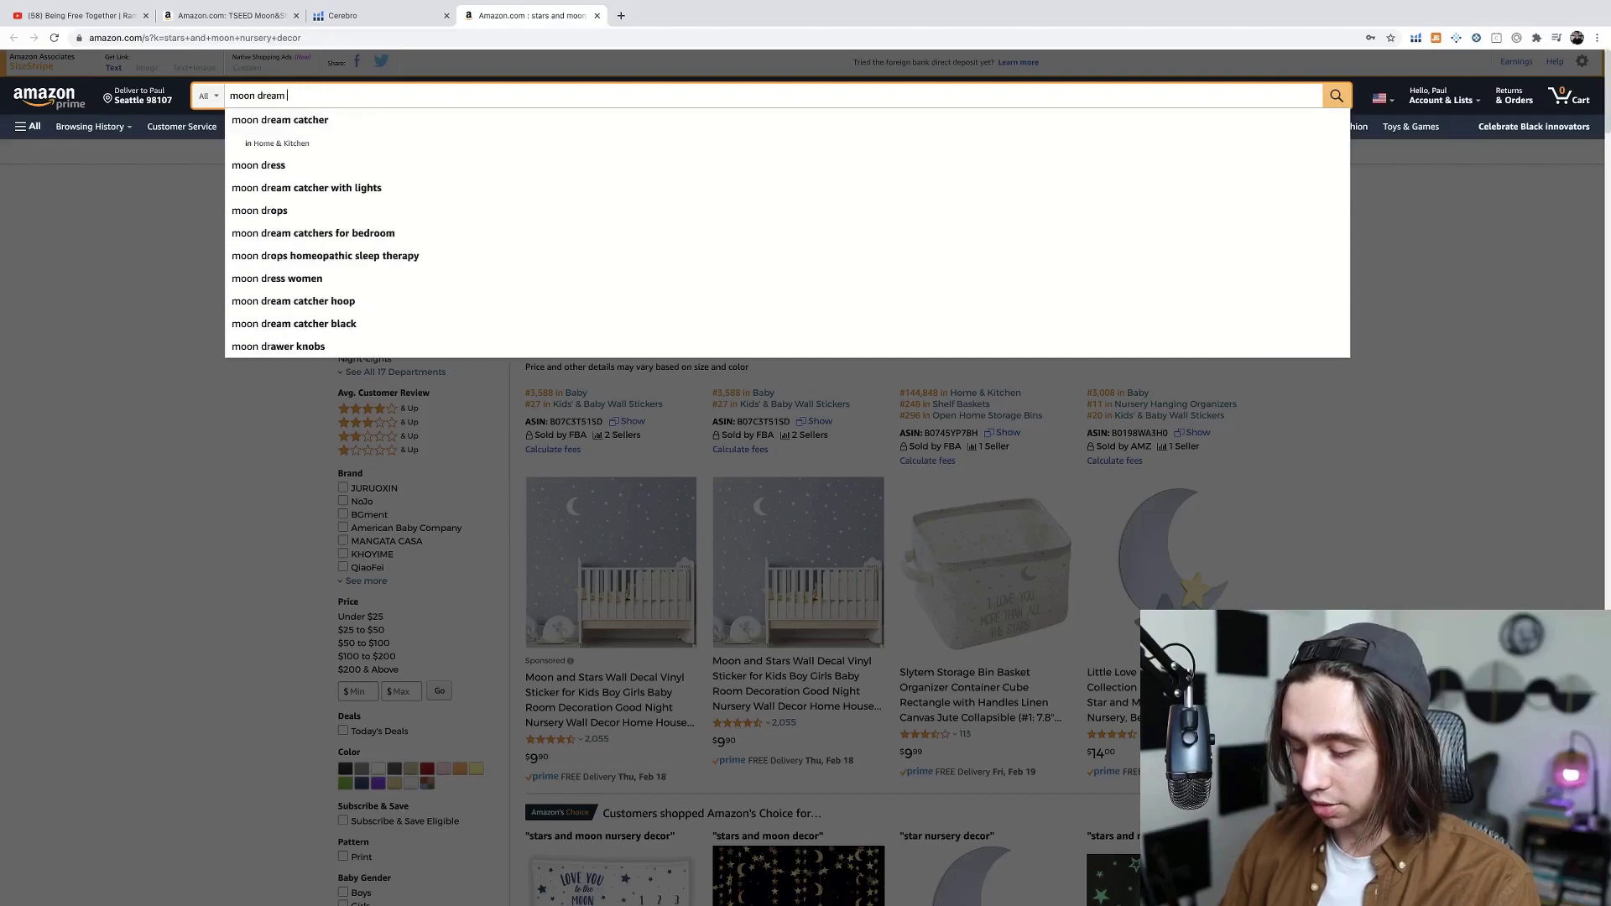
pyautogui.press('Return')
# - Run Helium 10 Xray product research on the moon dream catcher results and check the sales, revenue and review columns
pyautogui.click(1416, 39)
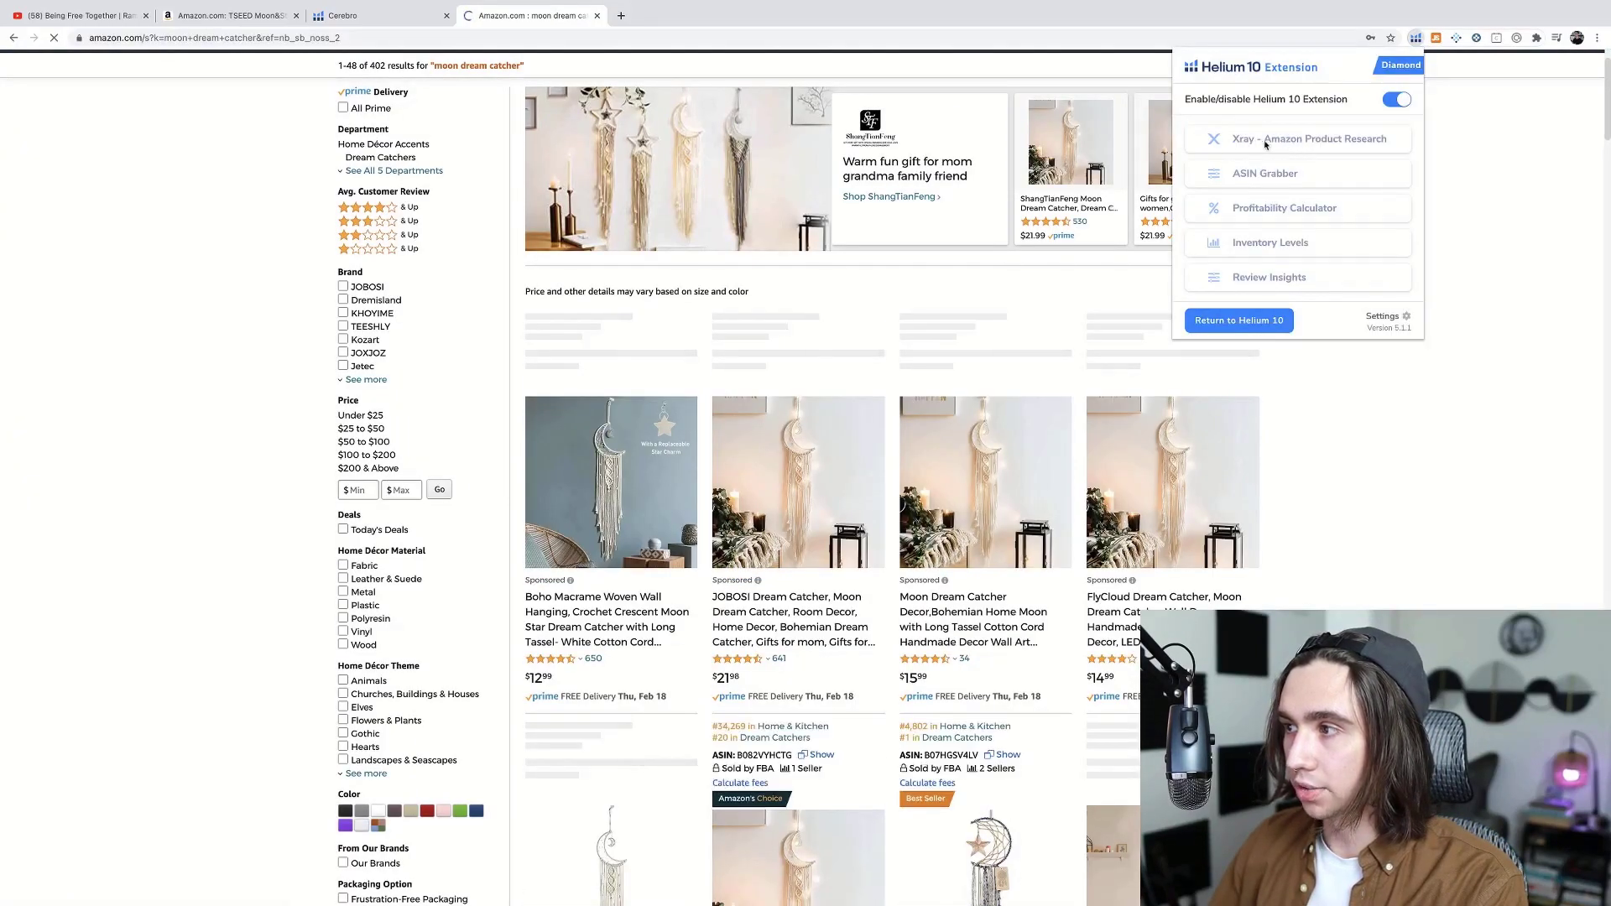
pyautogui.click(1301, 142)
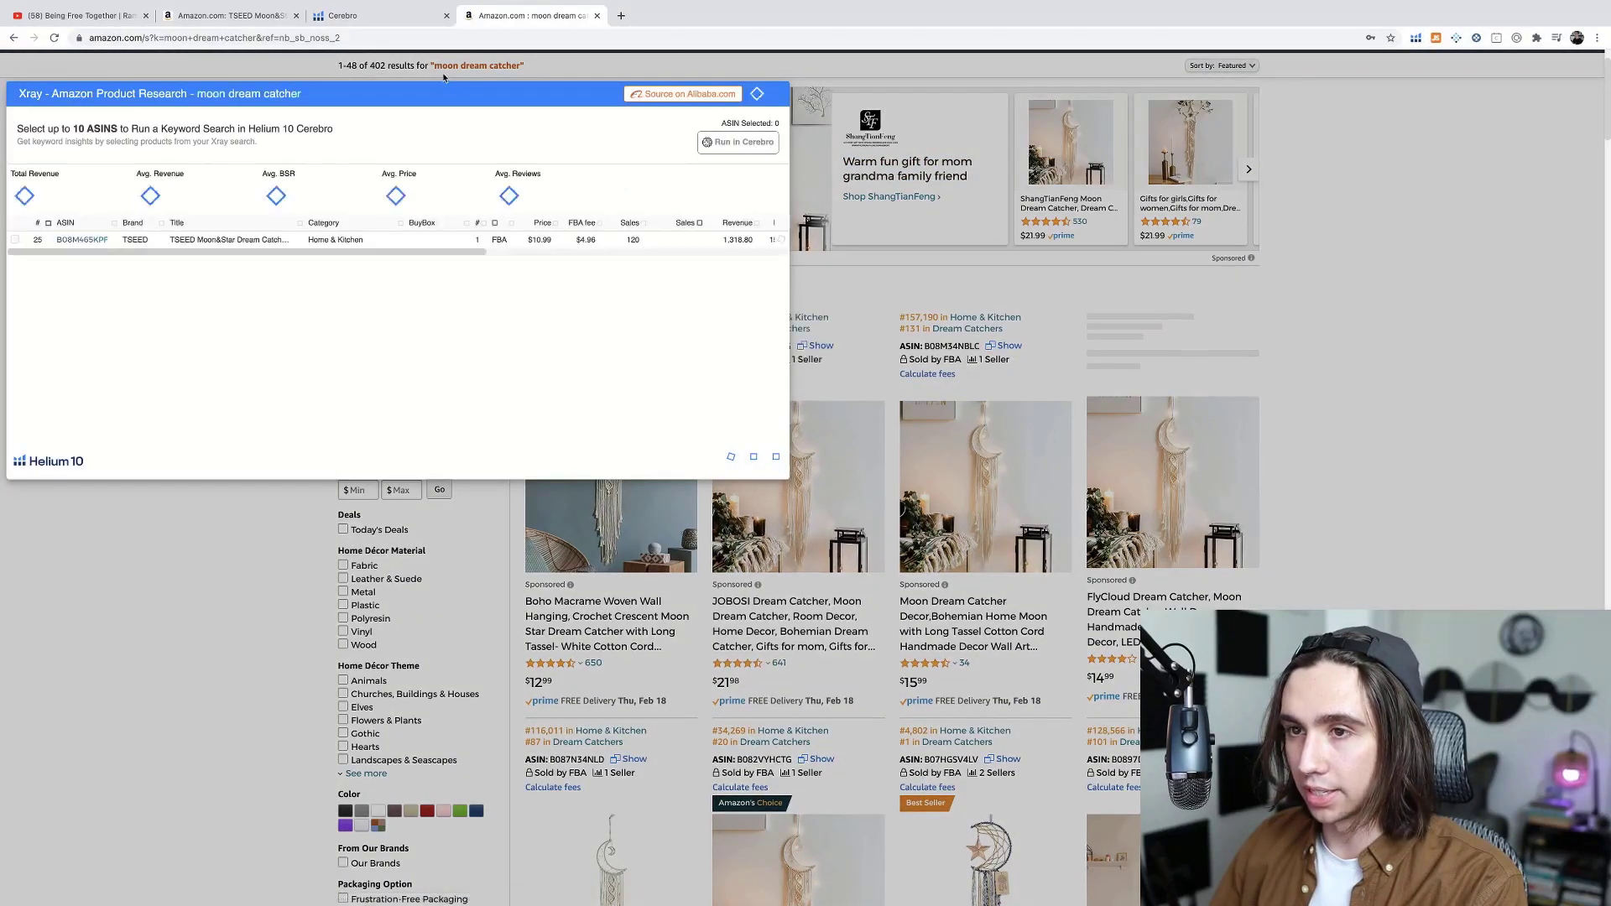
pyautogui.moveTo(438, 94); pyautogui.dragTo(468, 154)
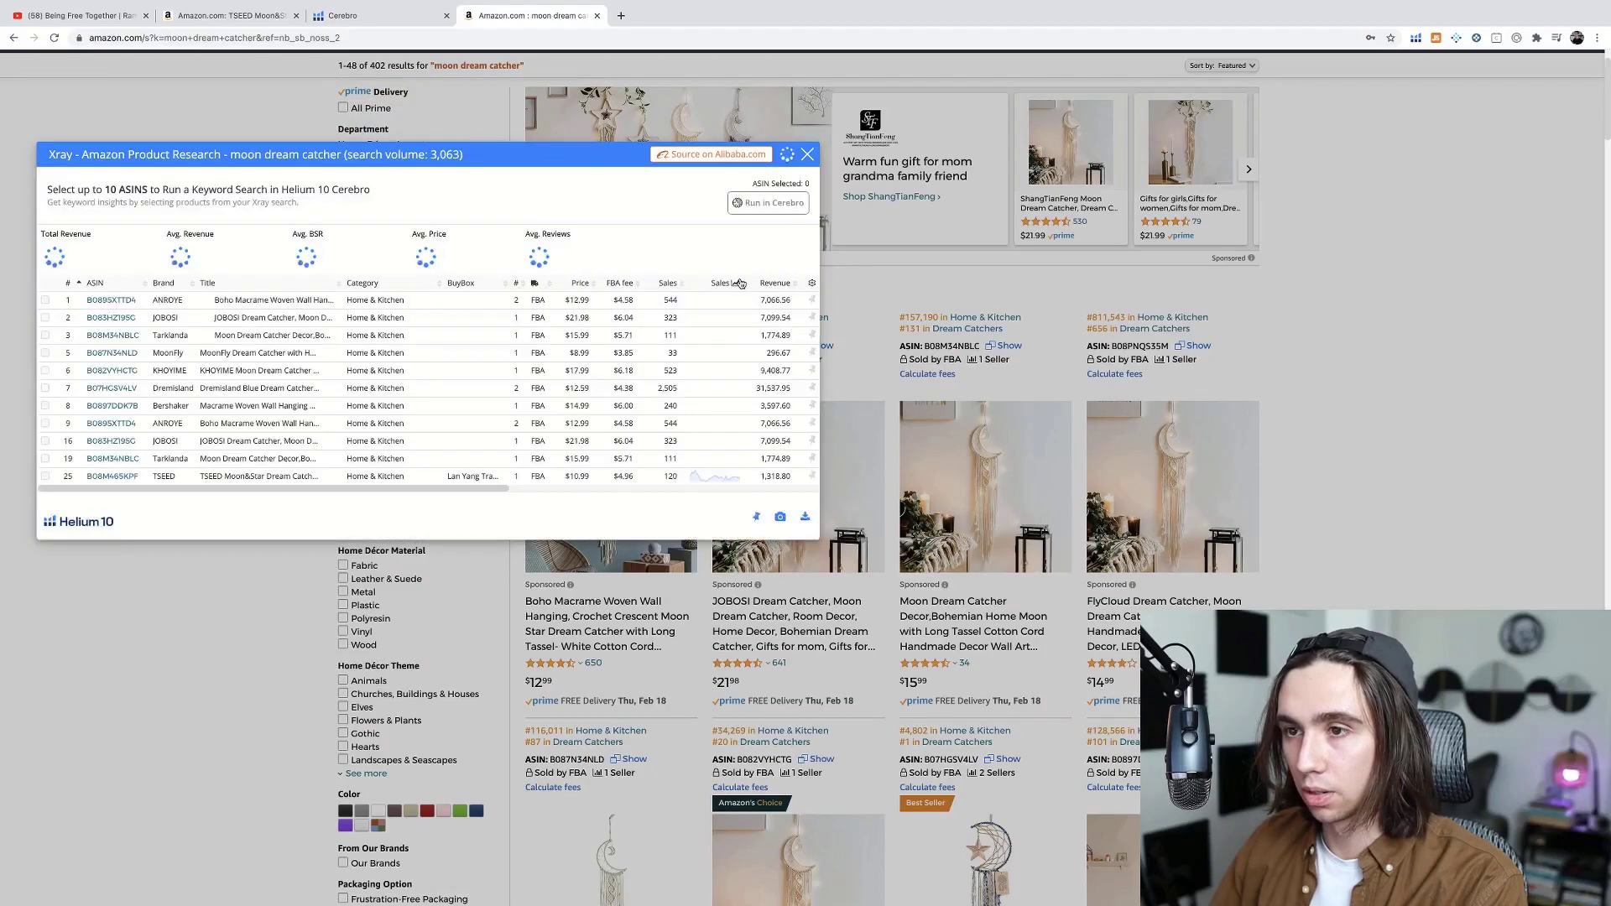
pyautogui.hscroll(10, 480, 317)
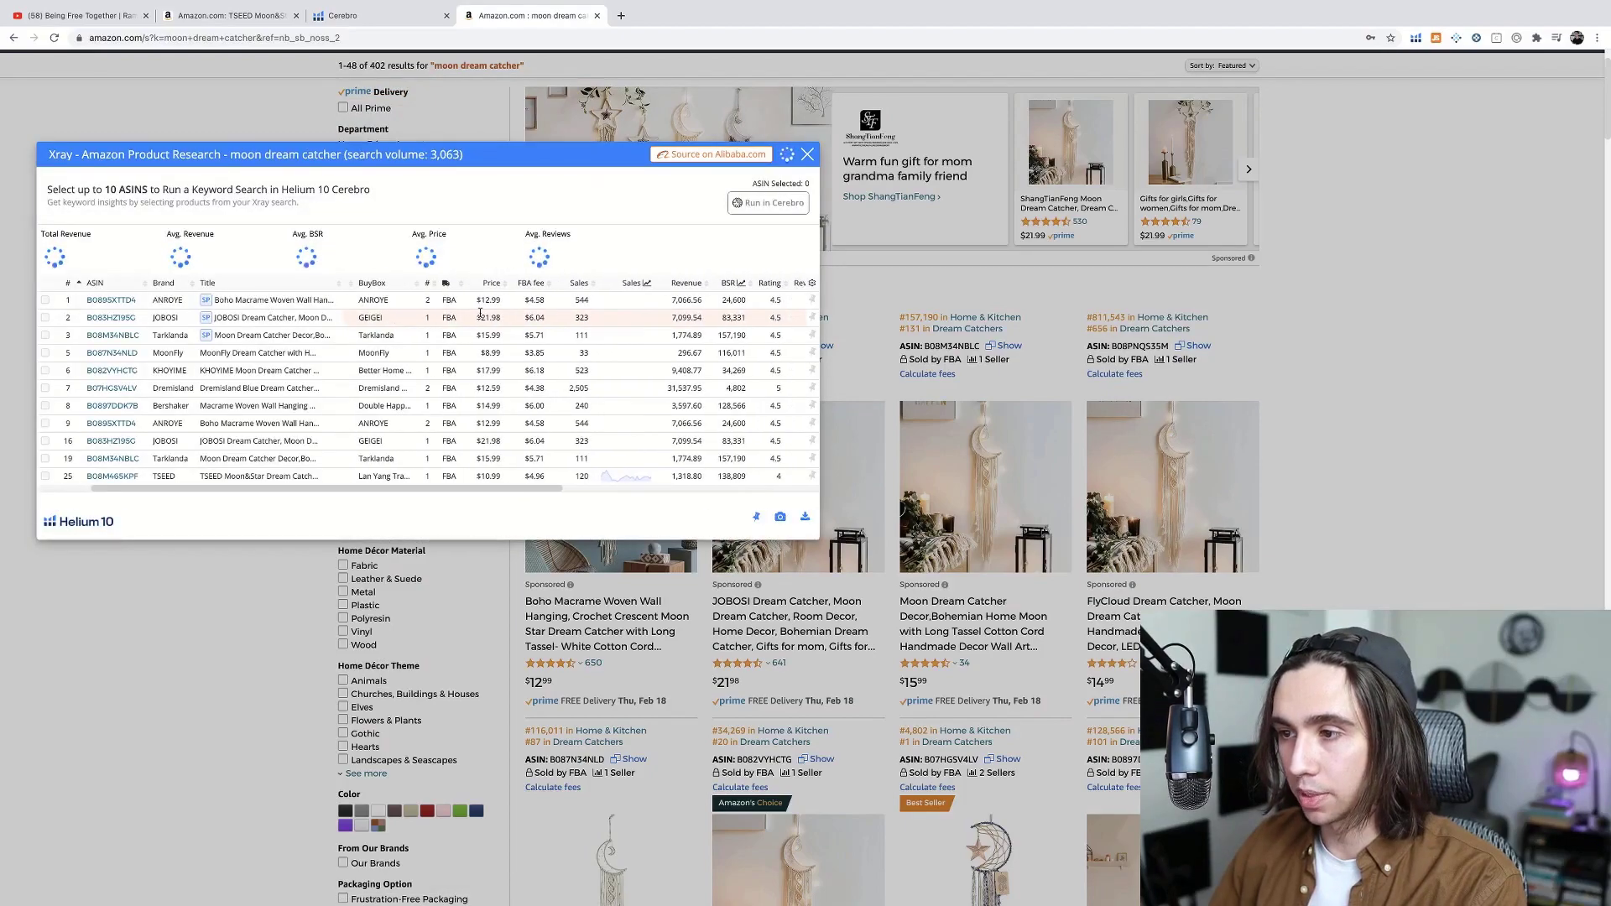
pyautogui.hscroll(1, 479, 315)
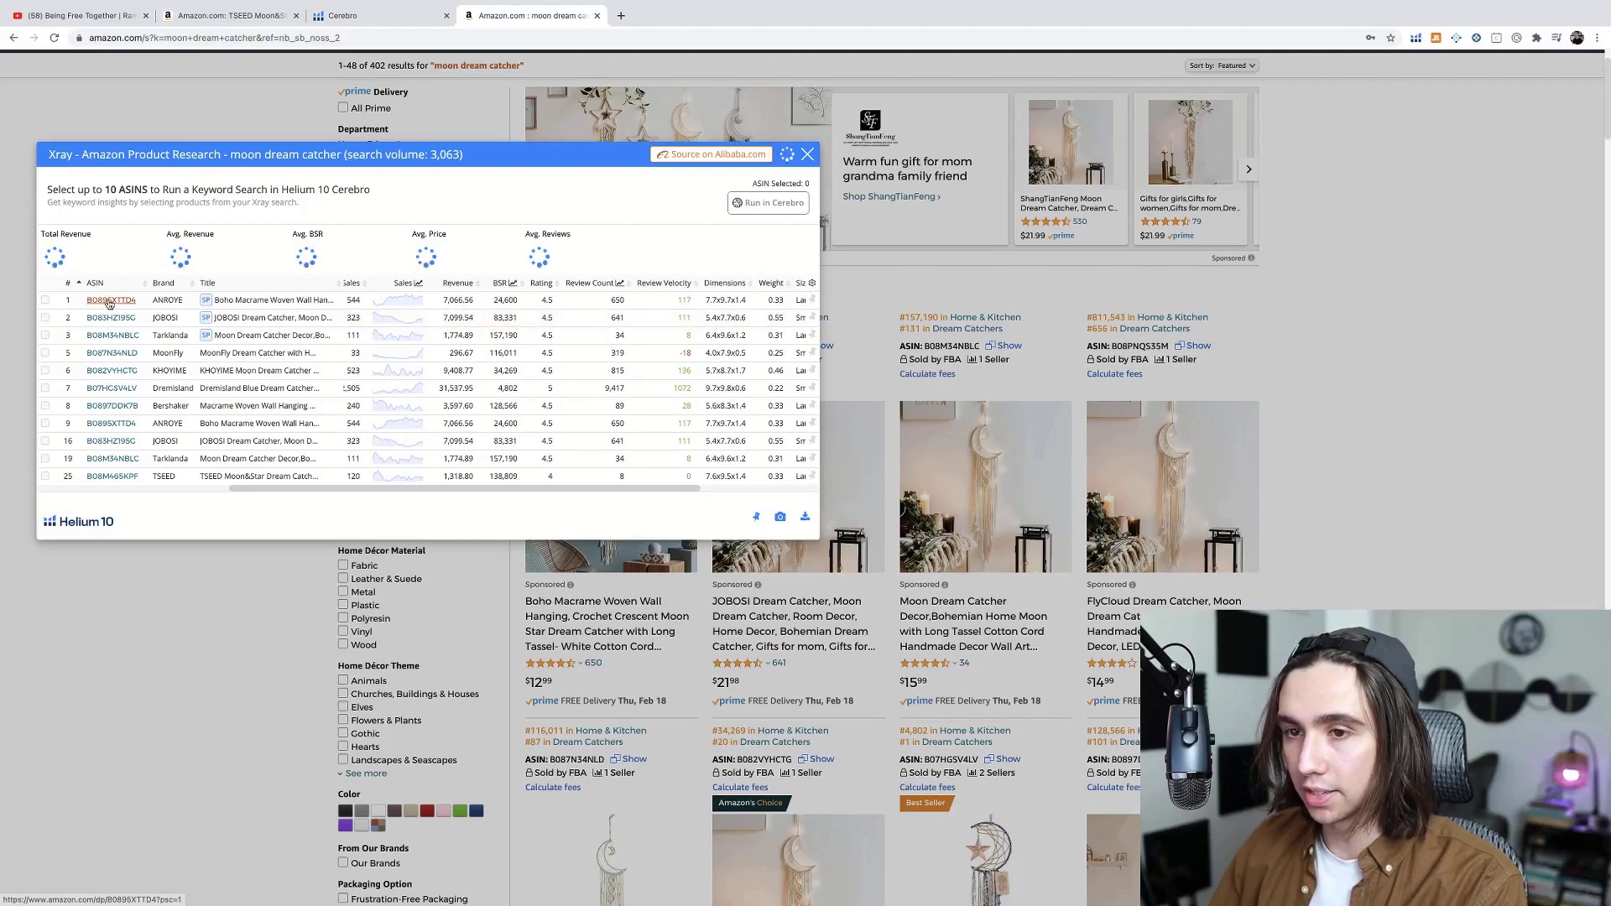
# - Copy the first listed product's ASIN, B0895XTTD4, from Xray and add it to the Cerebro product ASINs
pyautogui.moveTo(109, 304)
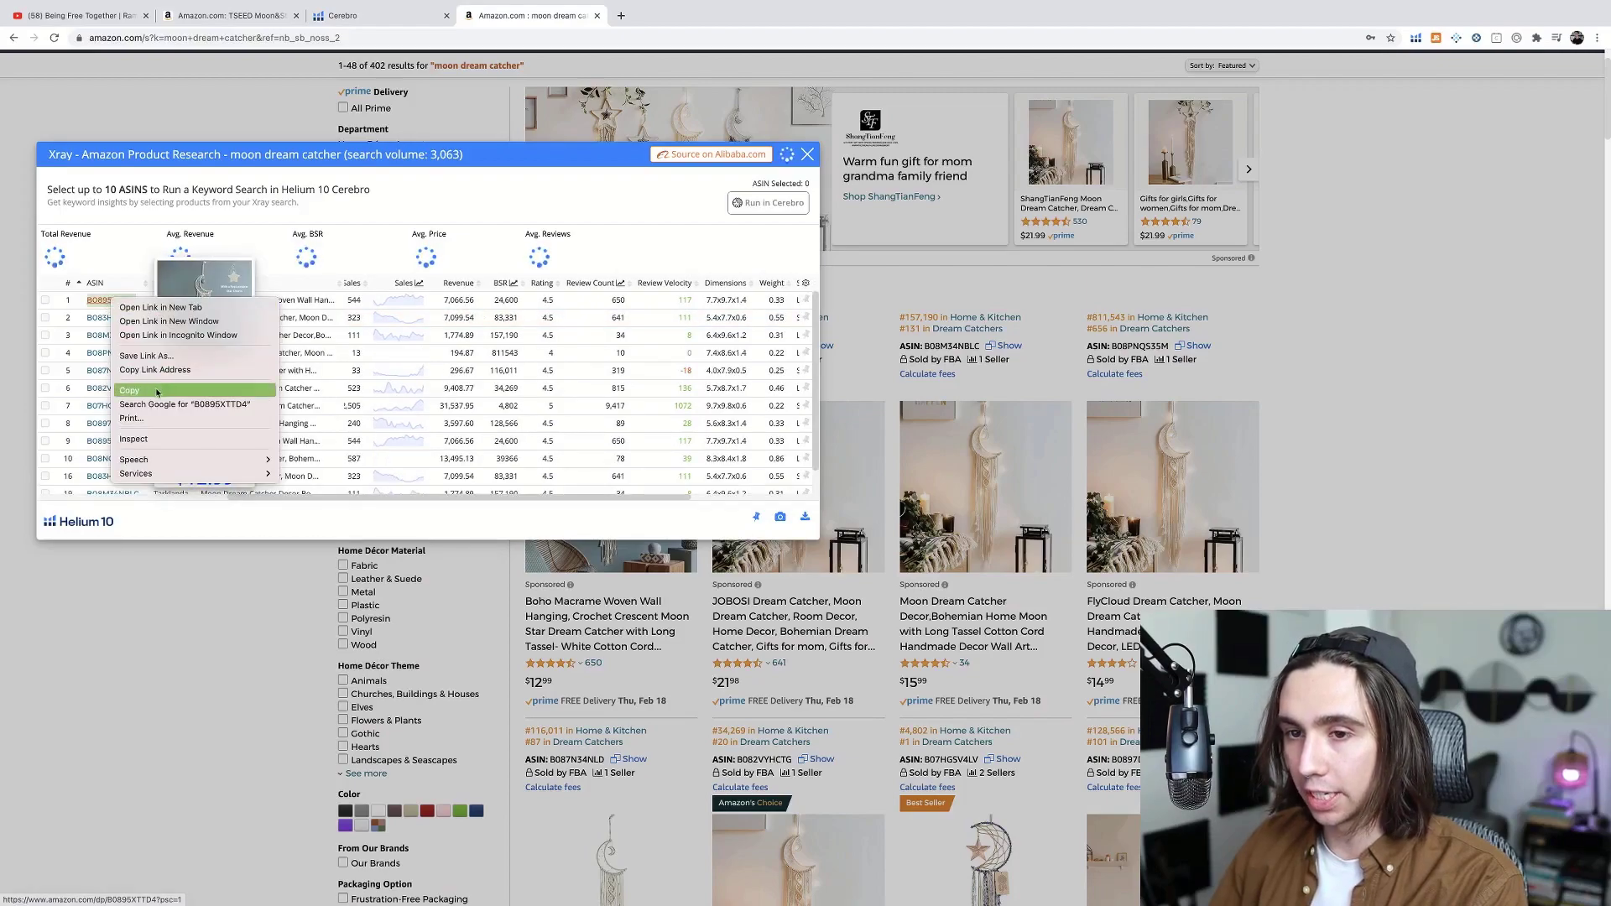
pyautogui.click(373, 18)
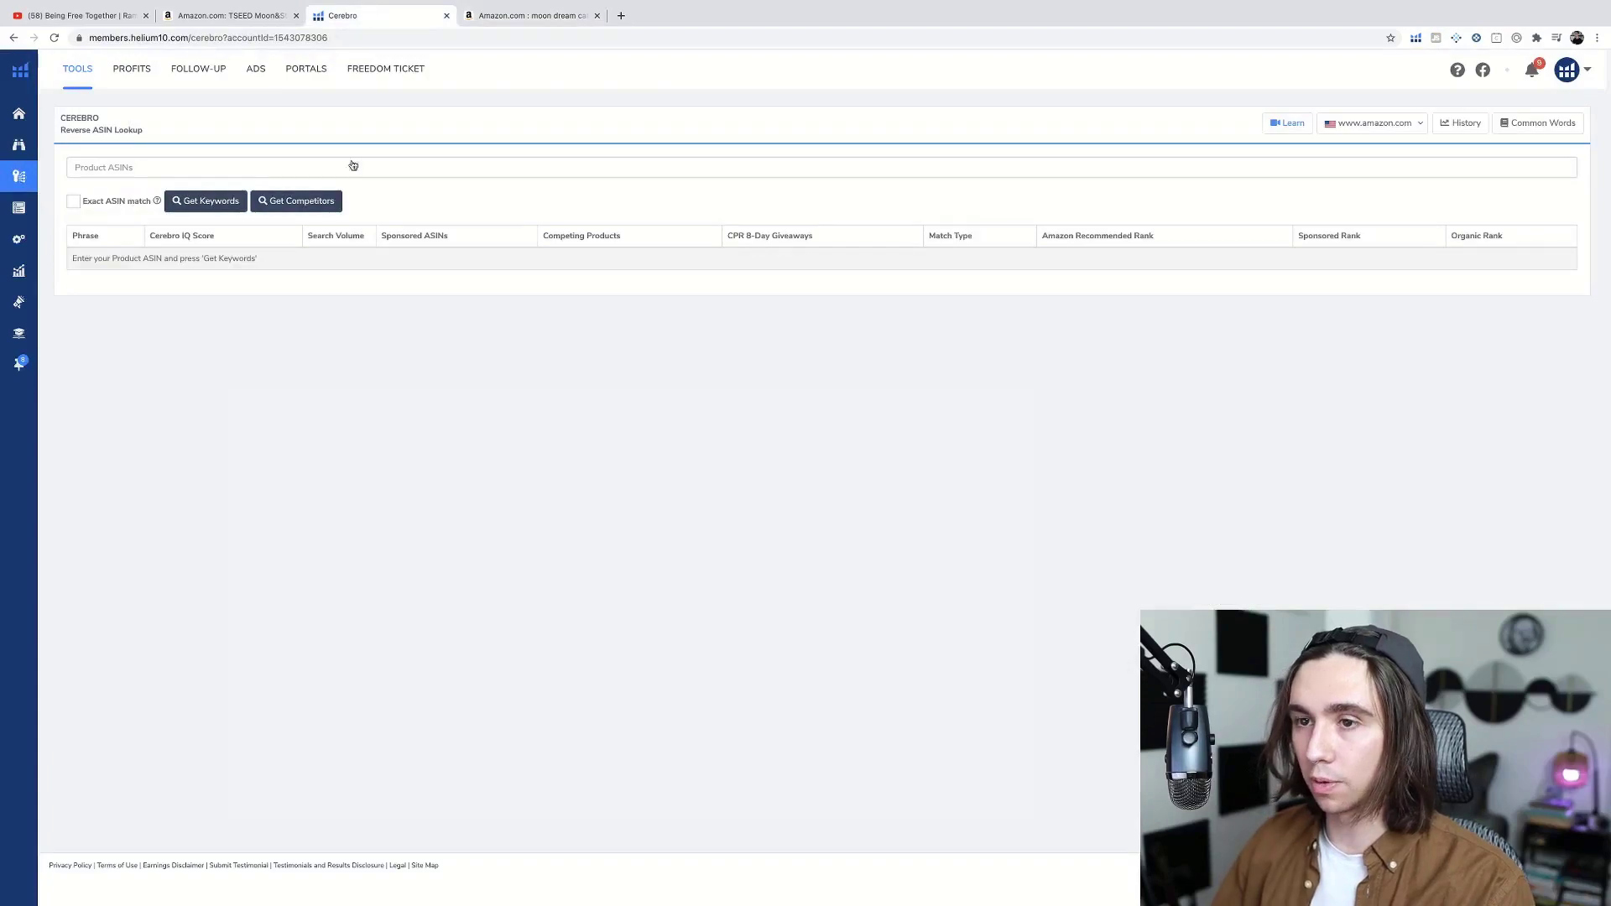
pyautogui.click(216, 171)
pyautogui.write('B0895XTTD4')
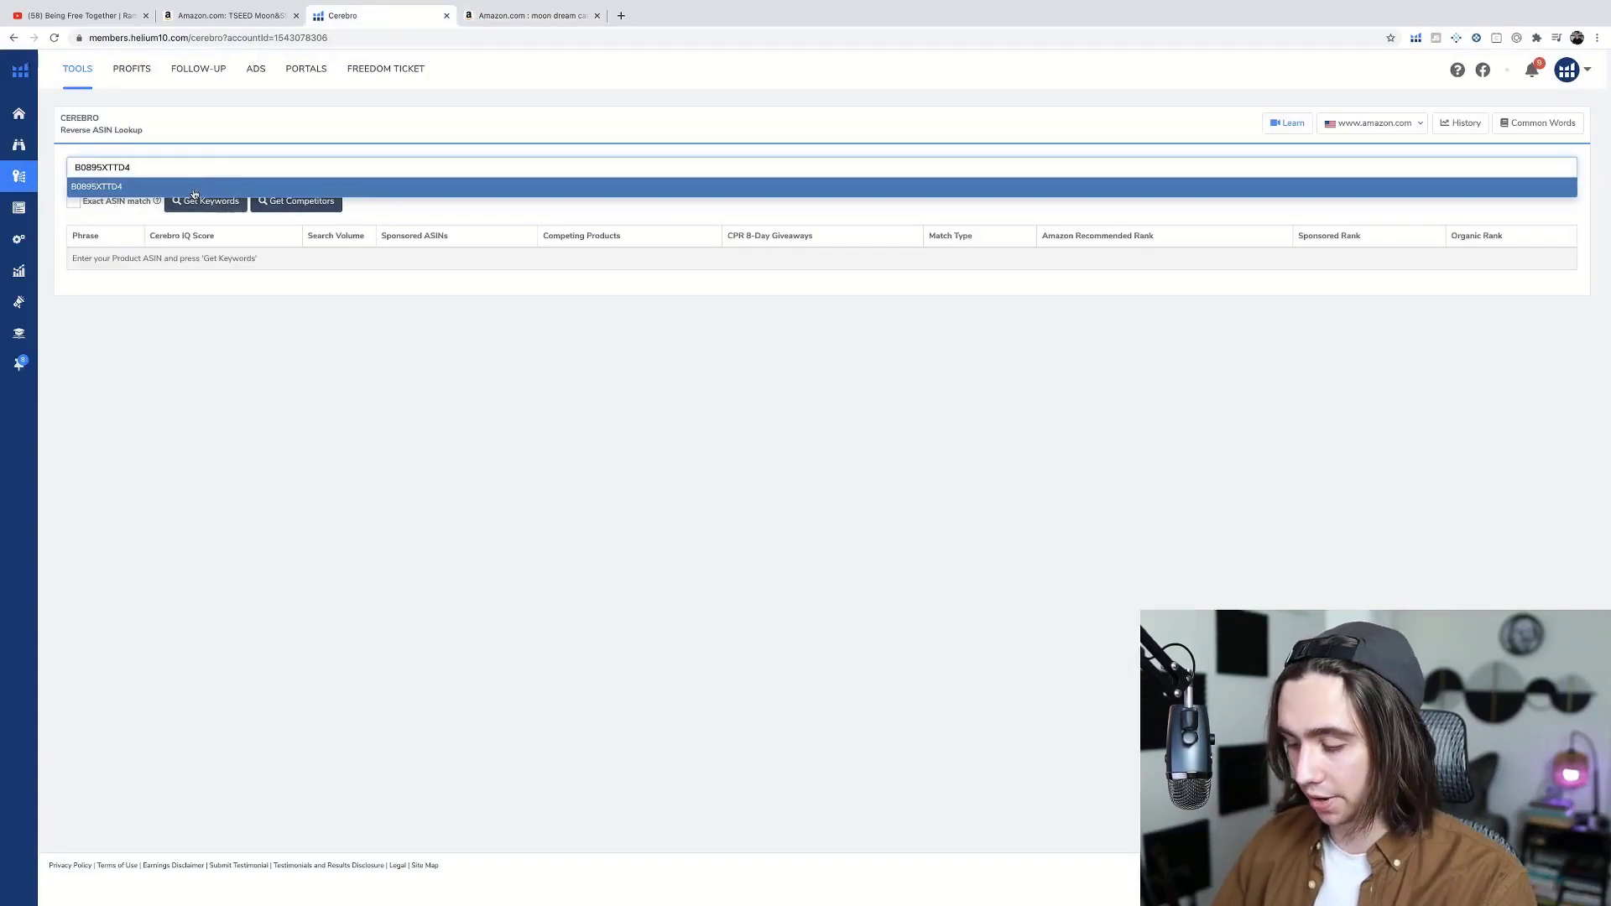
pyautogui.press('Return')
# - Copy the JOBOSI dream catcher's ASIN, B083HZ195G, from Xray and add it to the Cerebro product ASINs
pyautogui.click(530, 17)
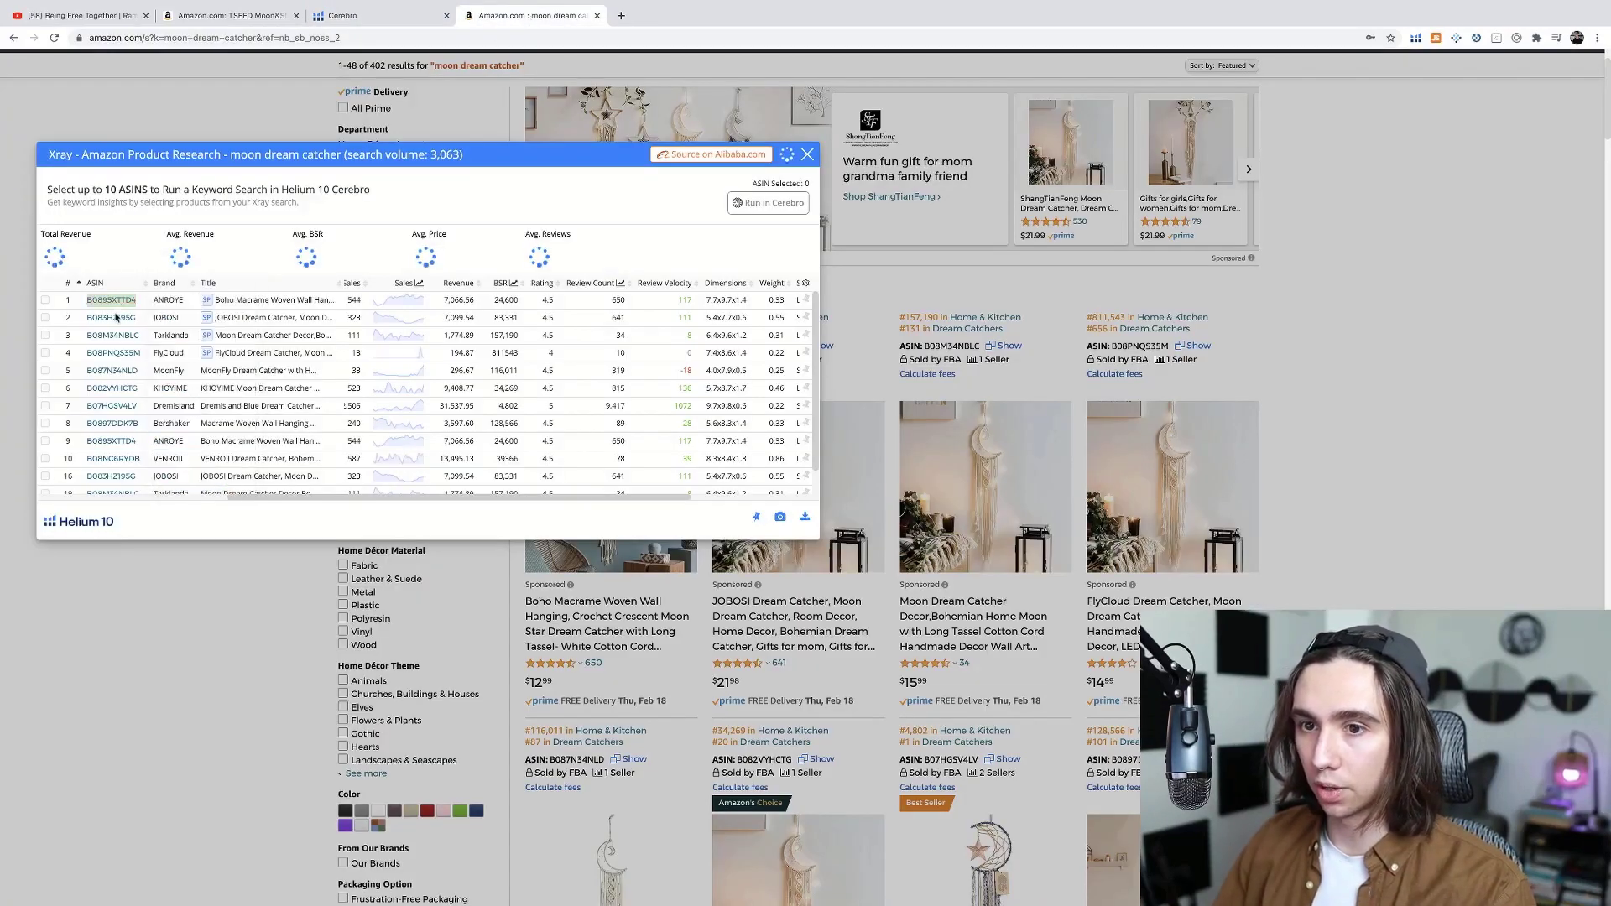
pyautogui.moveTo(116, 324)
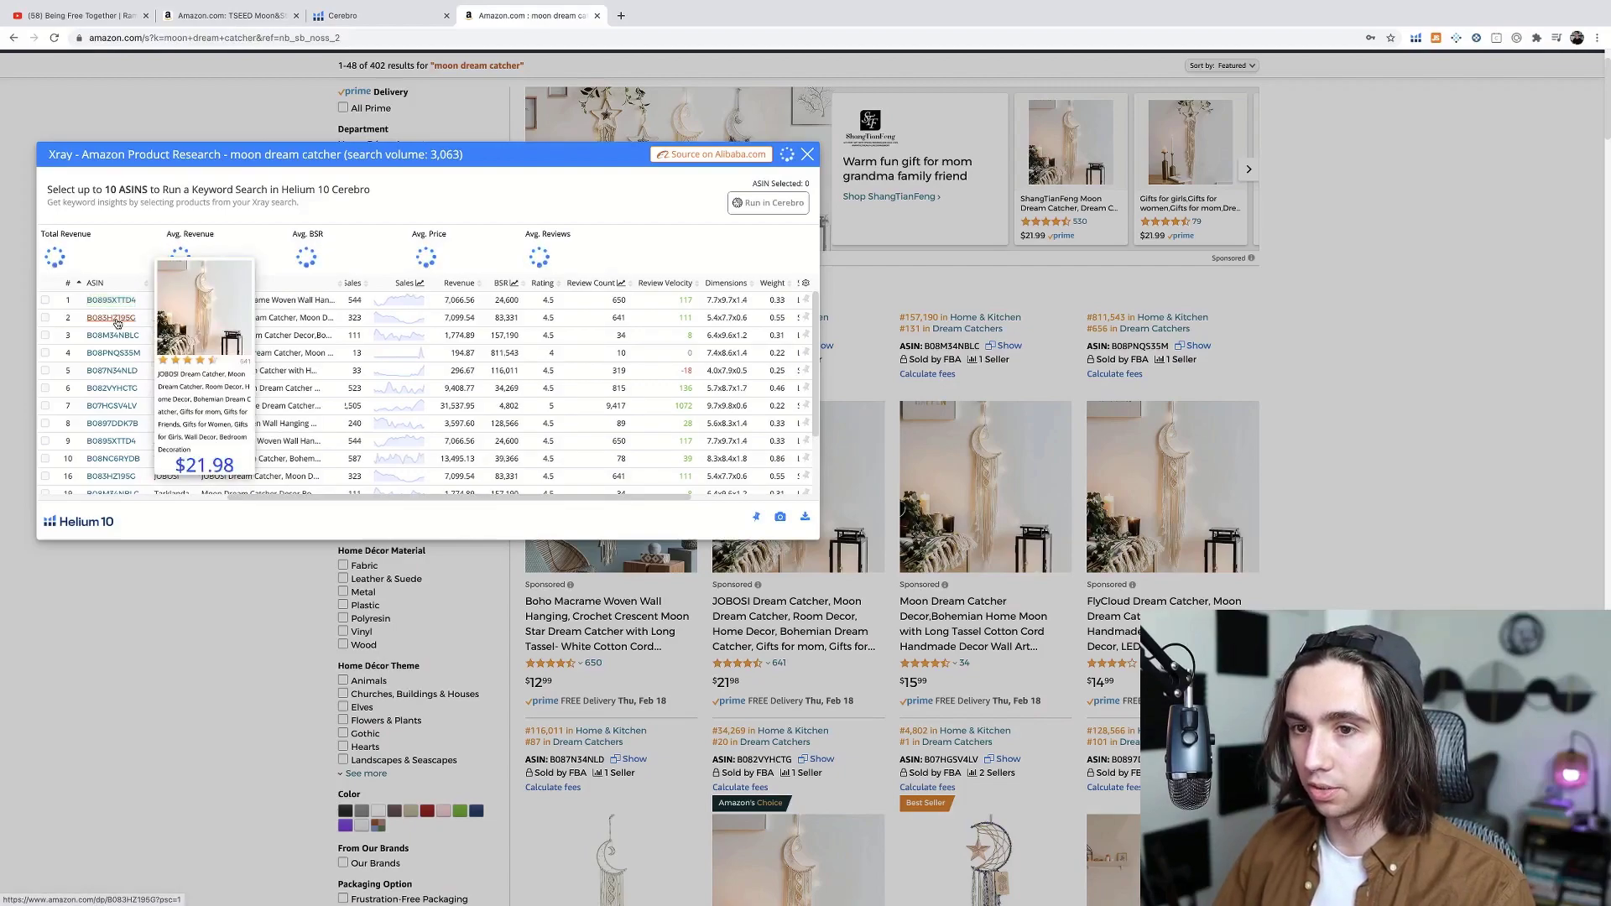
pyautogui.rightClick(117, 324)
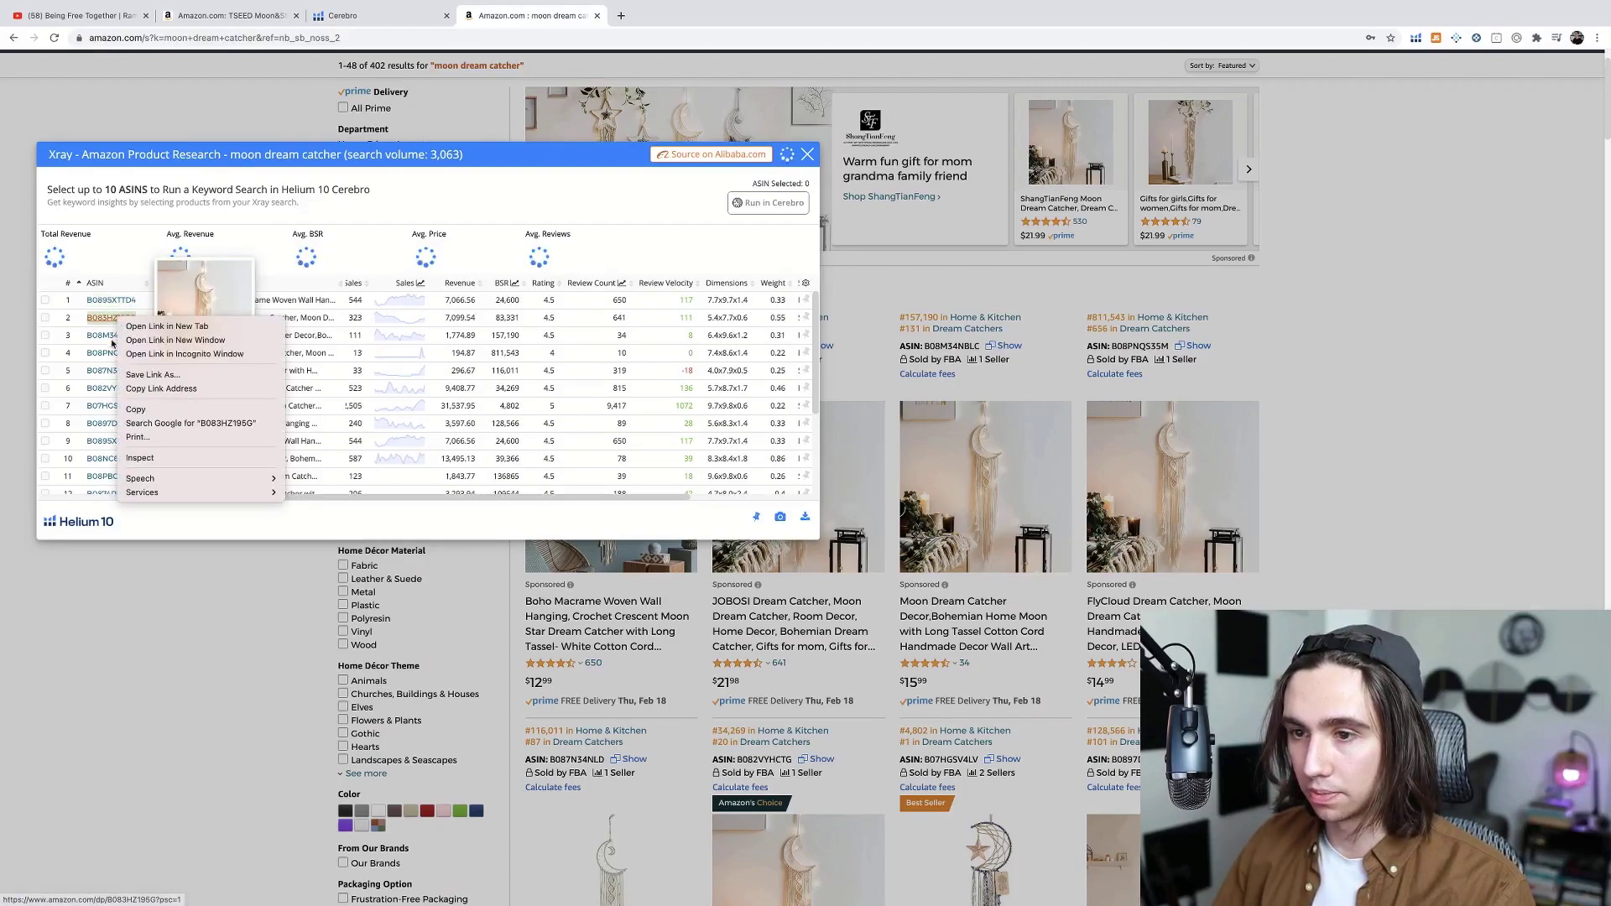
pyautogui.click(135, 408)
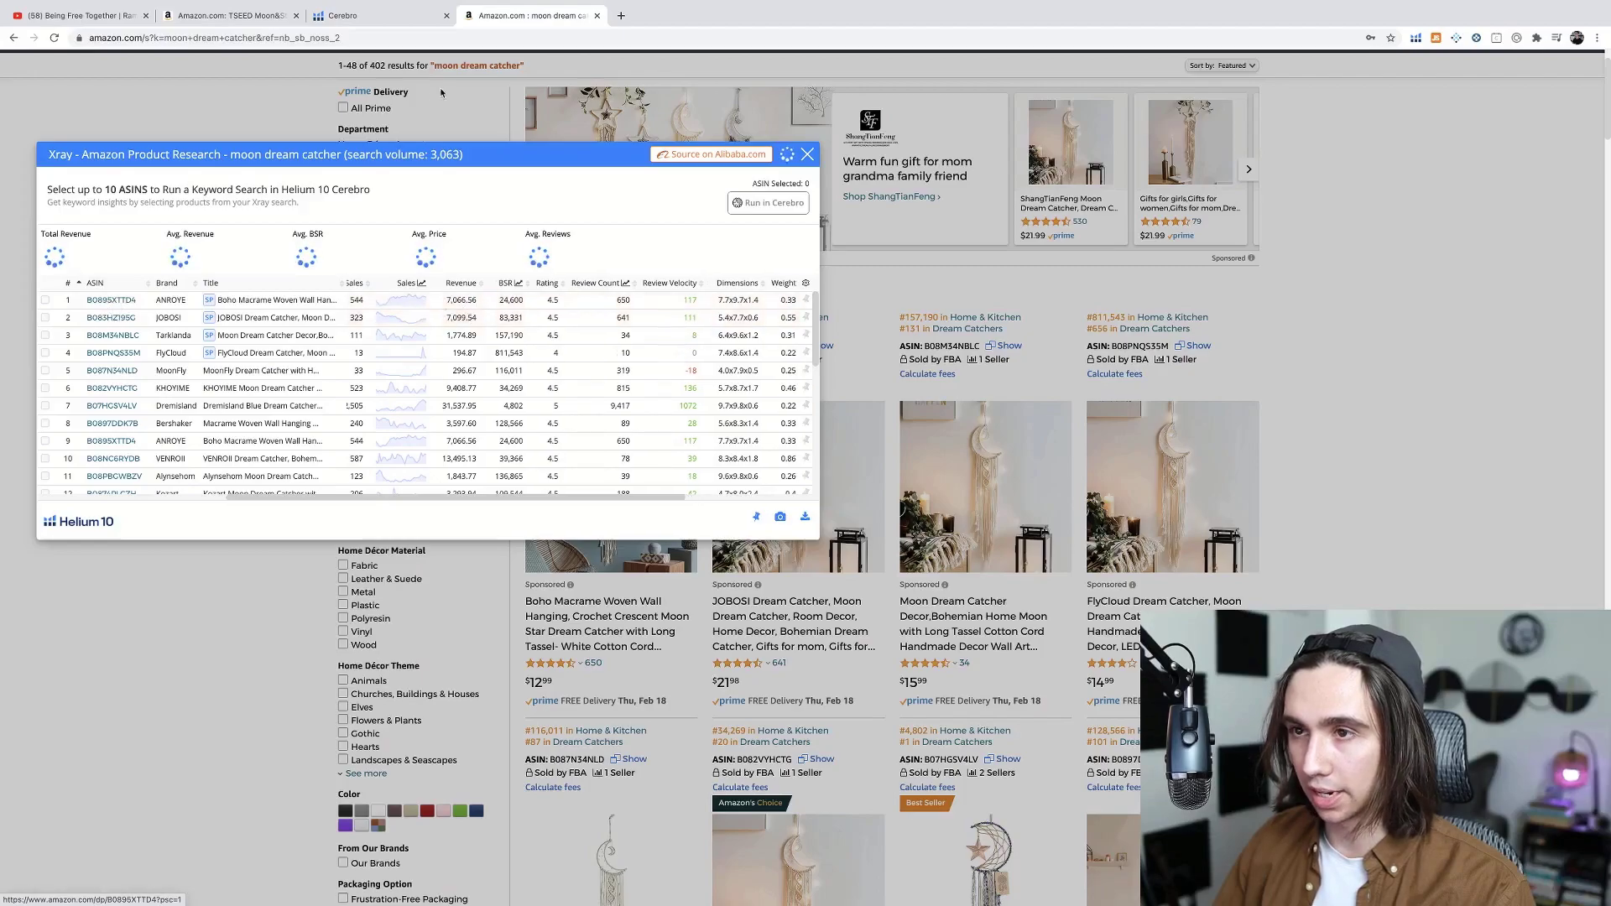
pyautogui.click(336, 15)
pyautogui.click(277, 172)
pyautogui.press('Return')
# - Copy the VENROII dream catcher's ASIN, B08NC6RYDB, from Xray and add it to the Cerebro product ASINs
pyautogui.click(534, 16)
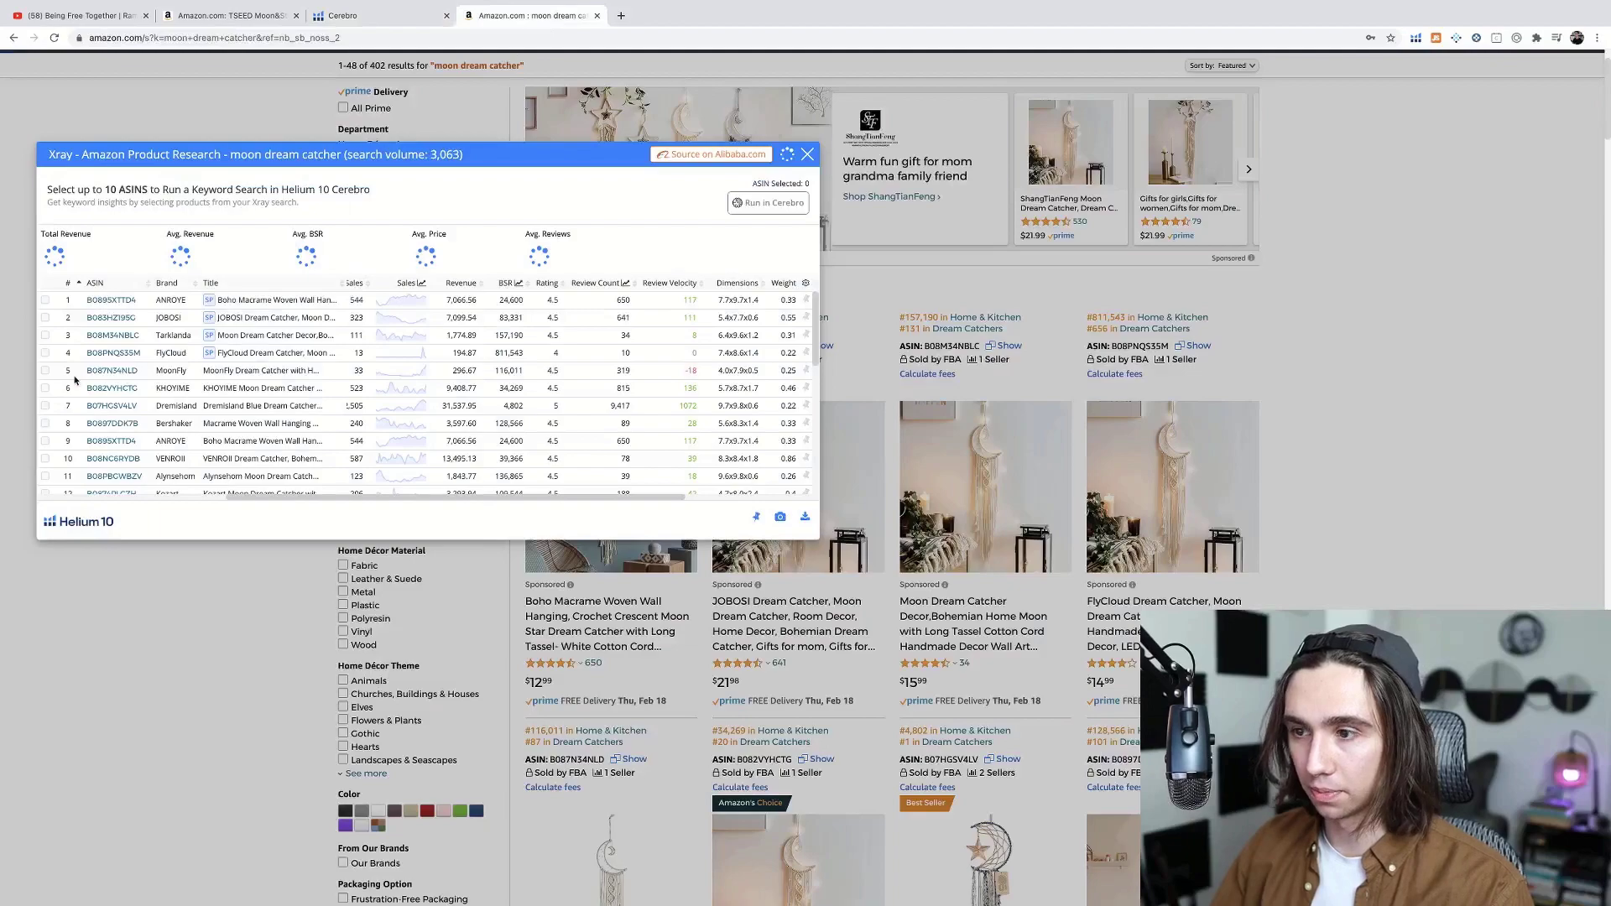
pyautogui.scroll(-1, 587, 367)
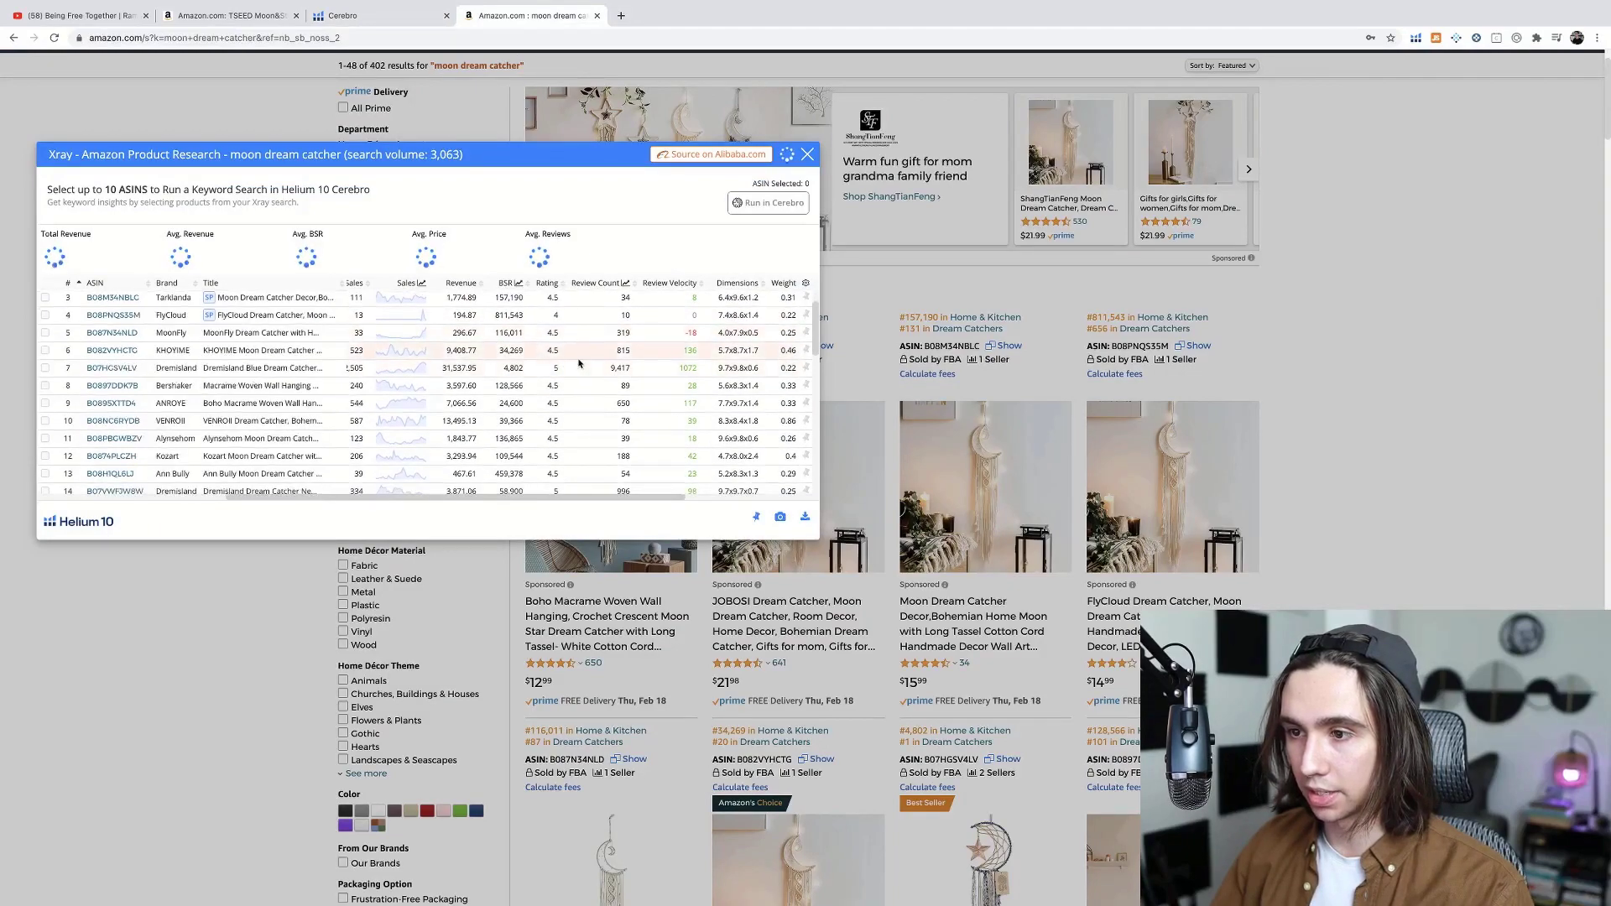
pyautogui.rightClick(114, 424)
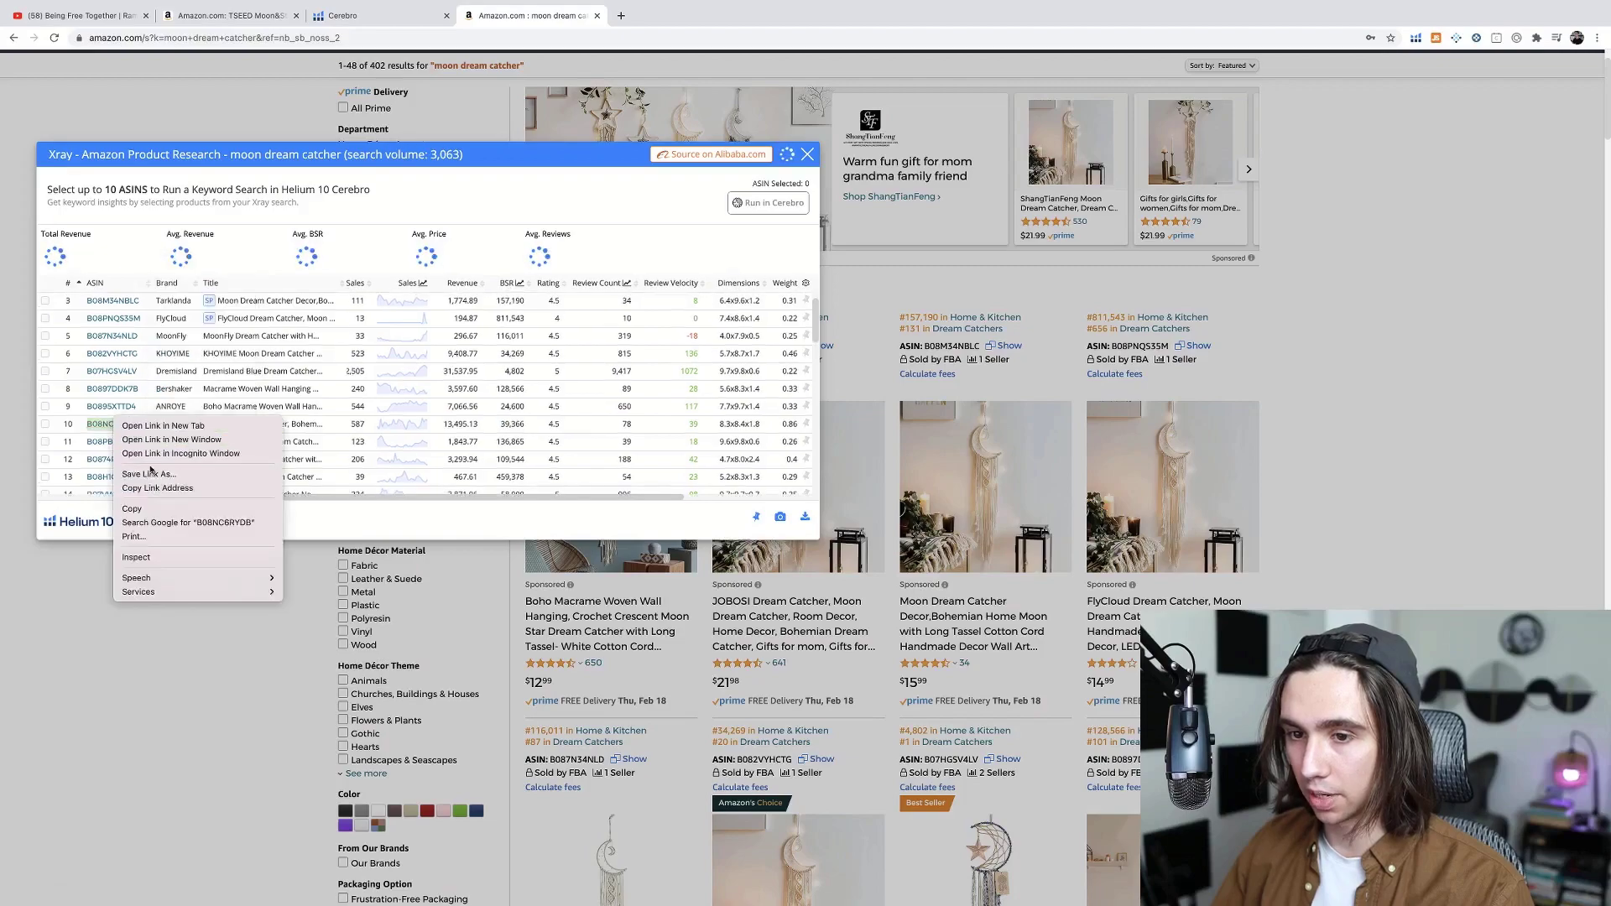
pyautogui.click(140, 510)
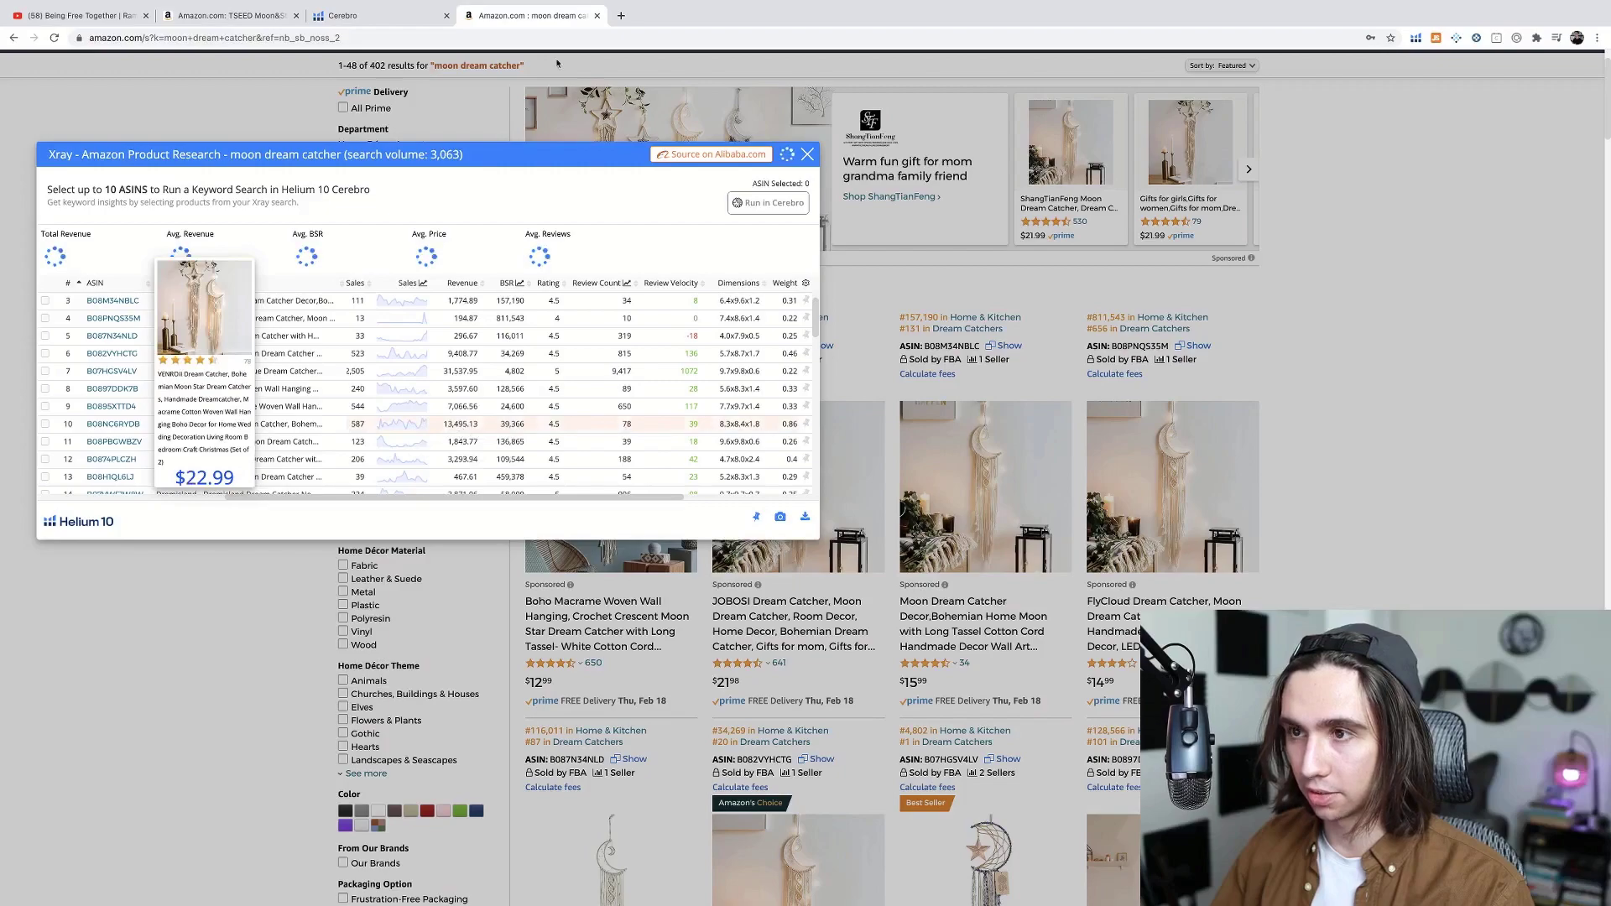
pyautogui.click(352, 15)
pyautogui.hotkey('ctrl', 'v')
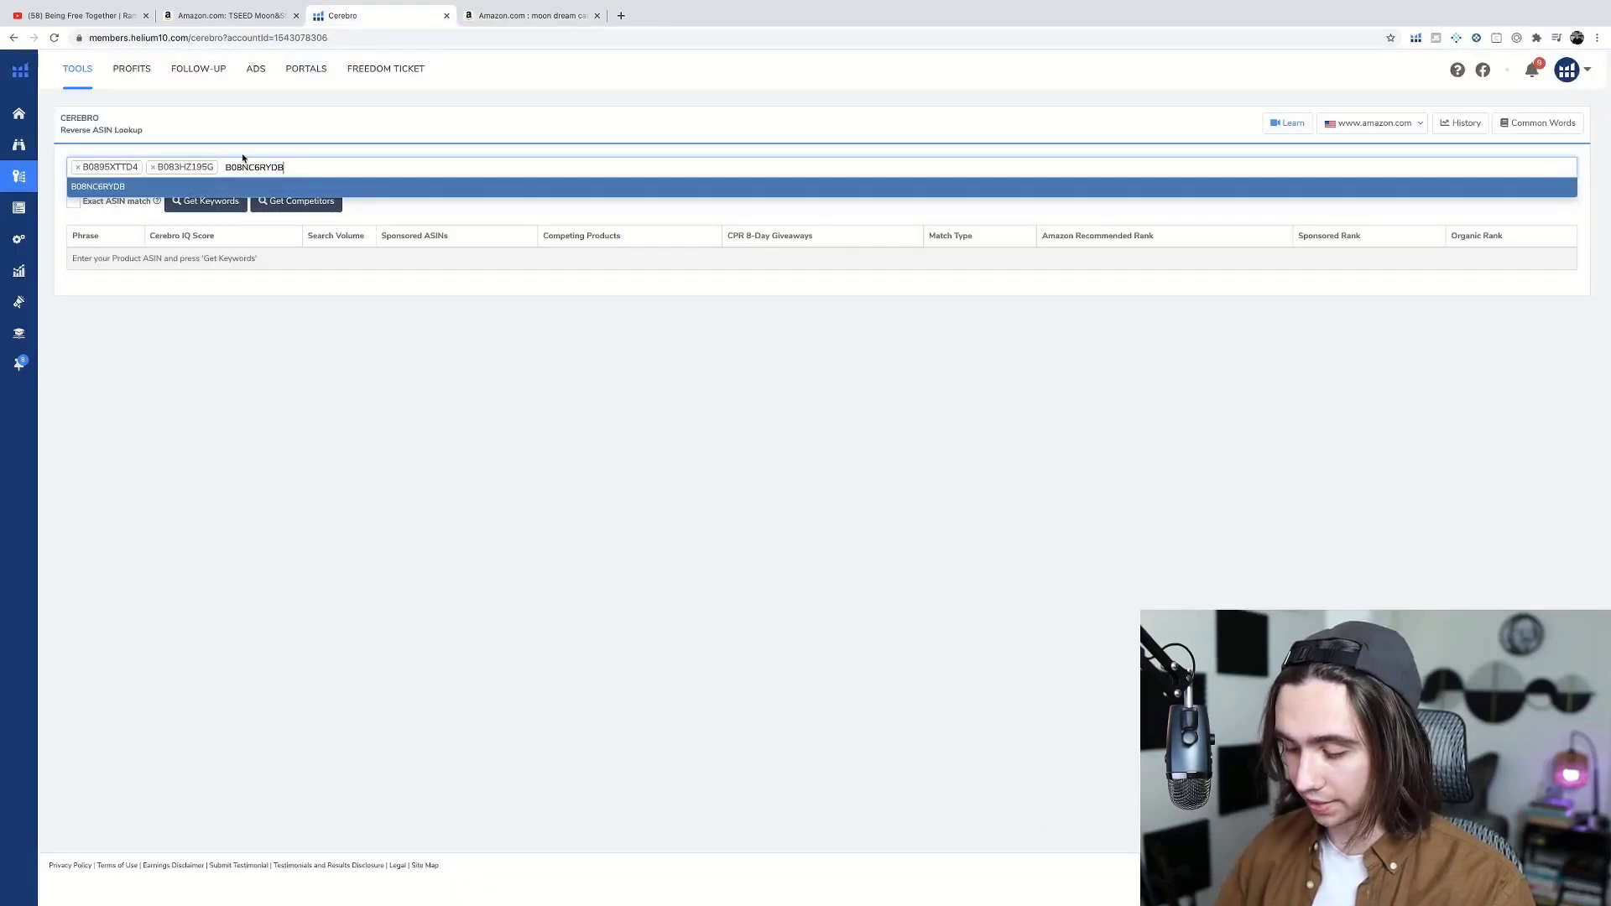
pyautogui.press('Return')
# - Add the macrame wall hanging's ASIN, B0897DDK7B, from Xray to Cerebro and retrieve the keywords for all four products
pyautogui.click(512, 21)
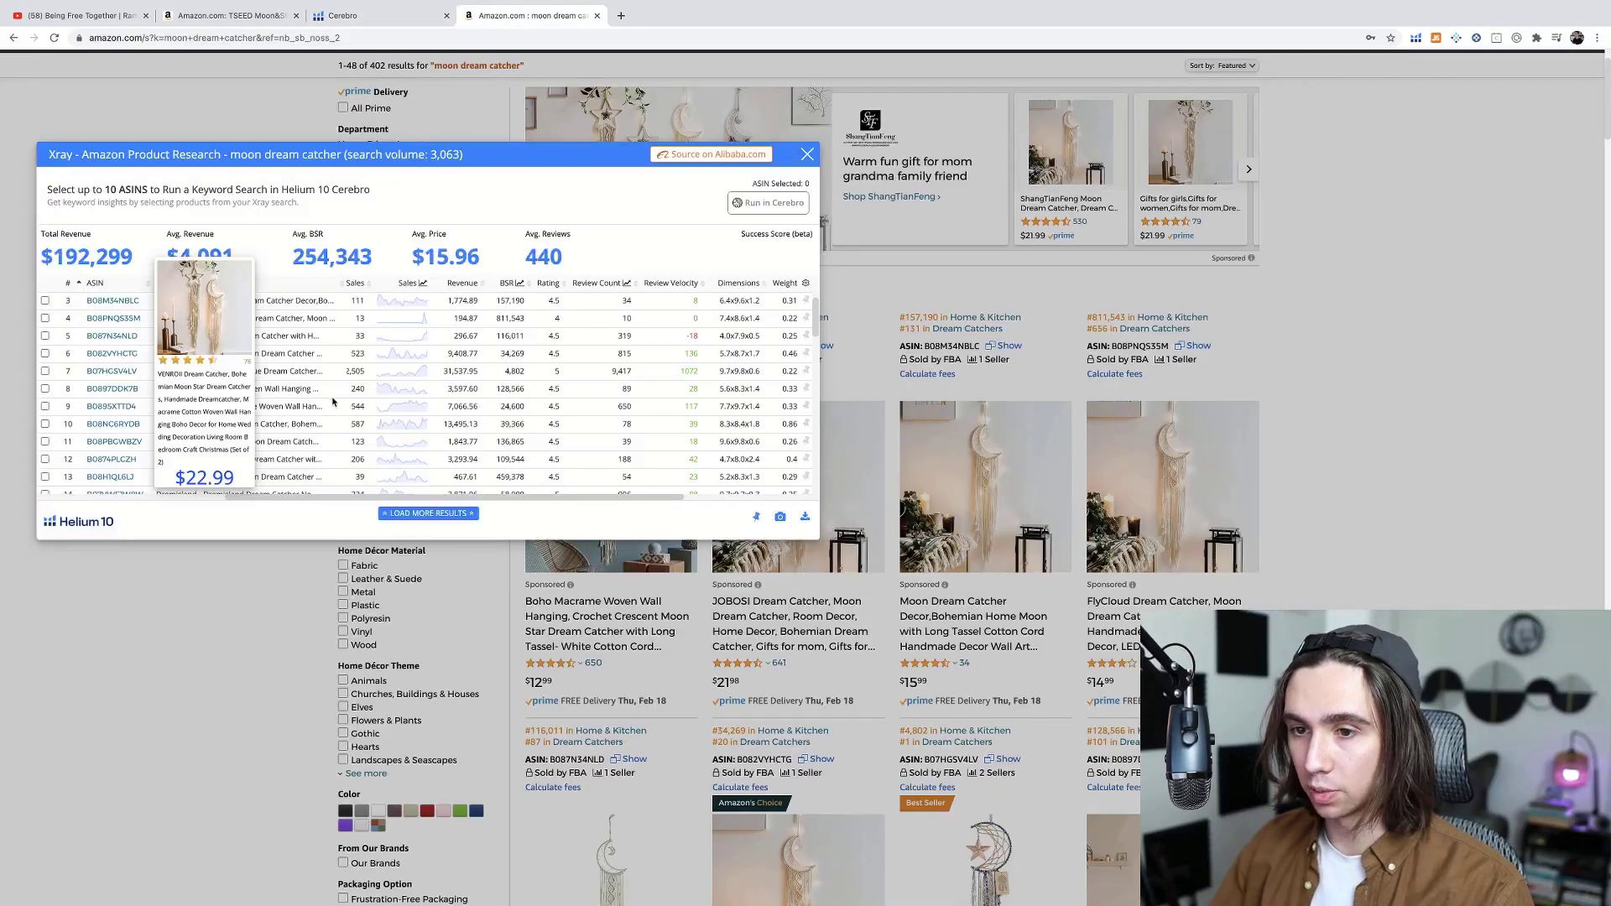
pyautogui.scroll(-3, 389, 371)
pyautogui.scroll(-1, 389, 372)
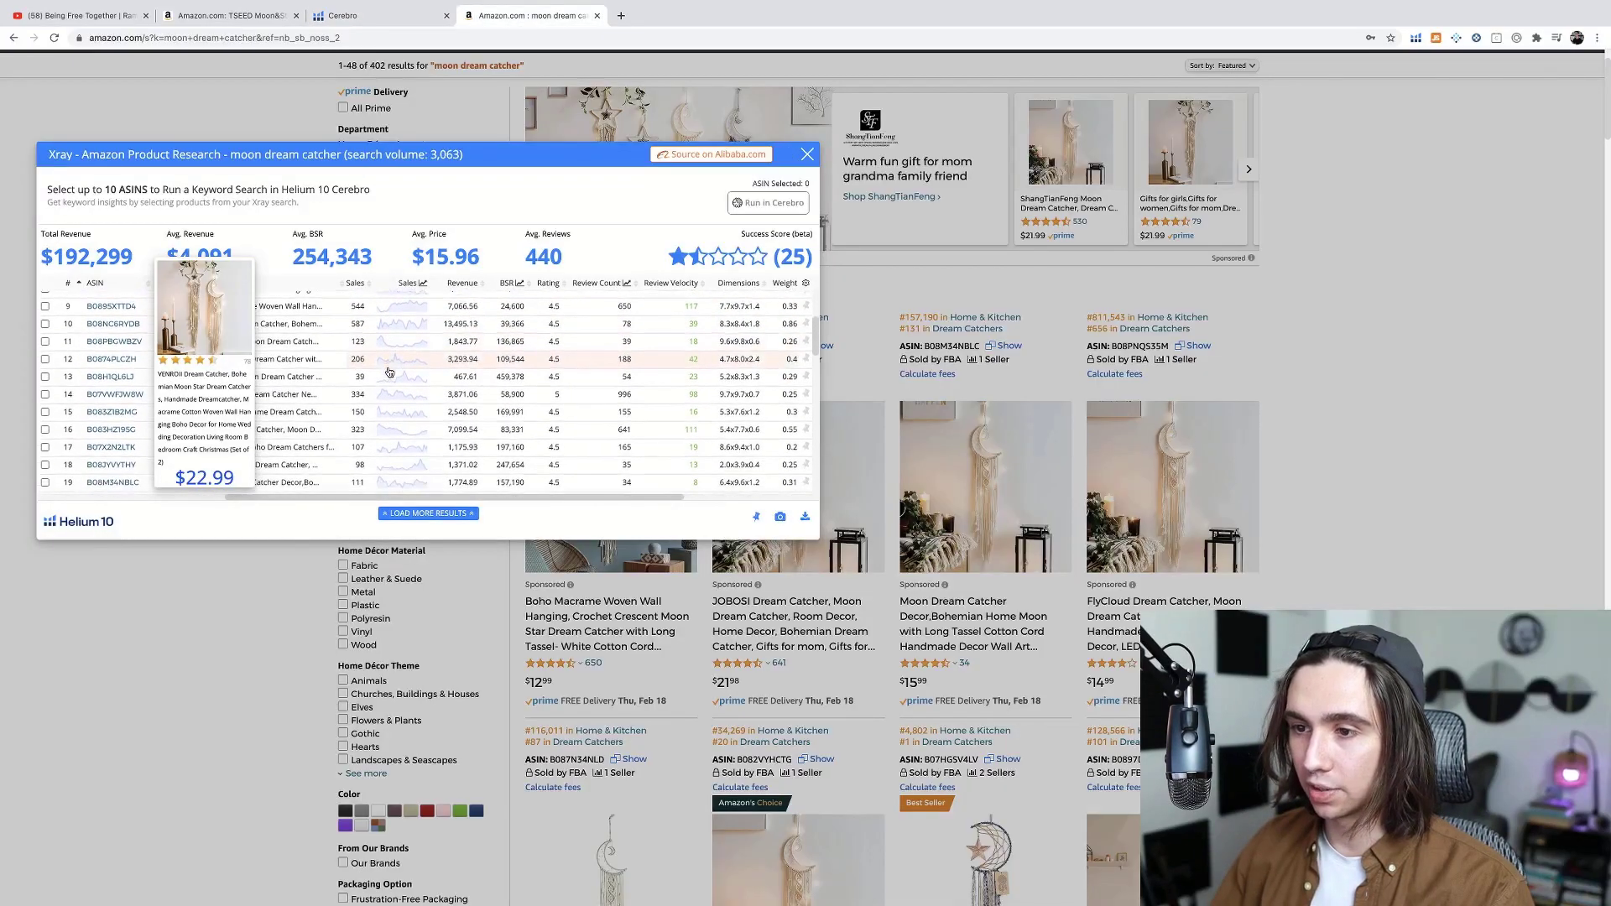
pyautogui.scroll(3, 398, 419)
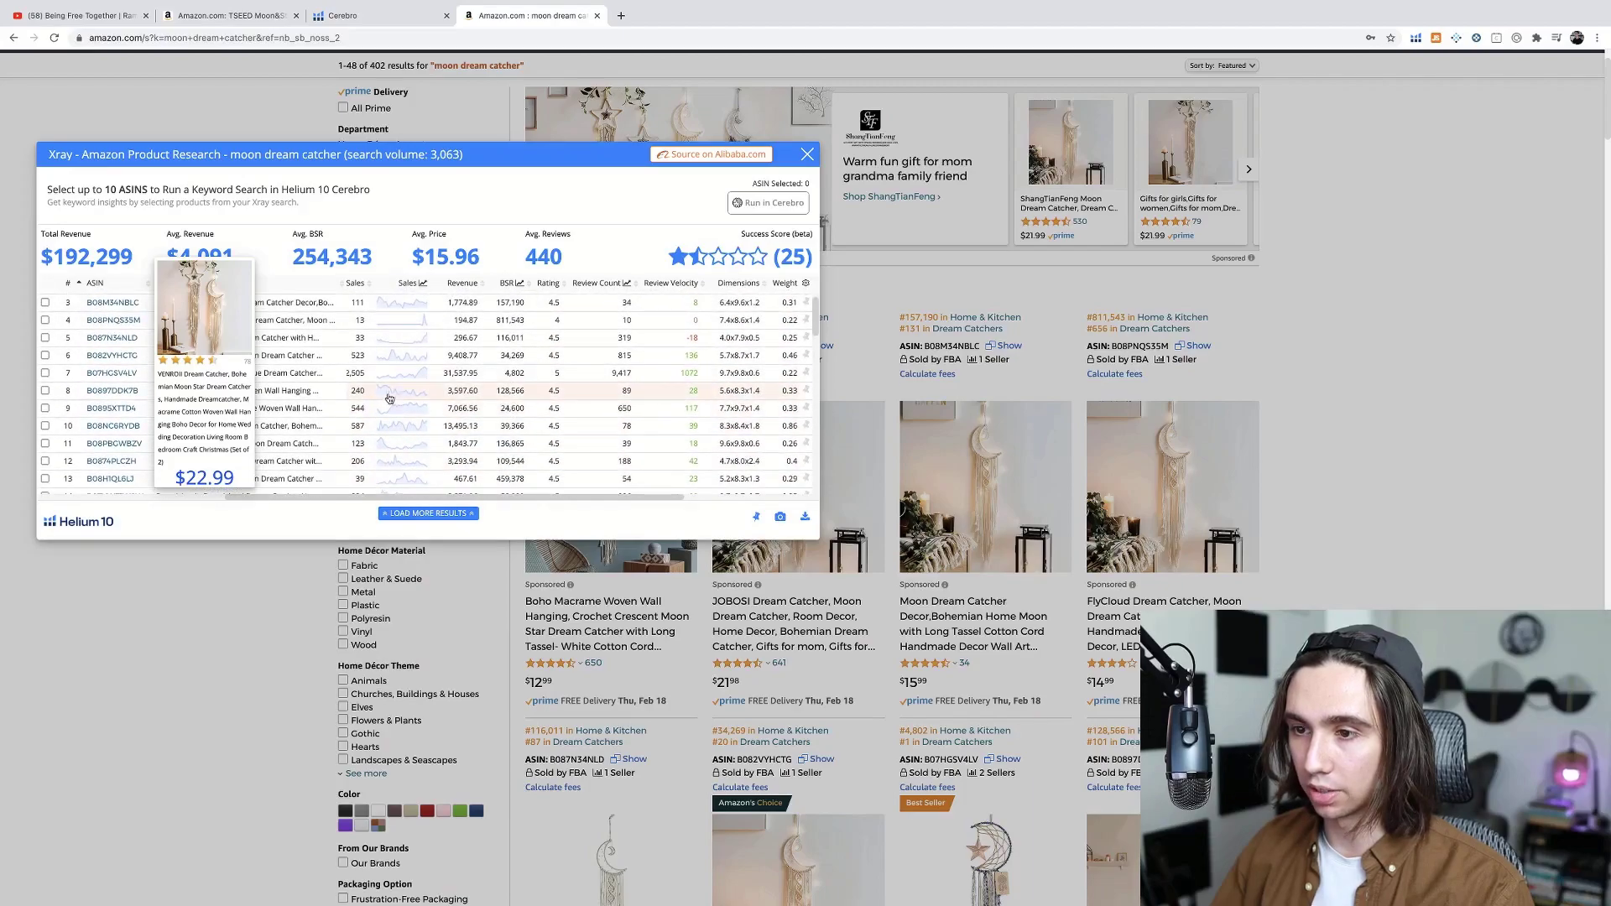
pyautogui.rightClick(101, 392)
pyautogui.click(122, 479)
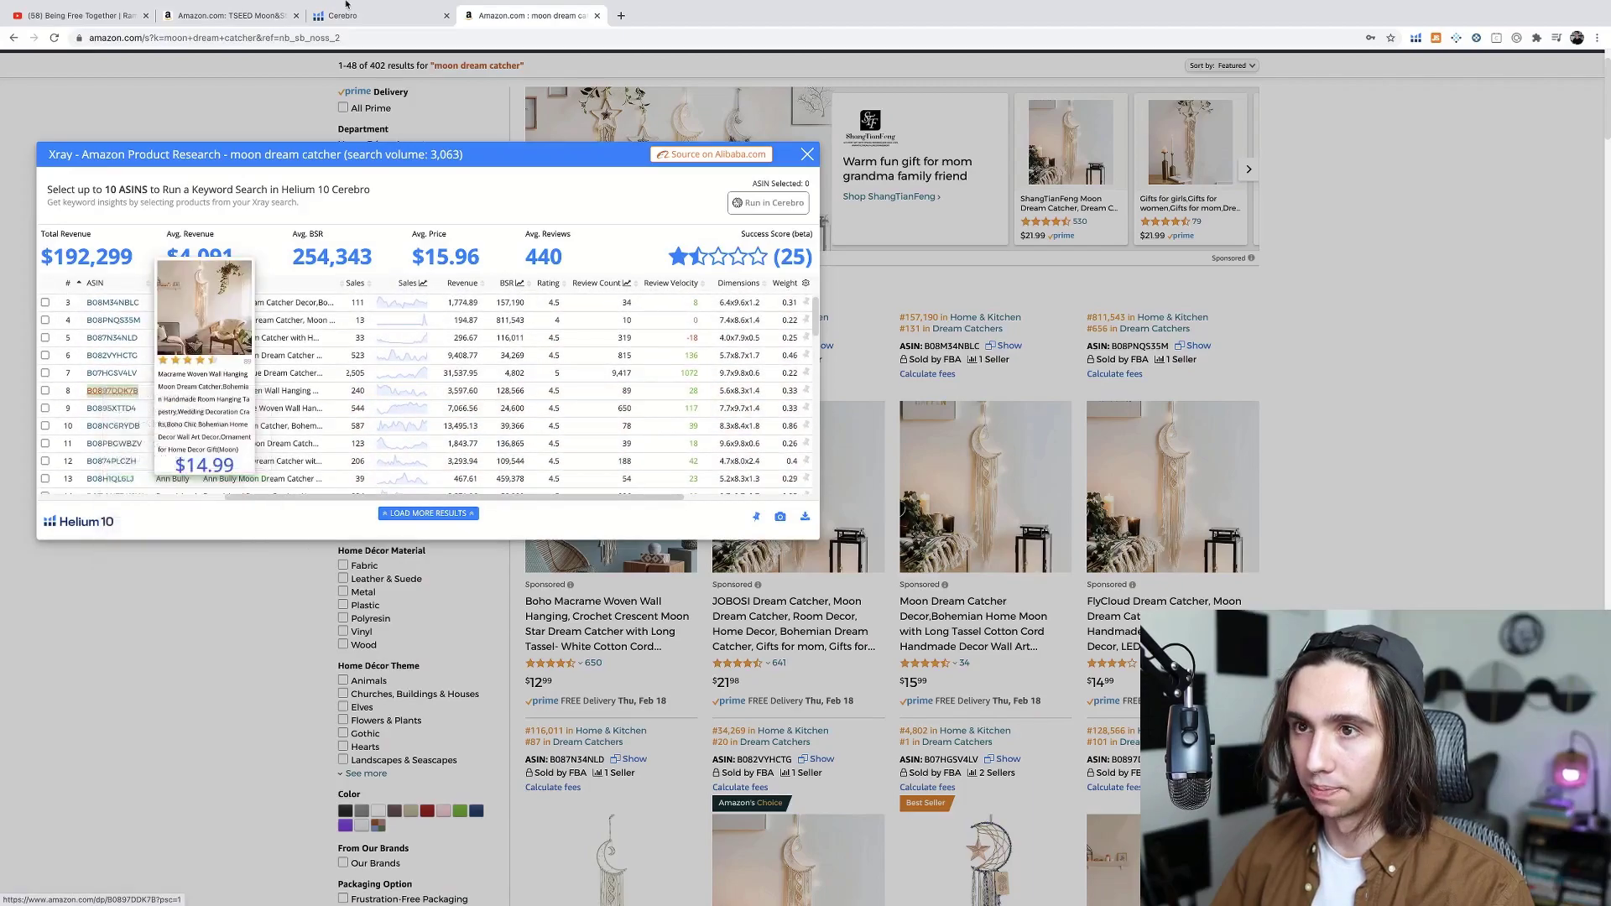
pyautogui.click(342, 16)
pyautogui.press('super+v')
pyautogui.press('Return')
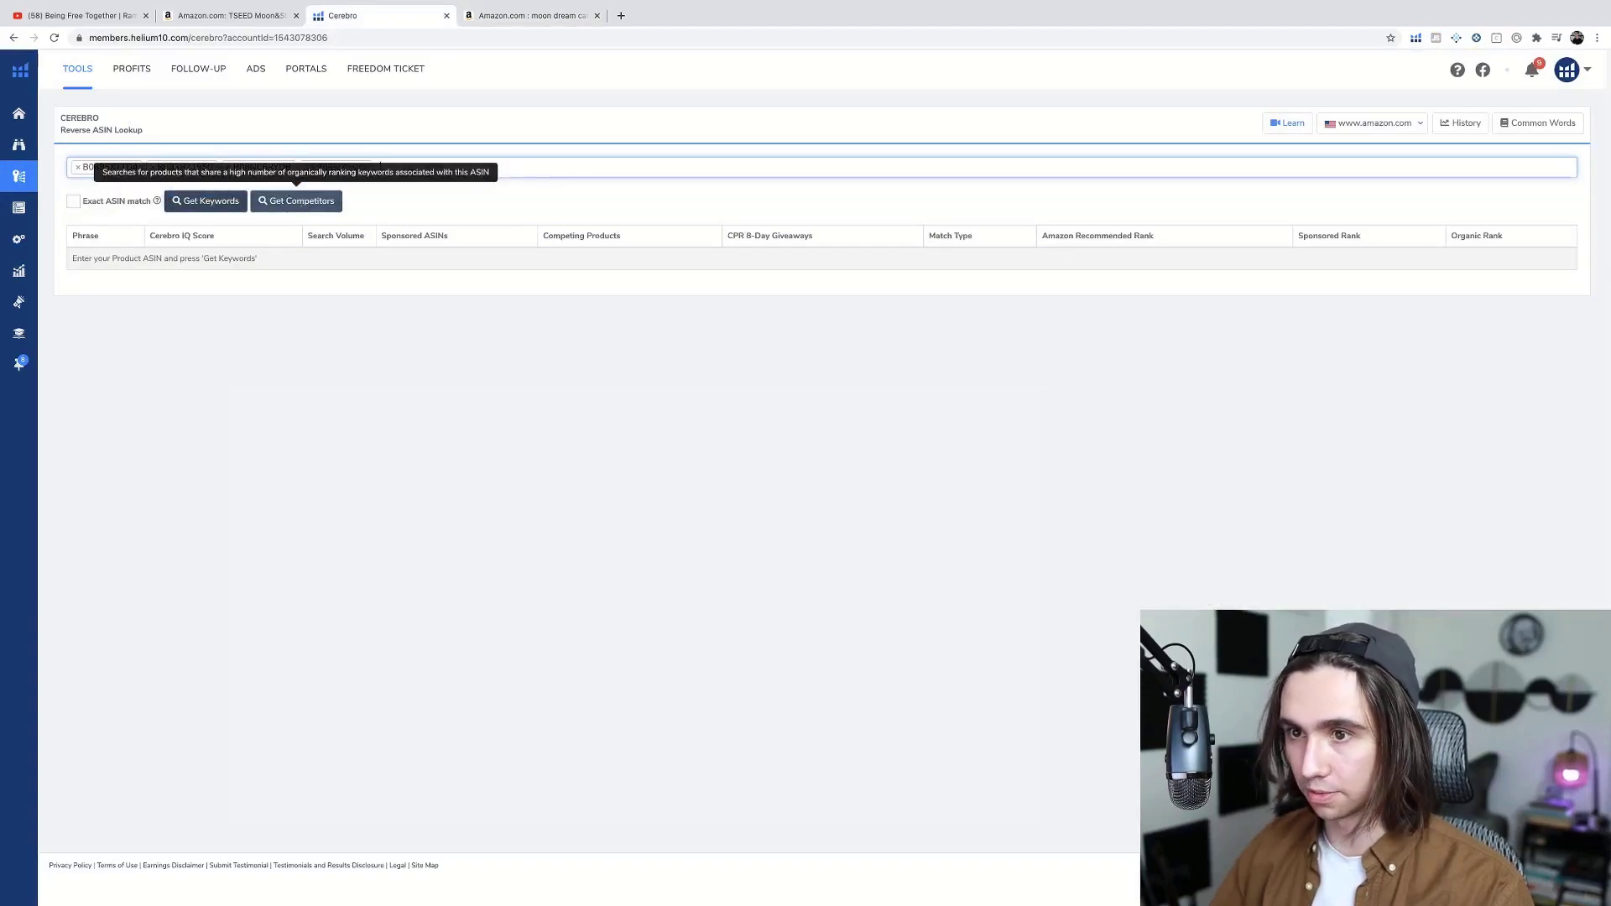
pyautogui.click(216, 204)
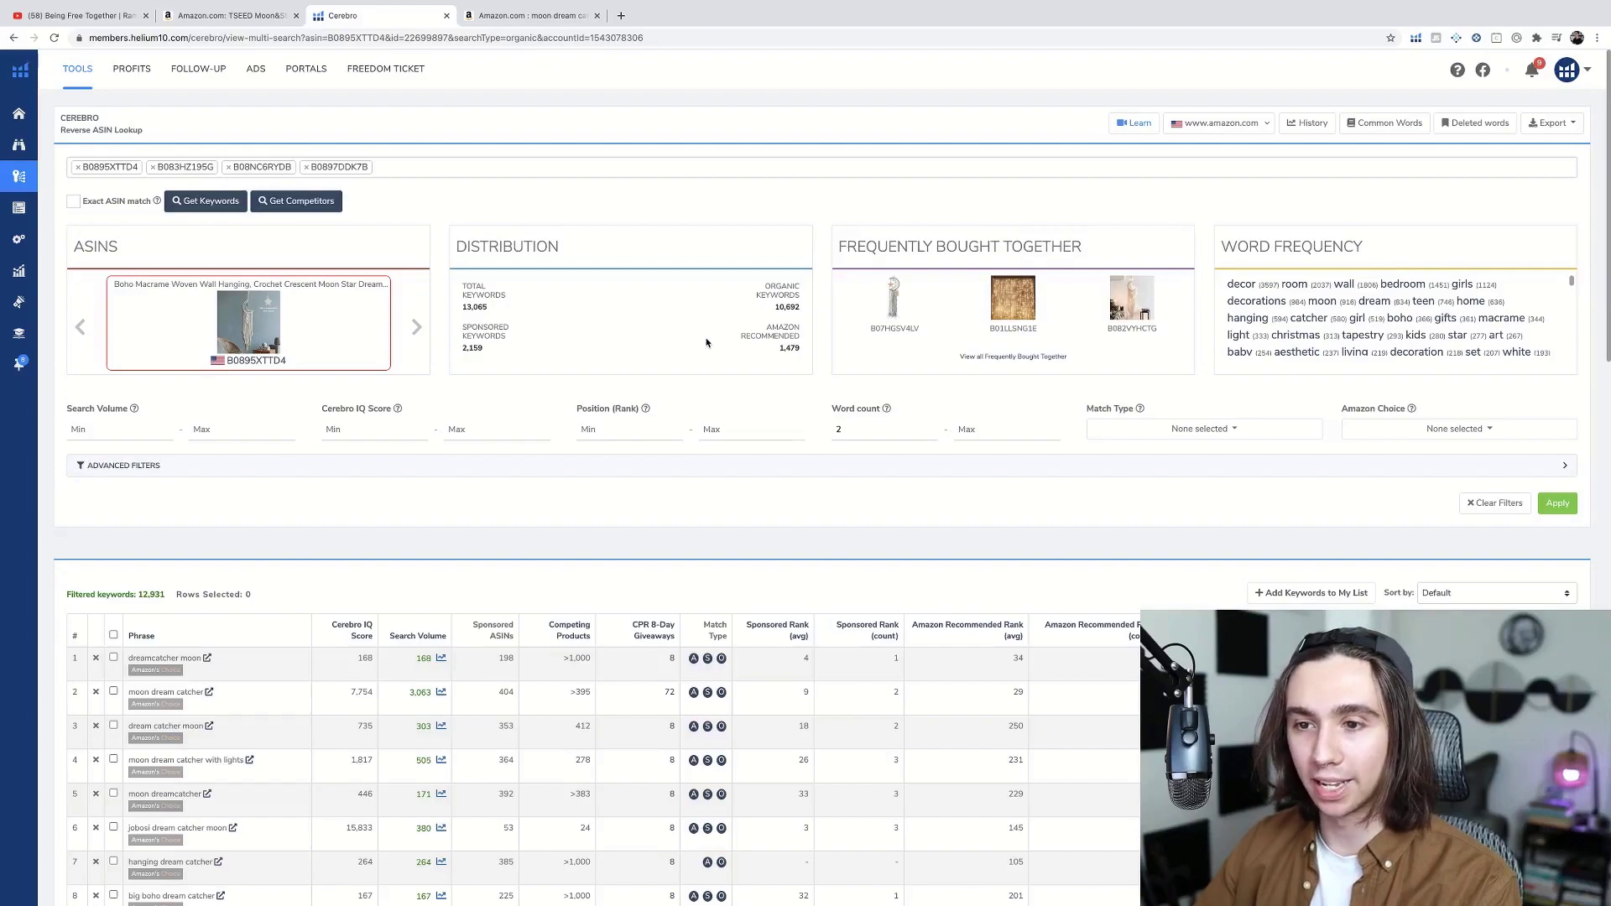
pyautogui.moveTo(704, 342)
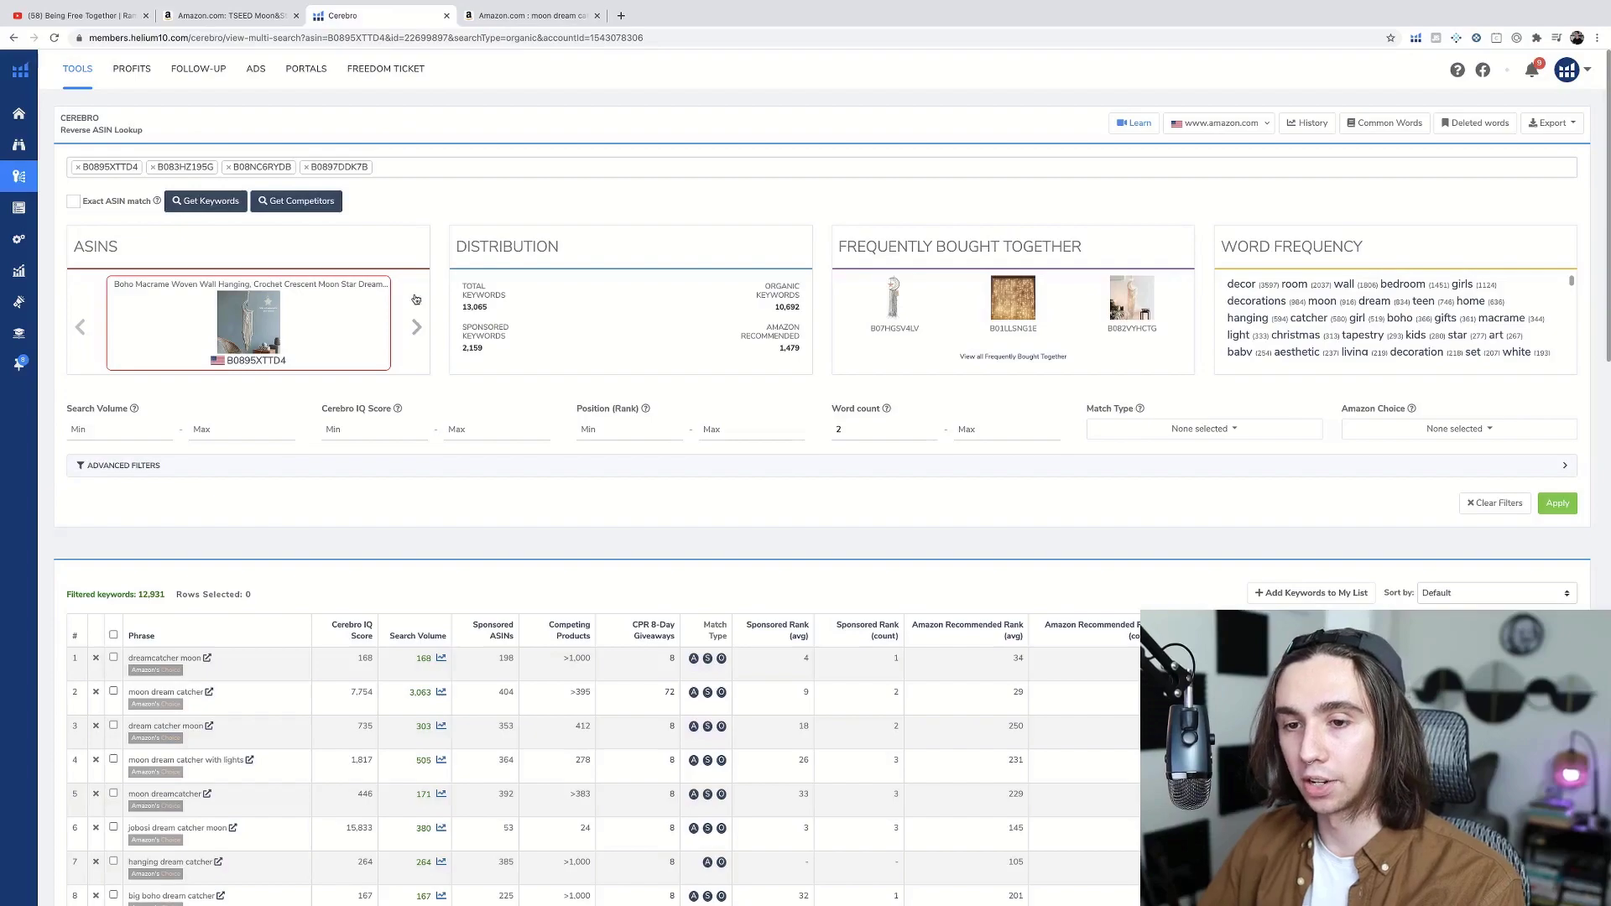
# - Expand Cerebro's advanced filters and limit the match type to Organic
pyautogui.scroll(-2, 490, 528)
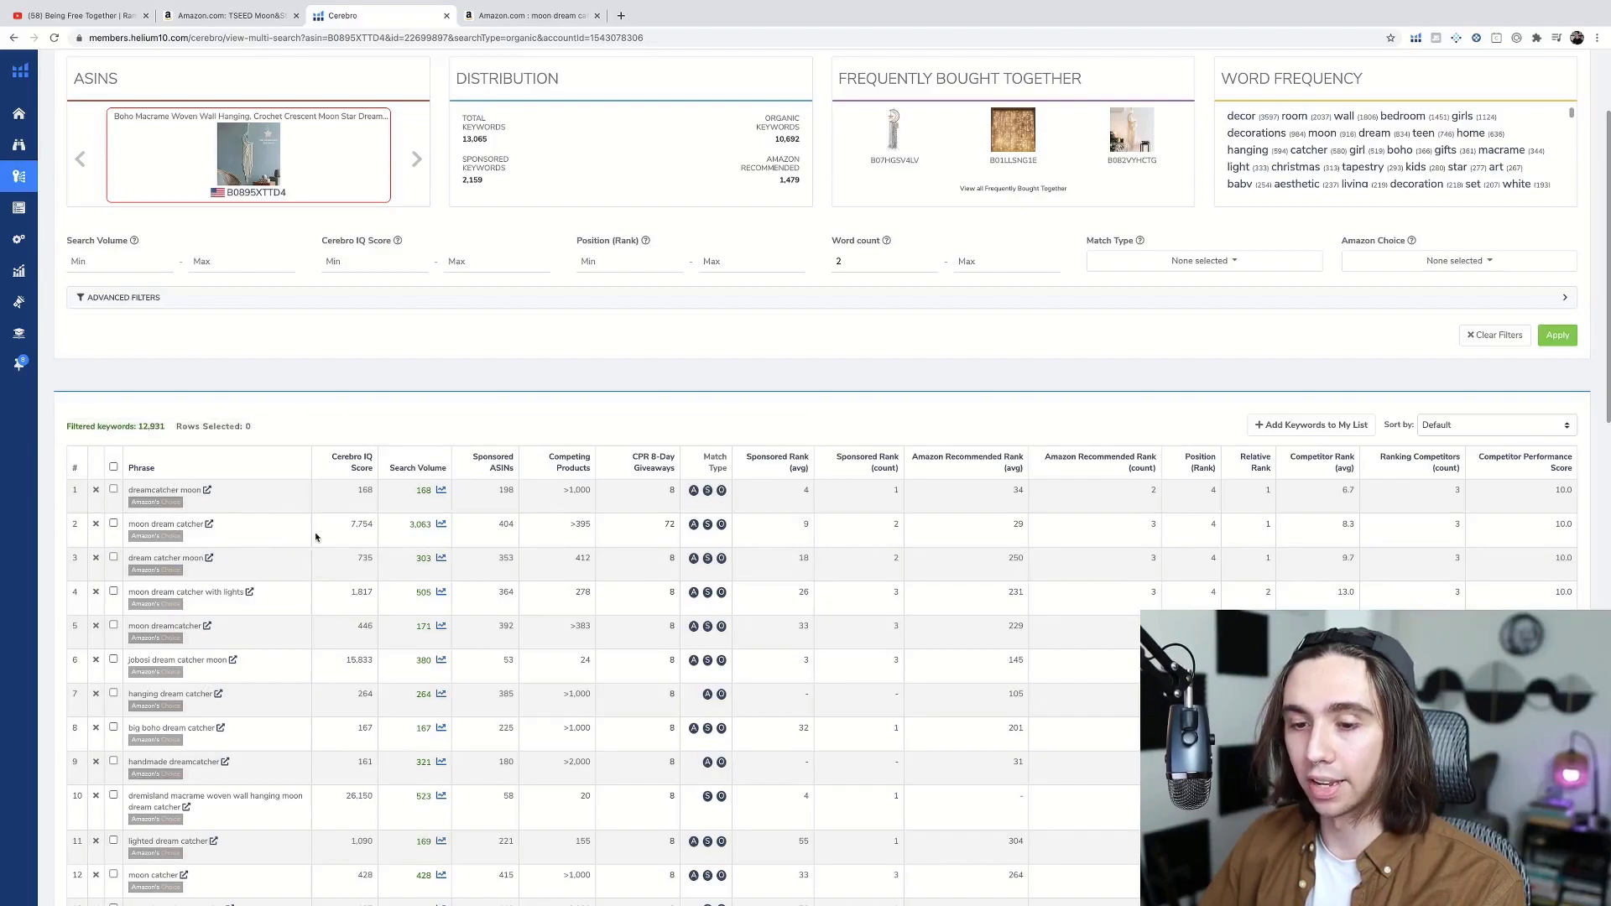
pyautogui.scroll(3, 183, 143)
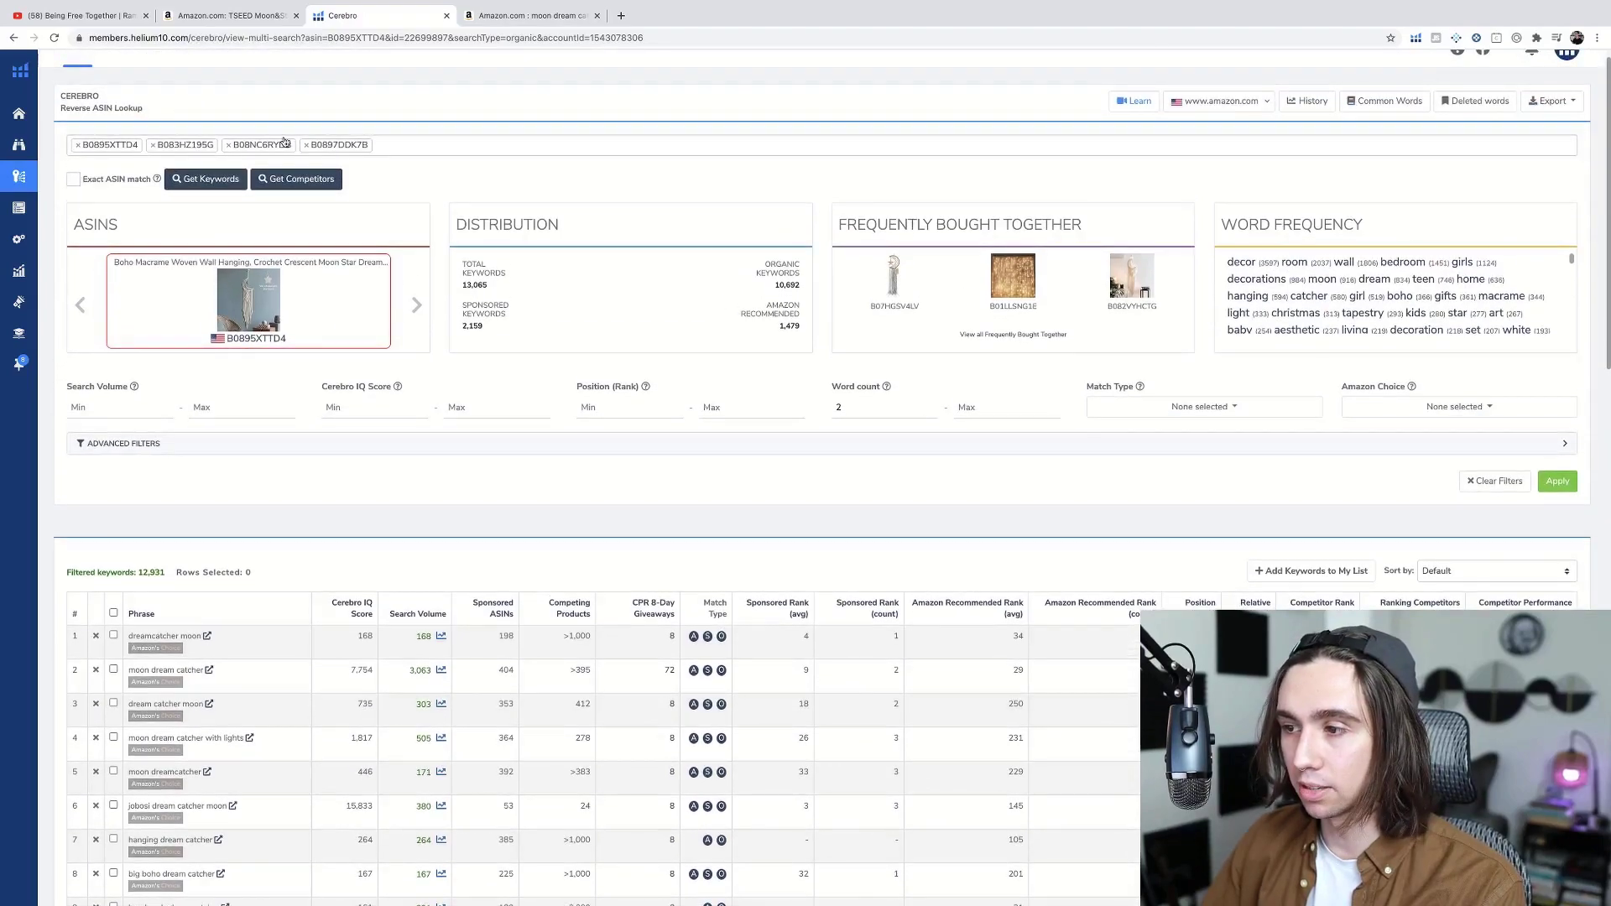
pyautogui.click(876, 450)
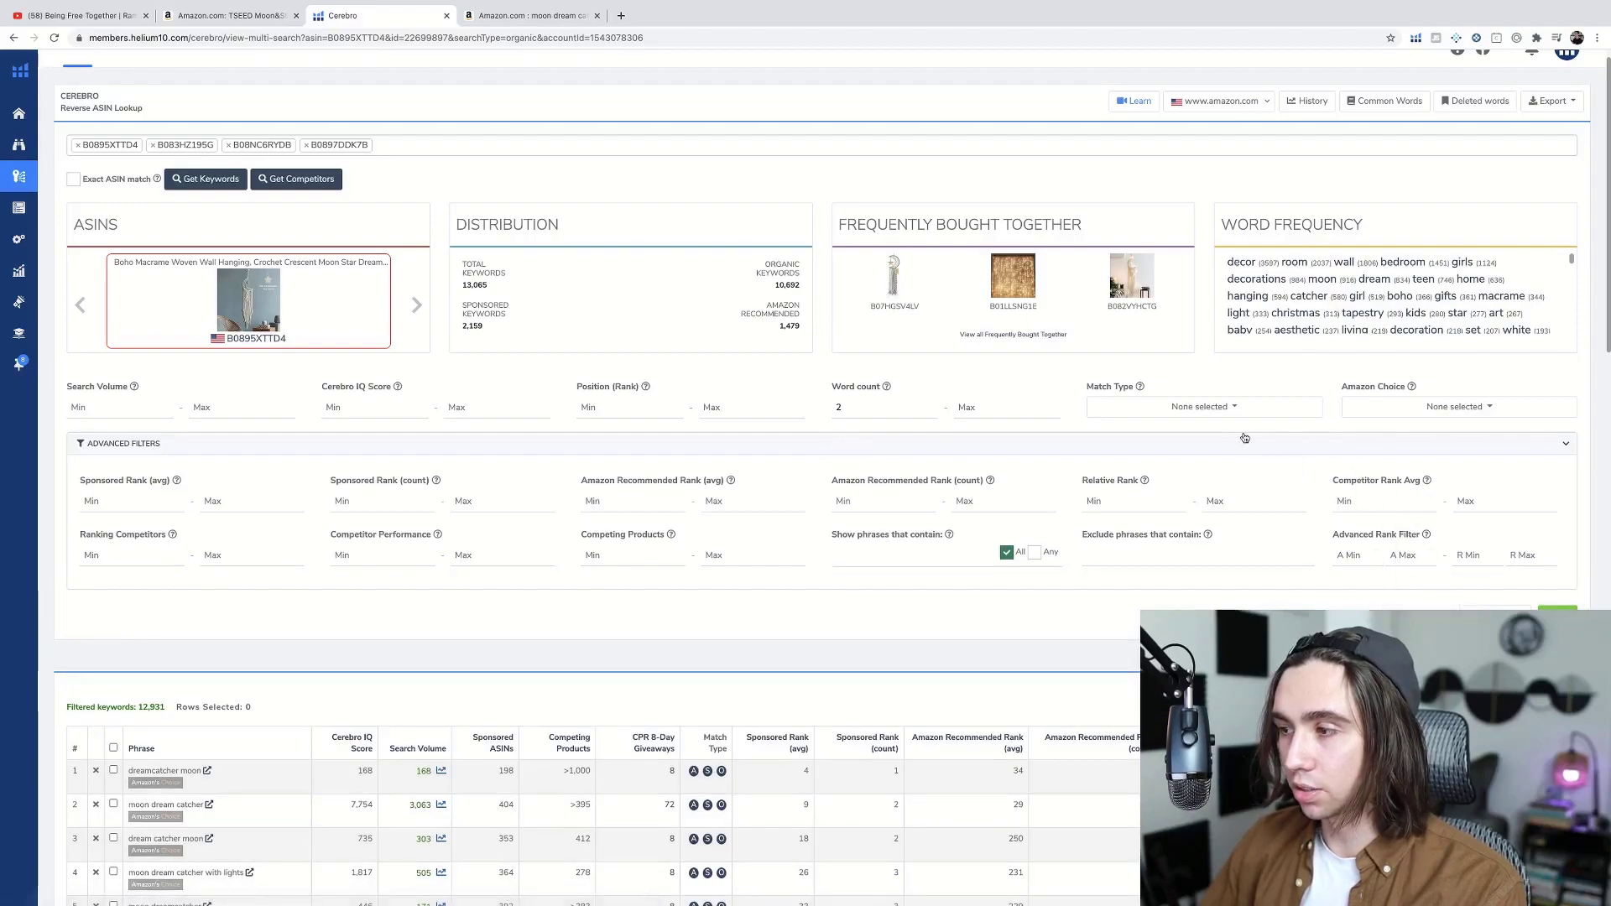
pyautogui.click(1204, 408)
pyautogui.click(1171, 433)
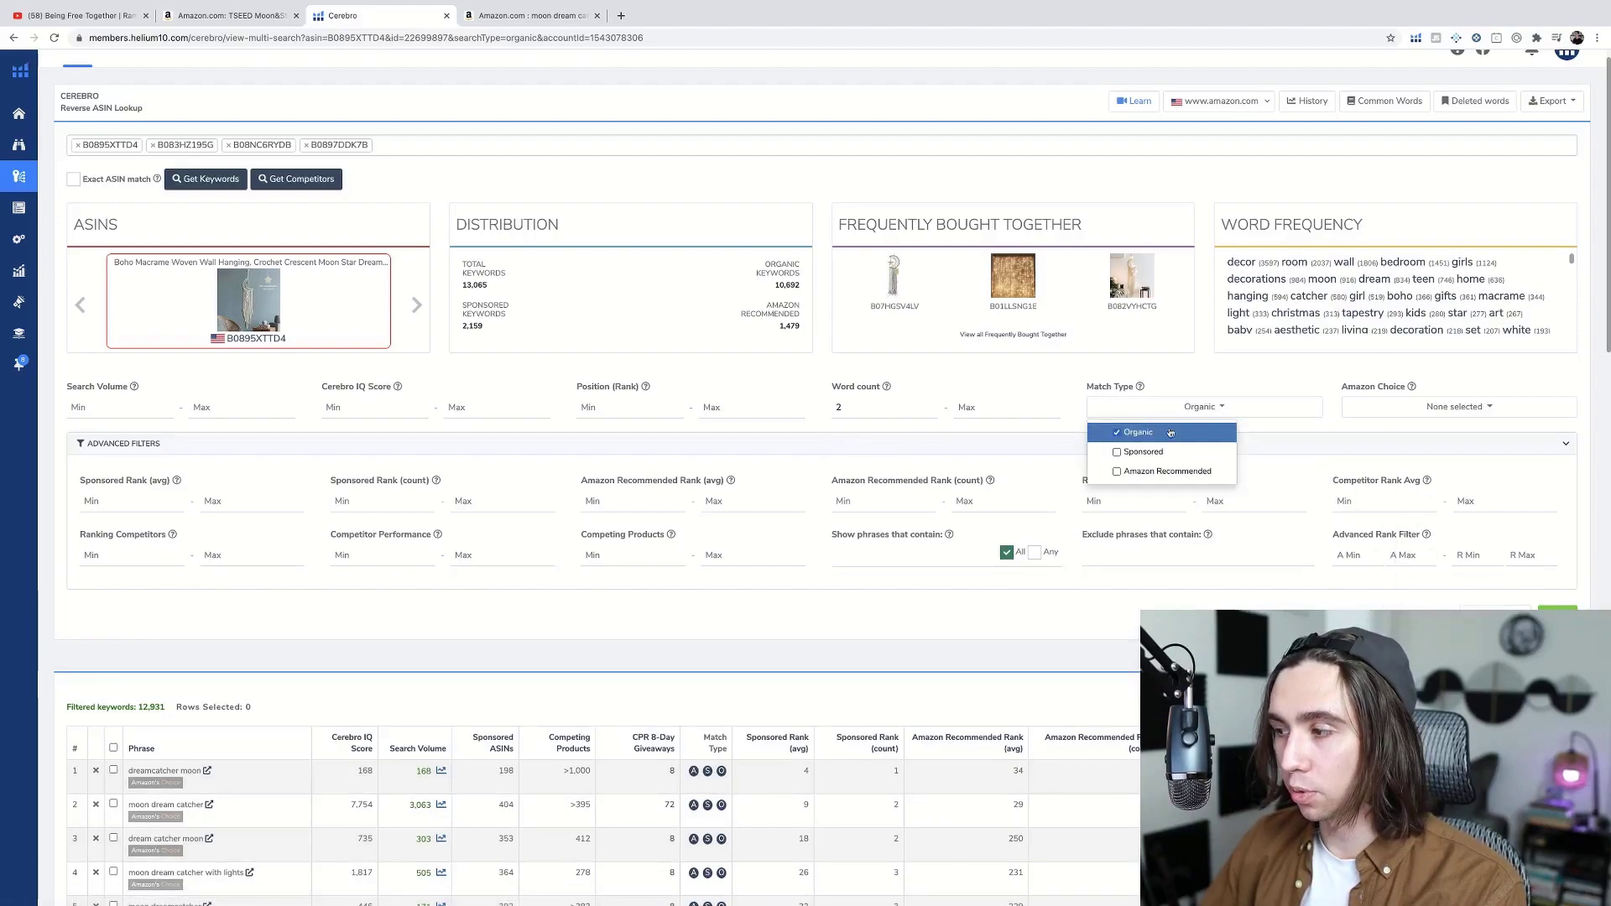
# - Apply an advanced rank filter with A Min 3 and R Min 10 to the keywords
pyautogui.click(1361, 556)
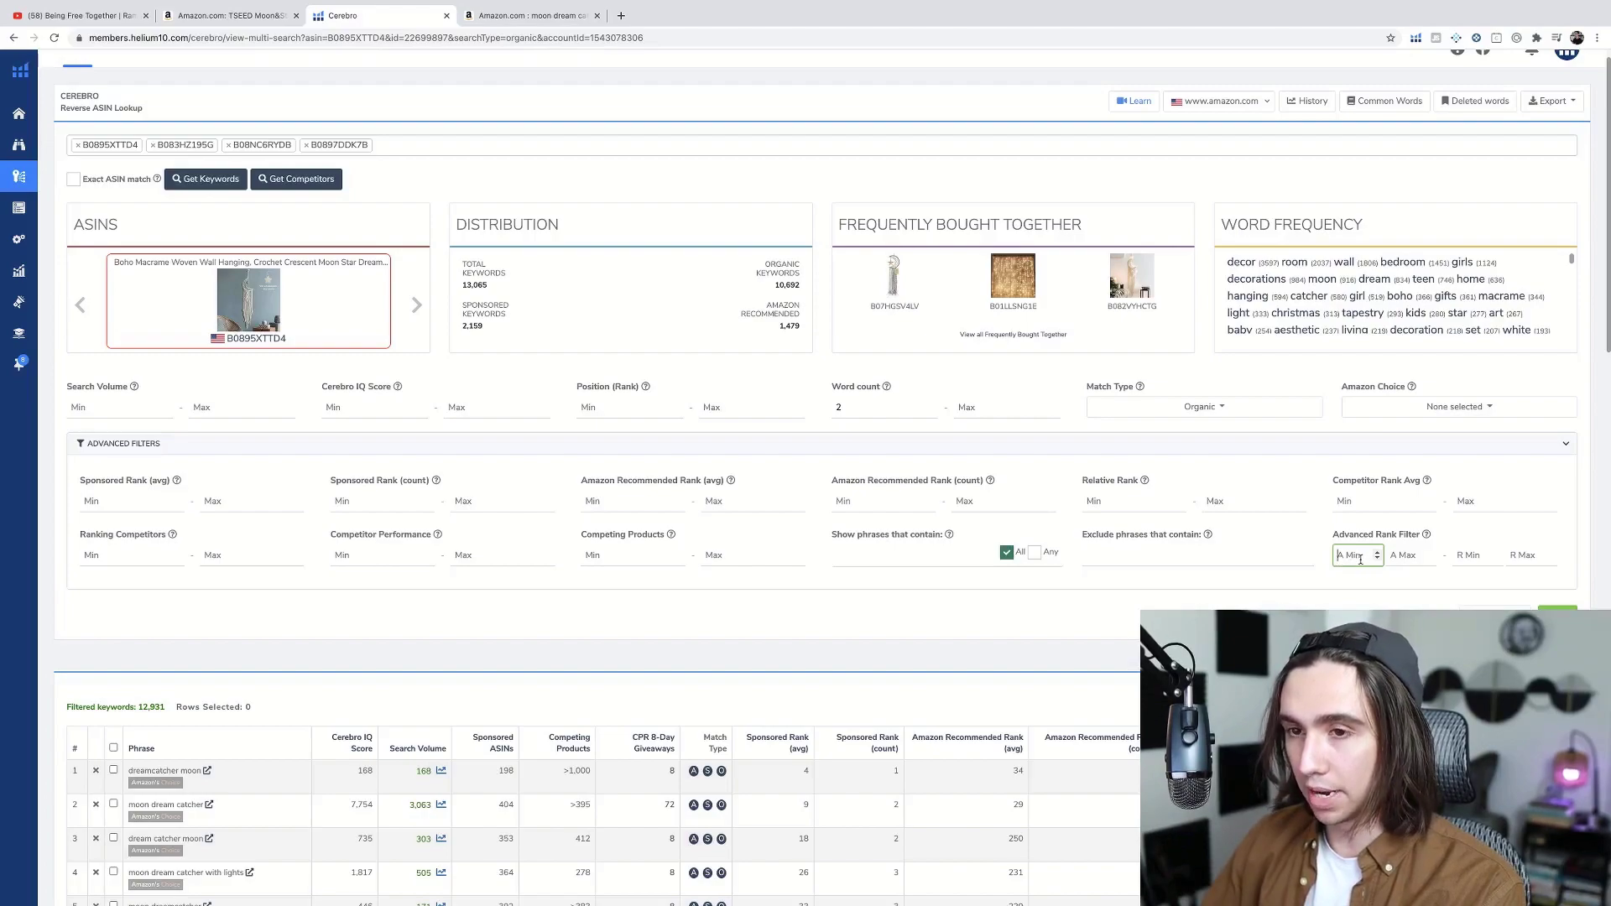
pyautogui.write('3')
pyautogui.click(1477, 558)
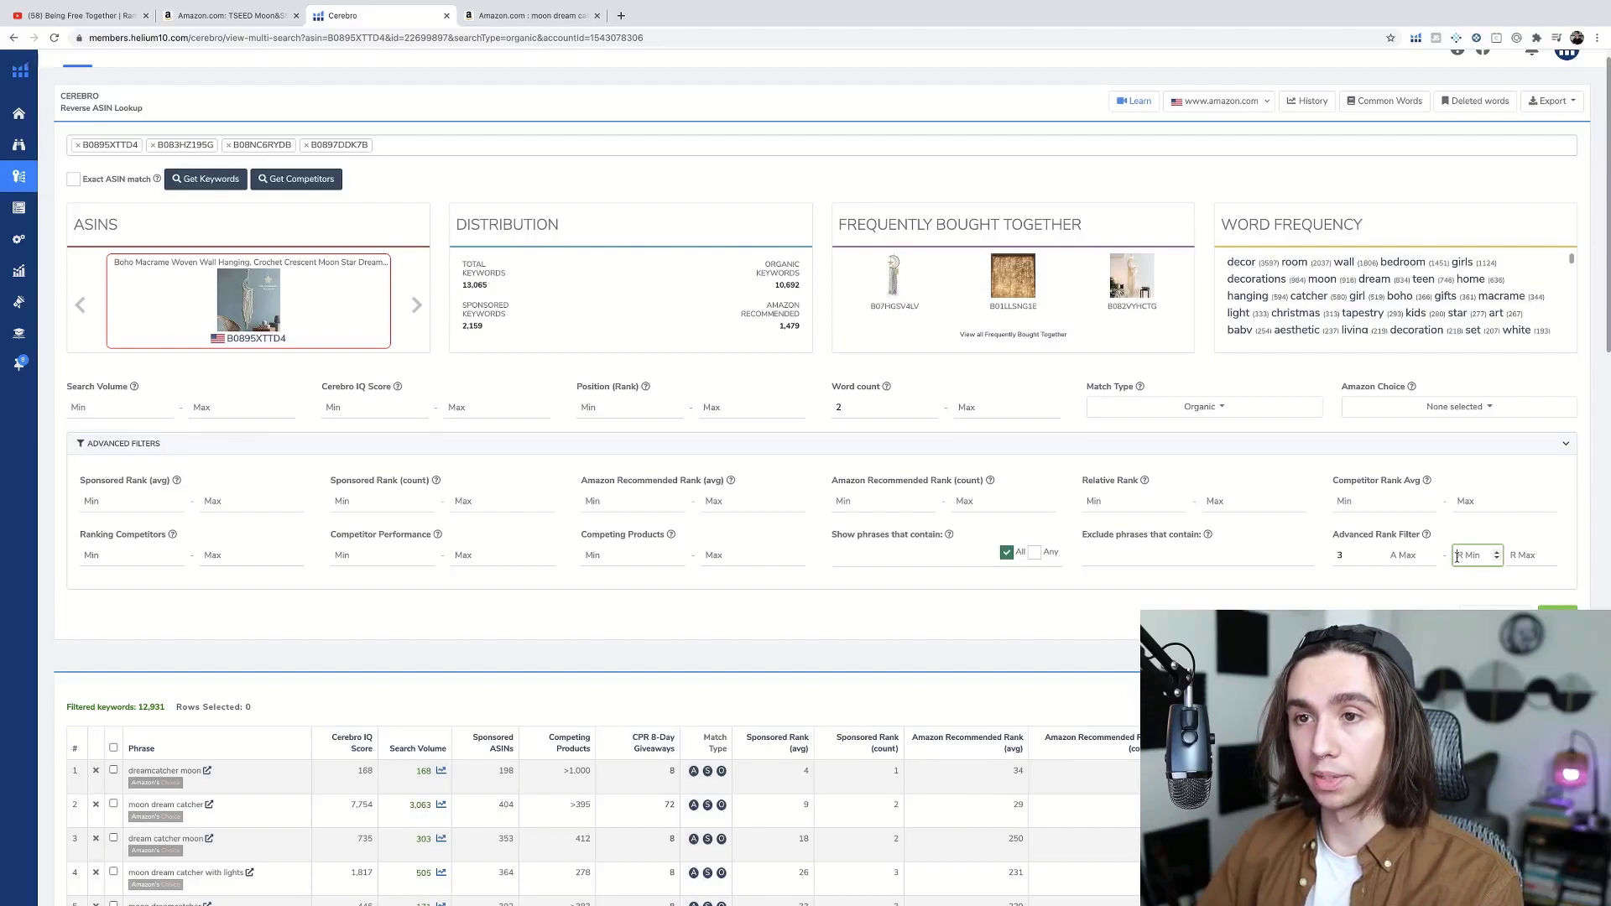
pyautogui.write('15')
pyautogui.click(1558, 608)
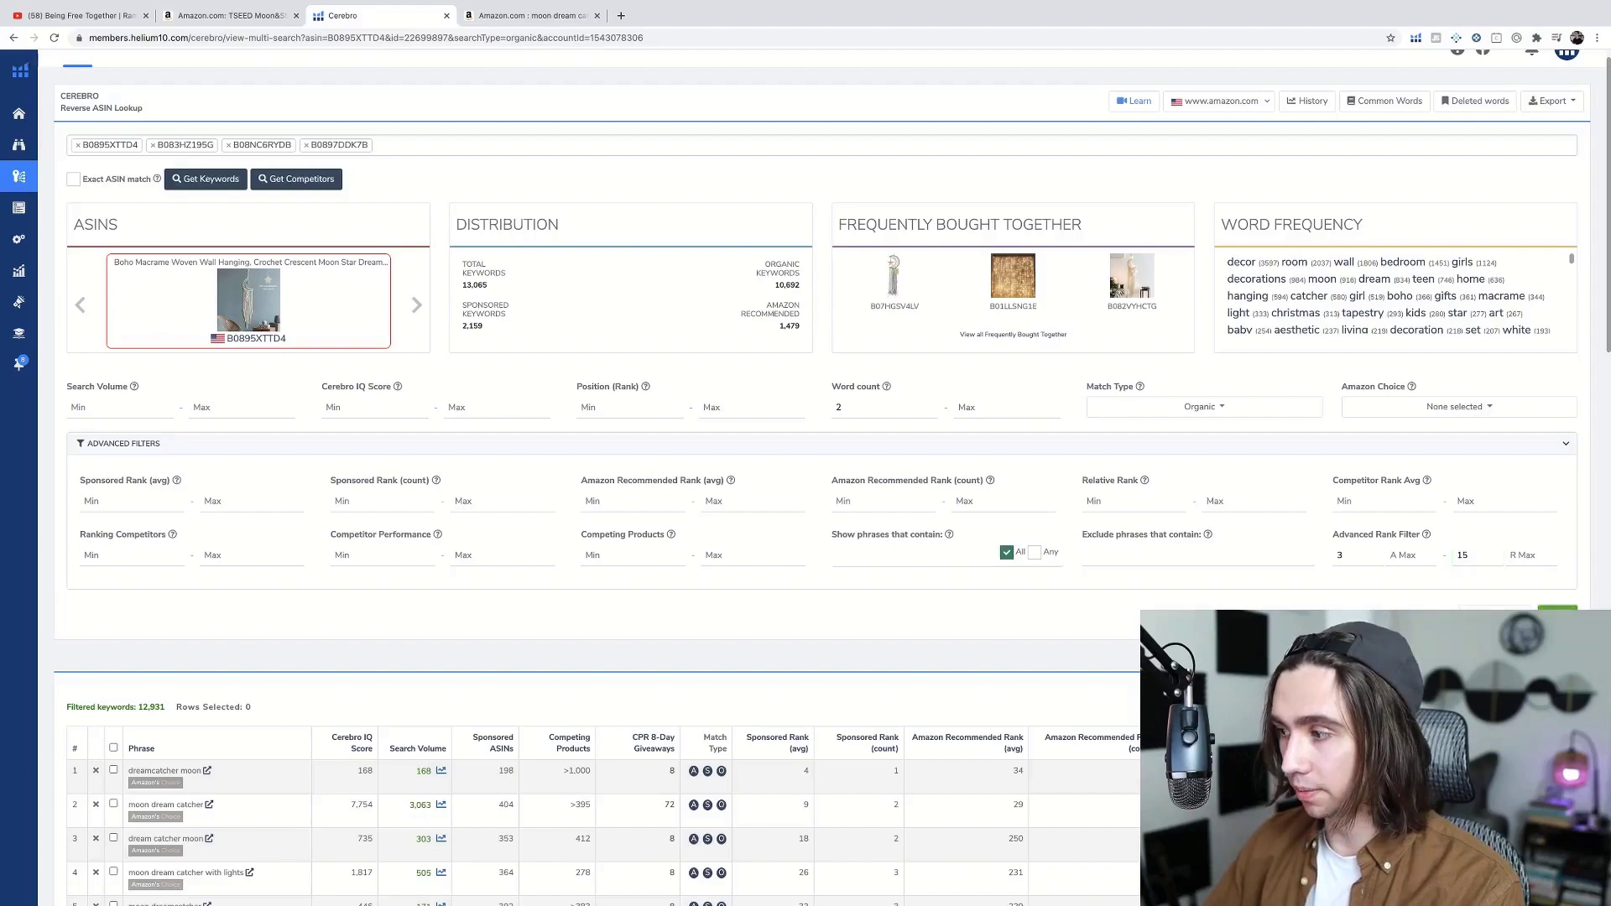
pyautogui.click(1456, 555)
pyautogui.press('BackSpace')
pyautogui.write('0')
pyautogui.press('Return')
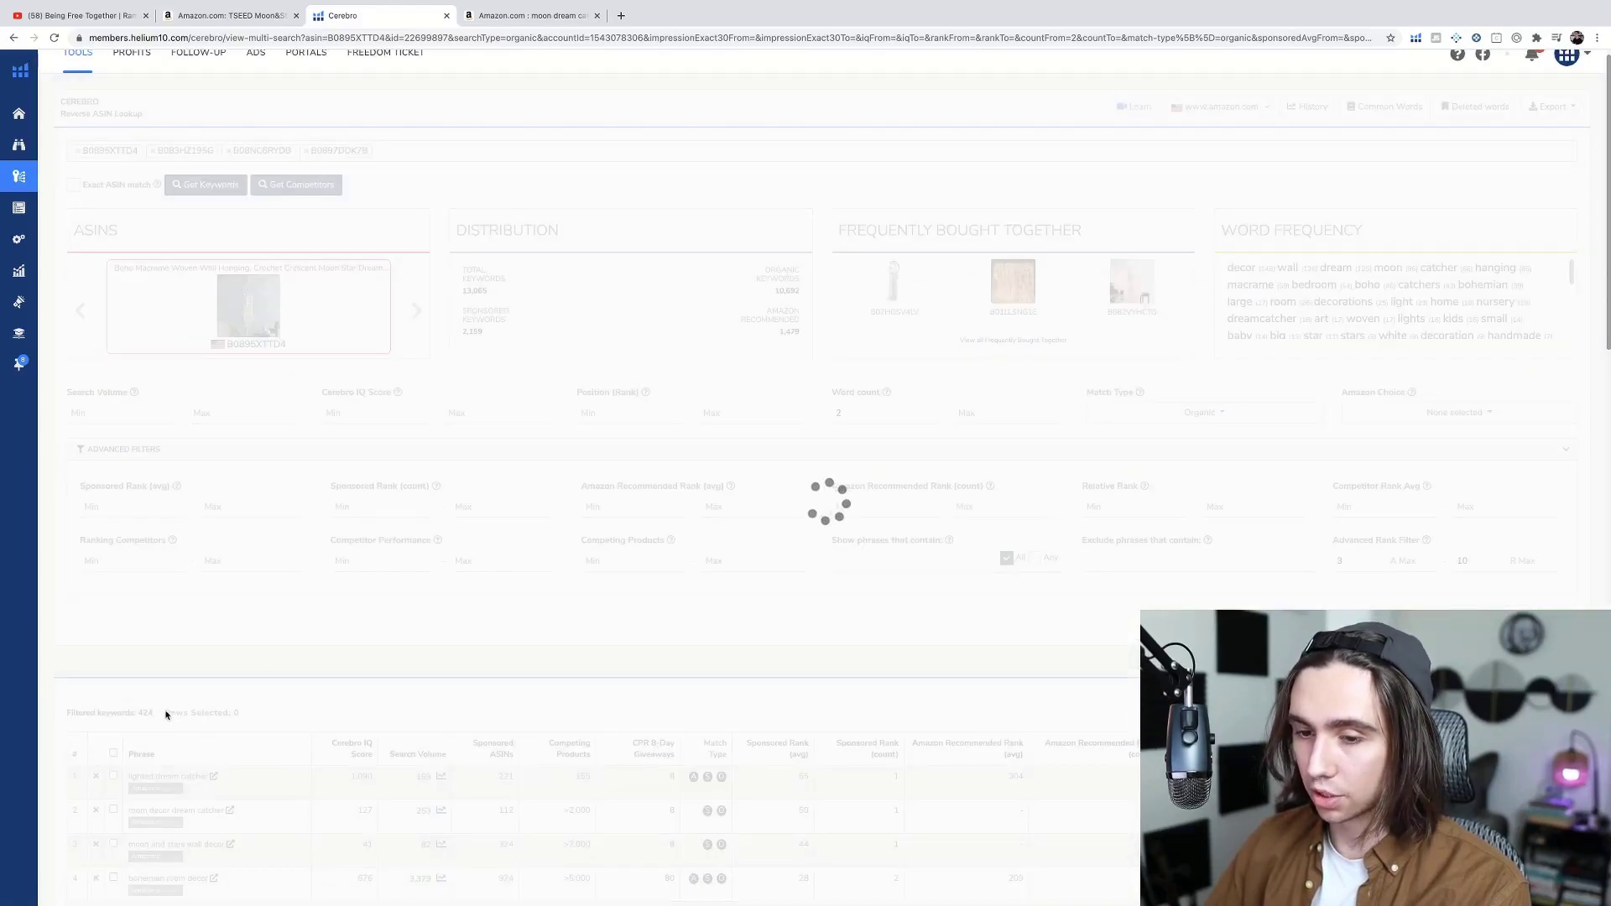
# - Change the advanced rank filter to R Max 10 without an R Min and check the filtered keywords
pyautogui.click(1523, 560)
pyautogui.write('10')
pyautogui.press('Return')
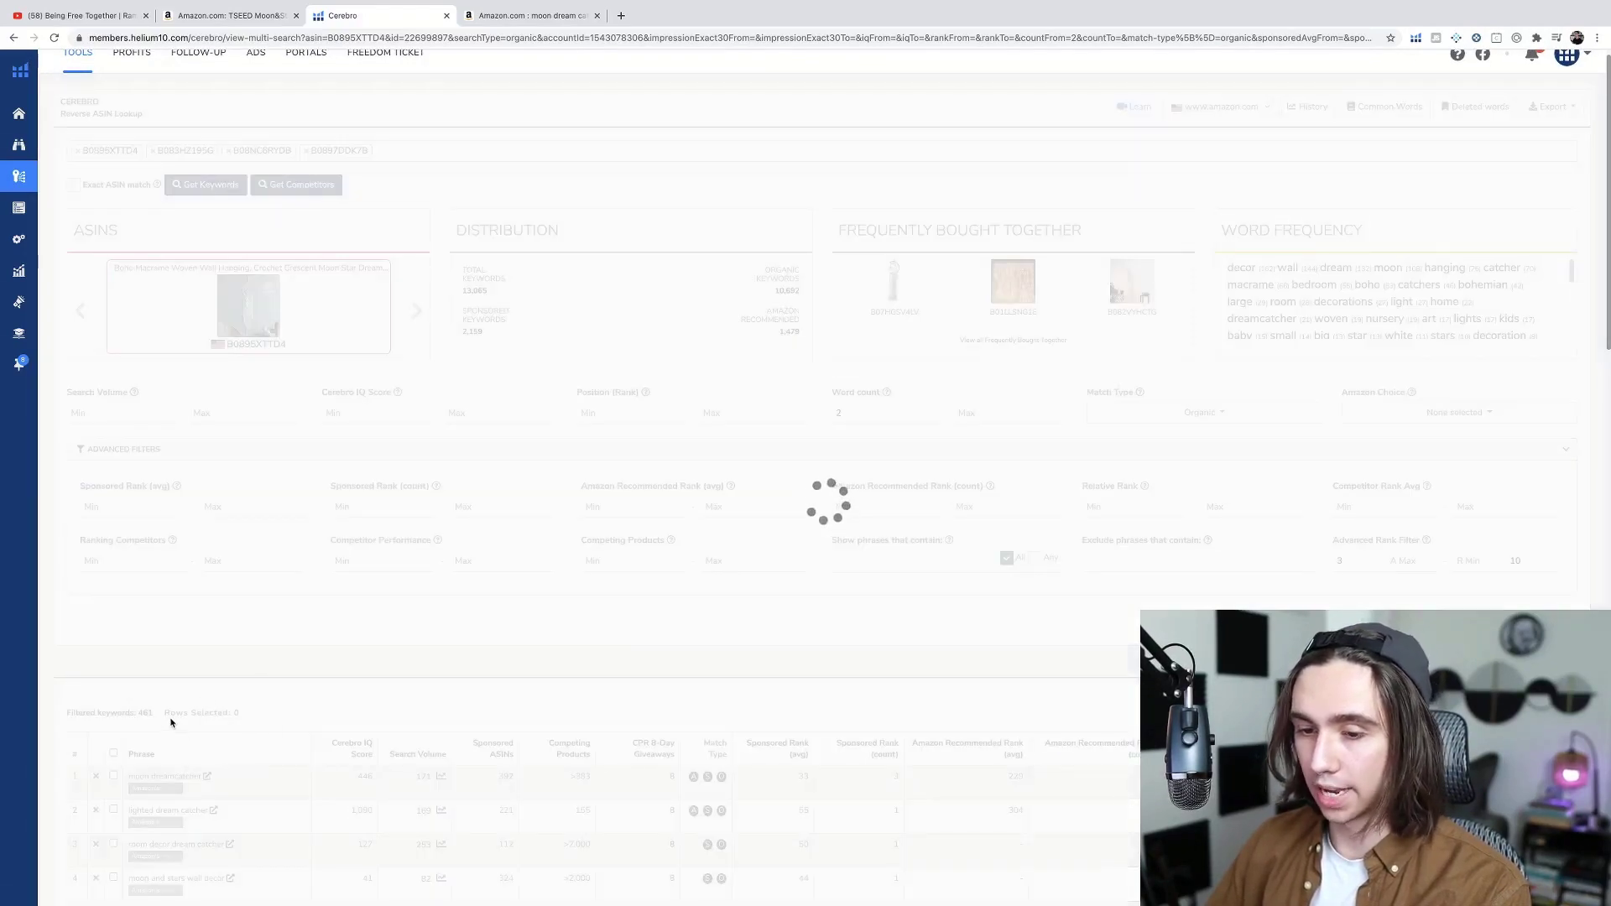
pyautogui.scroll(-2, 358, 684)
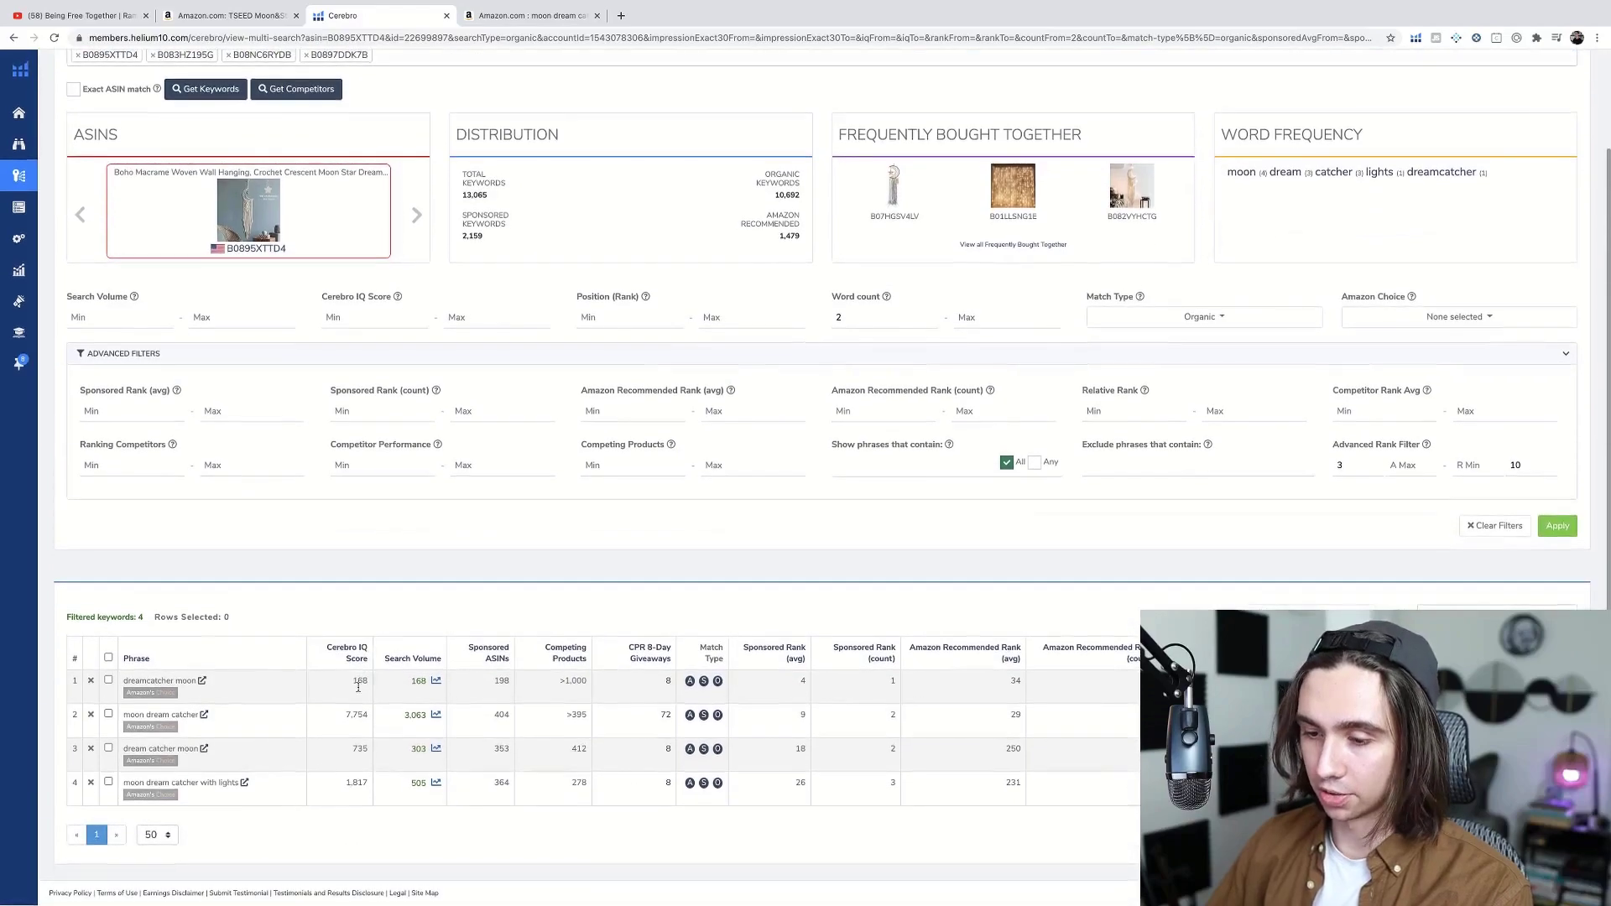
# - Raise the advanced rank filter's R Max to 15, apply it and review the filtered keywords
pyautogui.click(1526, 469)
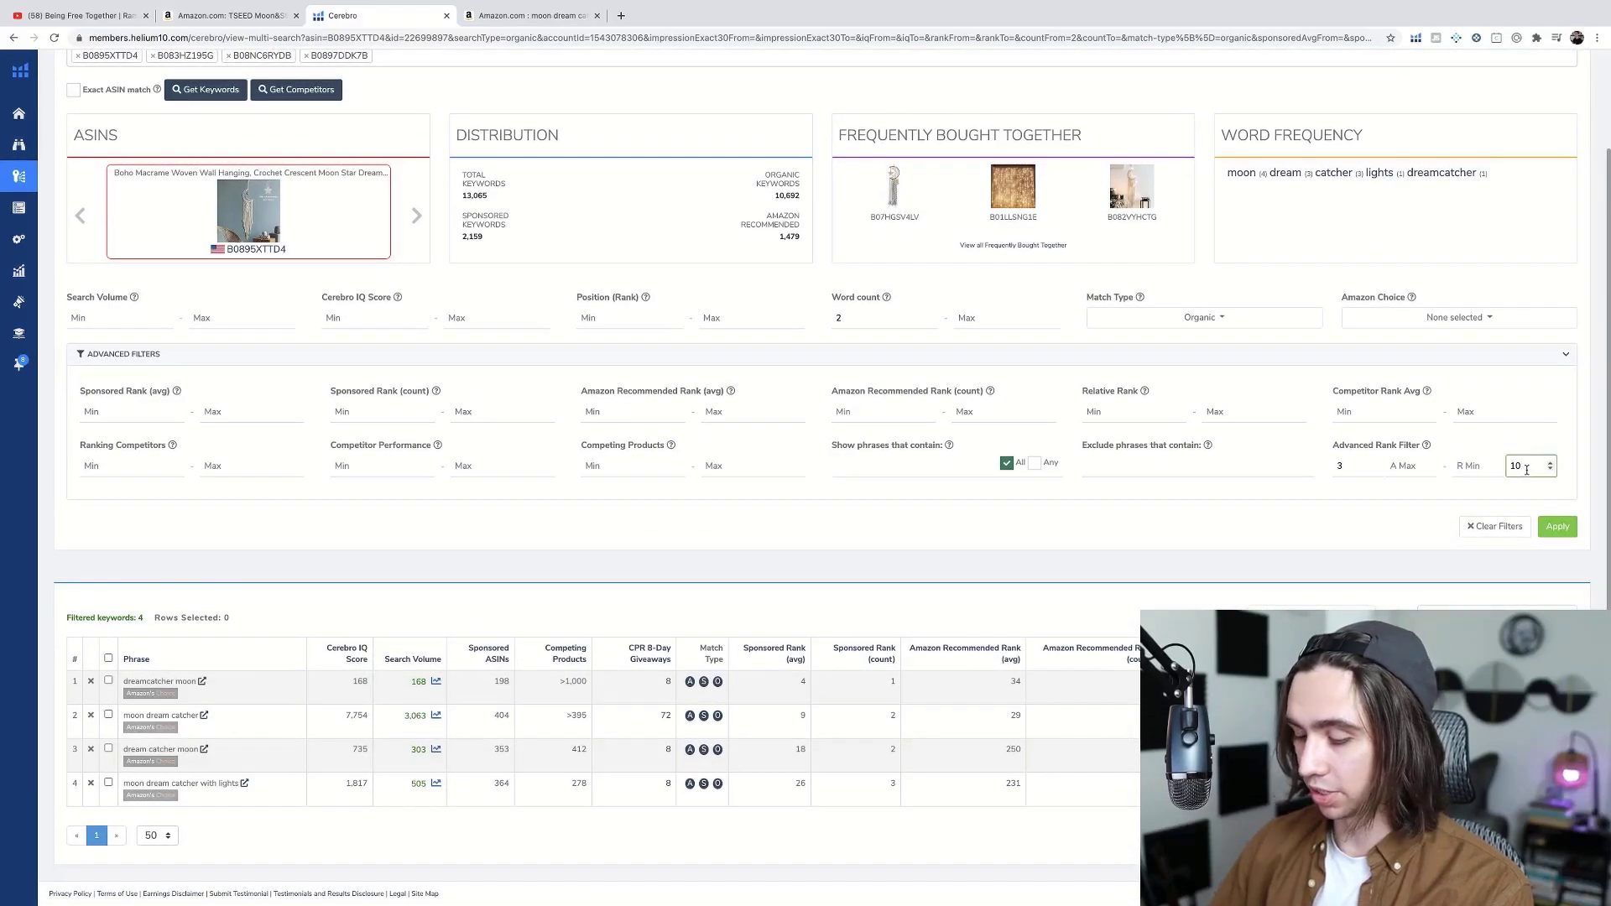
pyautogui.write('5')
pyautogui.press('Return')
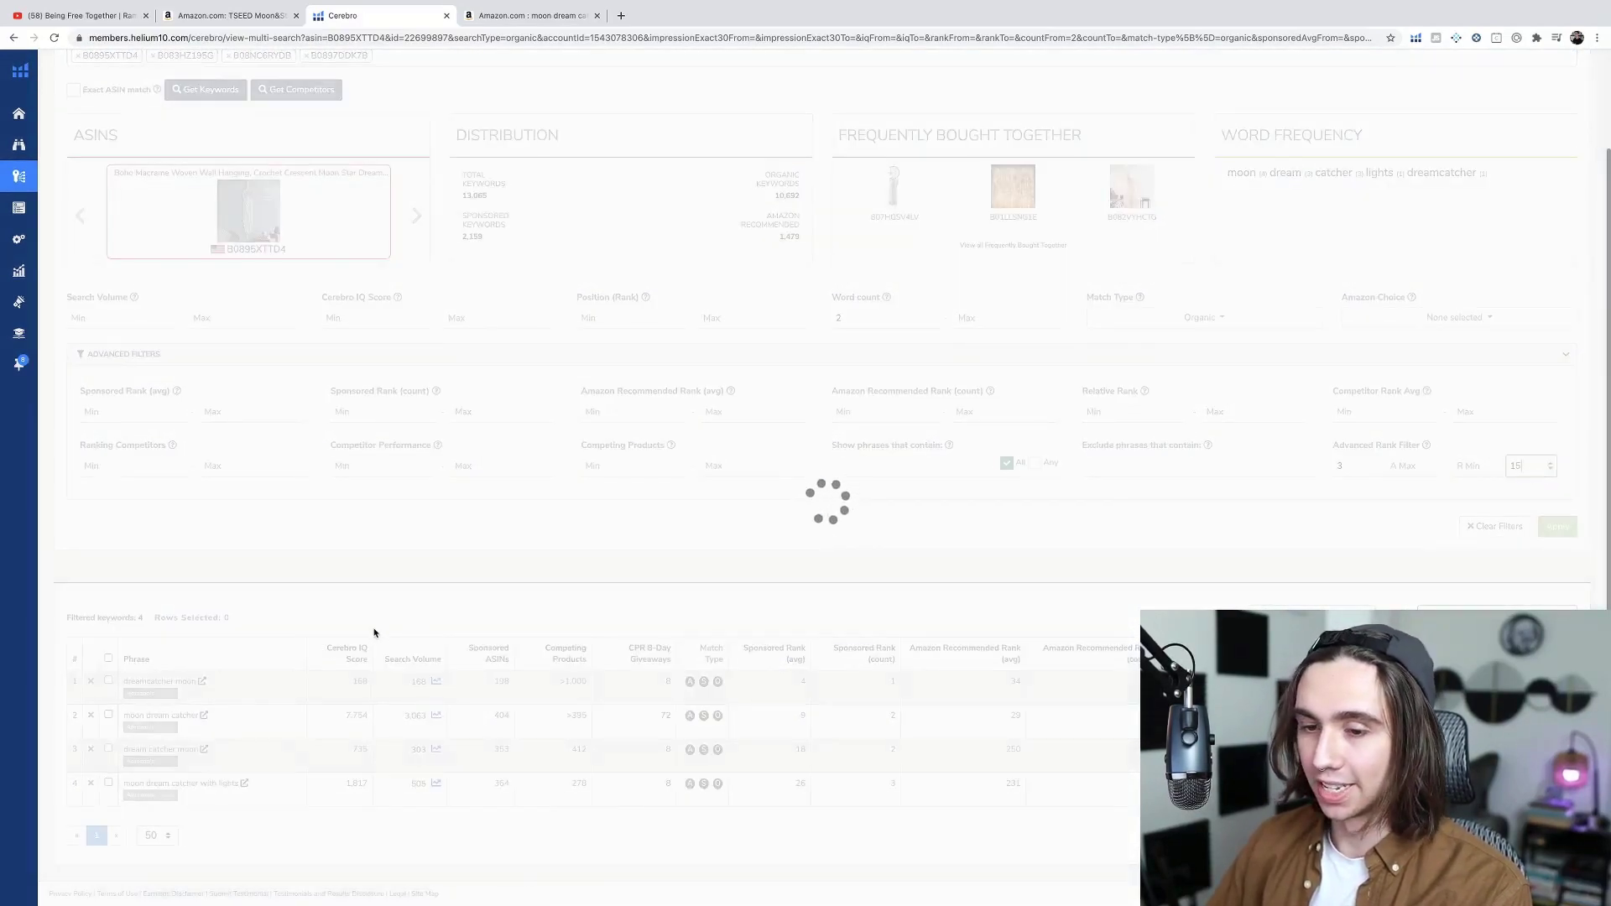
pyautogui.scroll(-2, 269, 625)
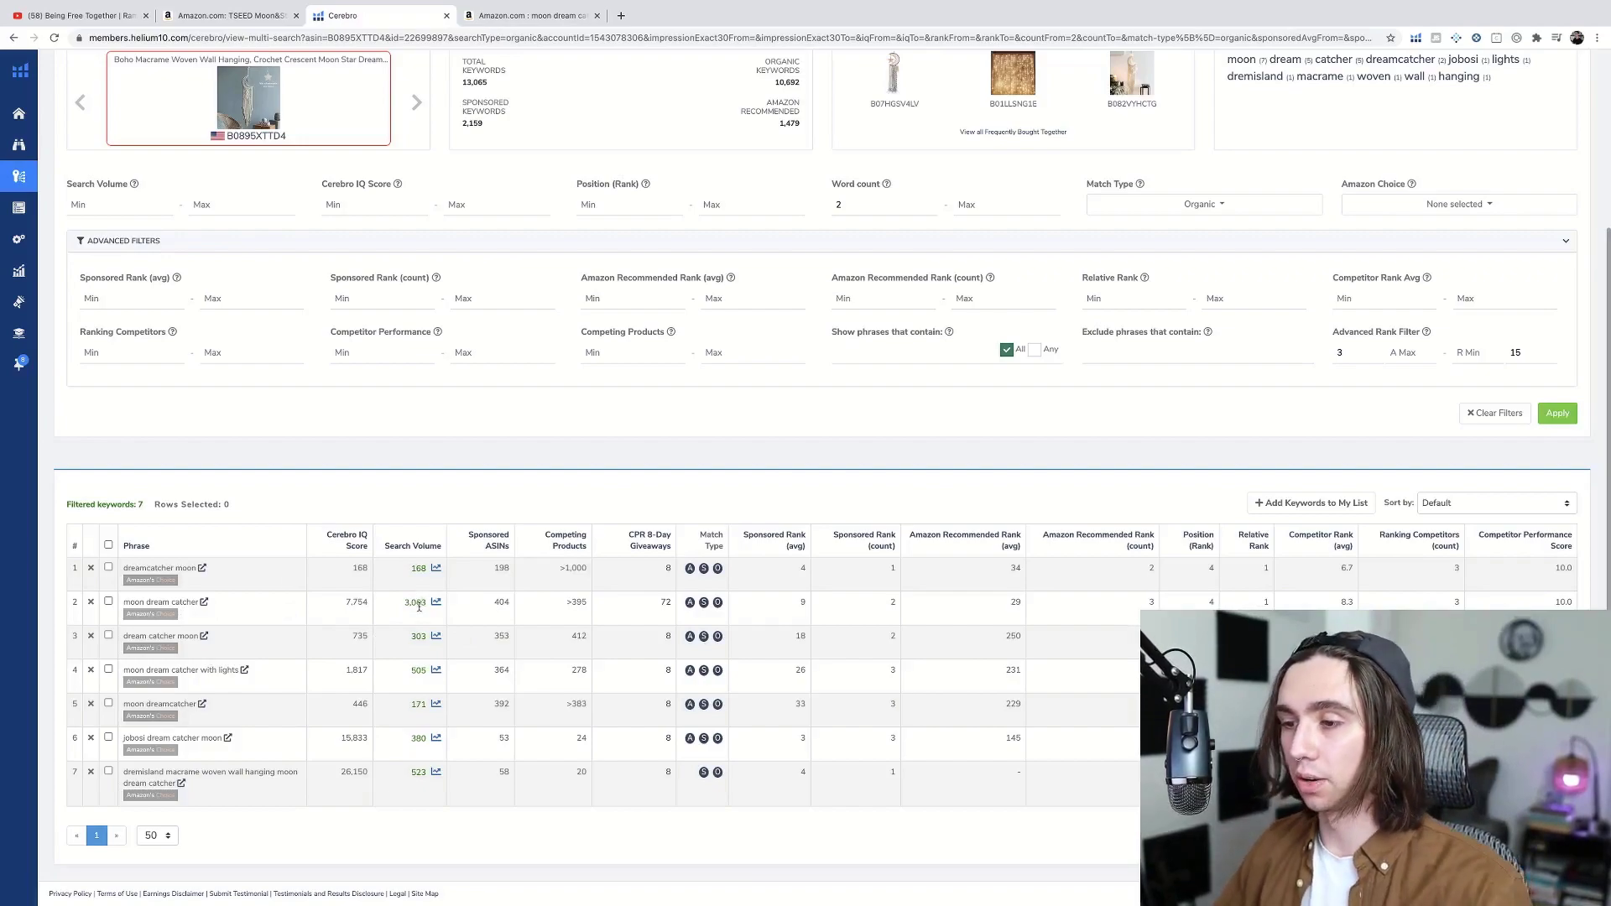
# - Set the advanced rank filter to R Min 10 and R Max 20 and apply it
pyautogui.scroll(3, 421, 604)
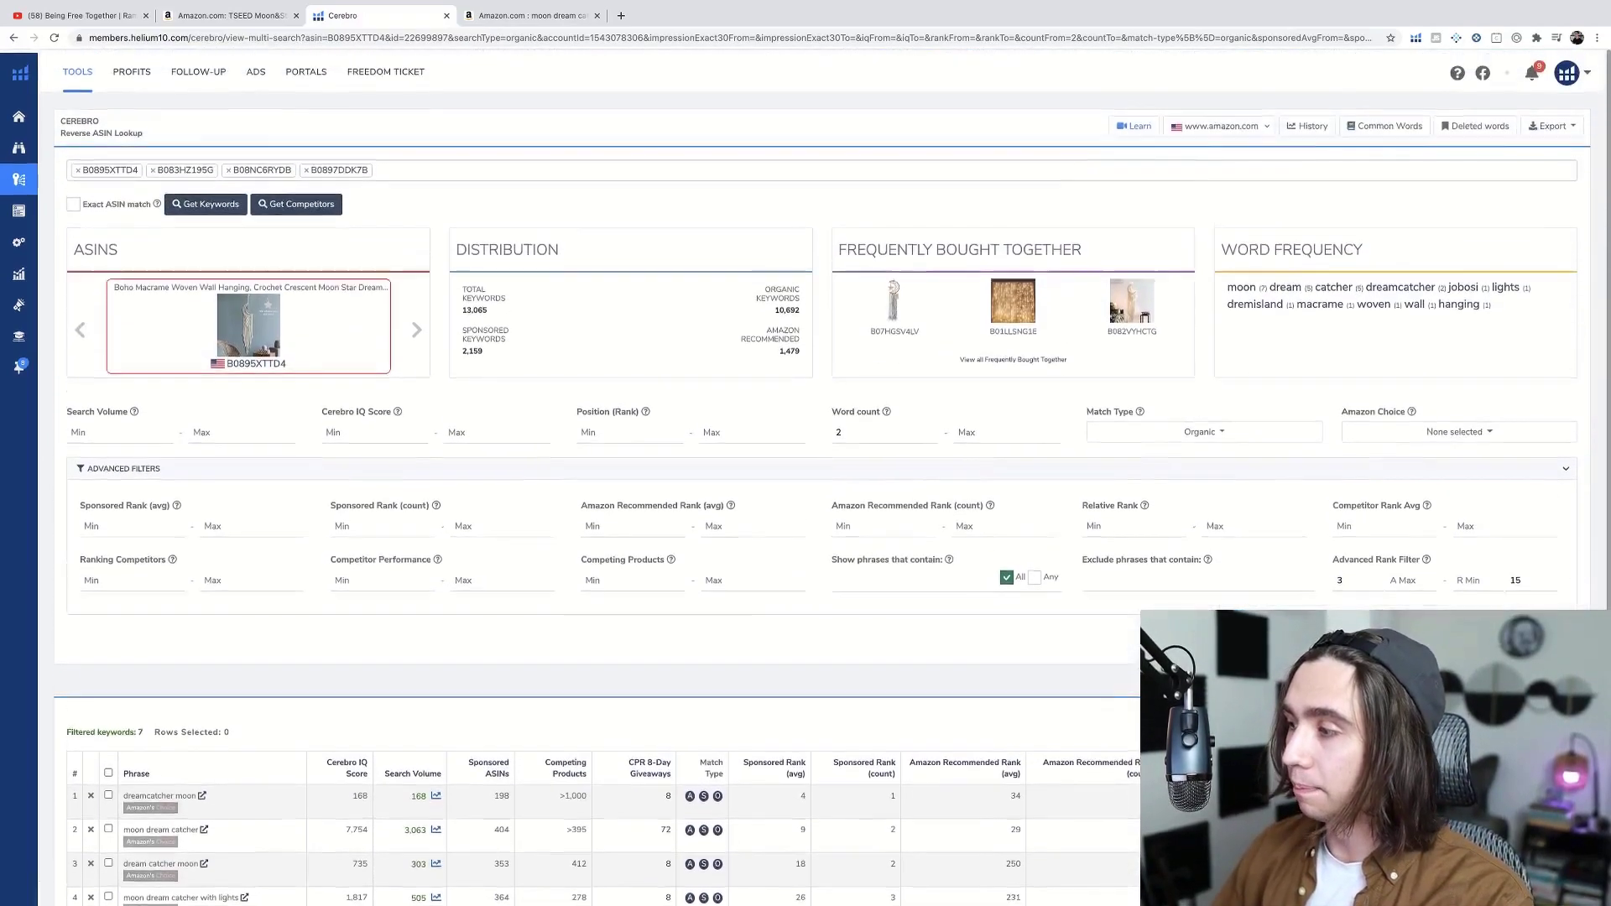
pyautogui.click(1527, 580)
pyautogui.press('BackSpace')
pyautogui.press('BackSpace')
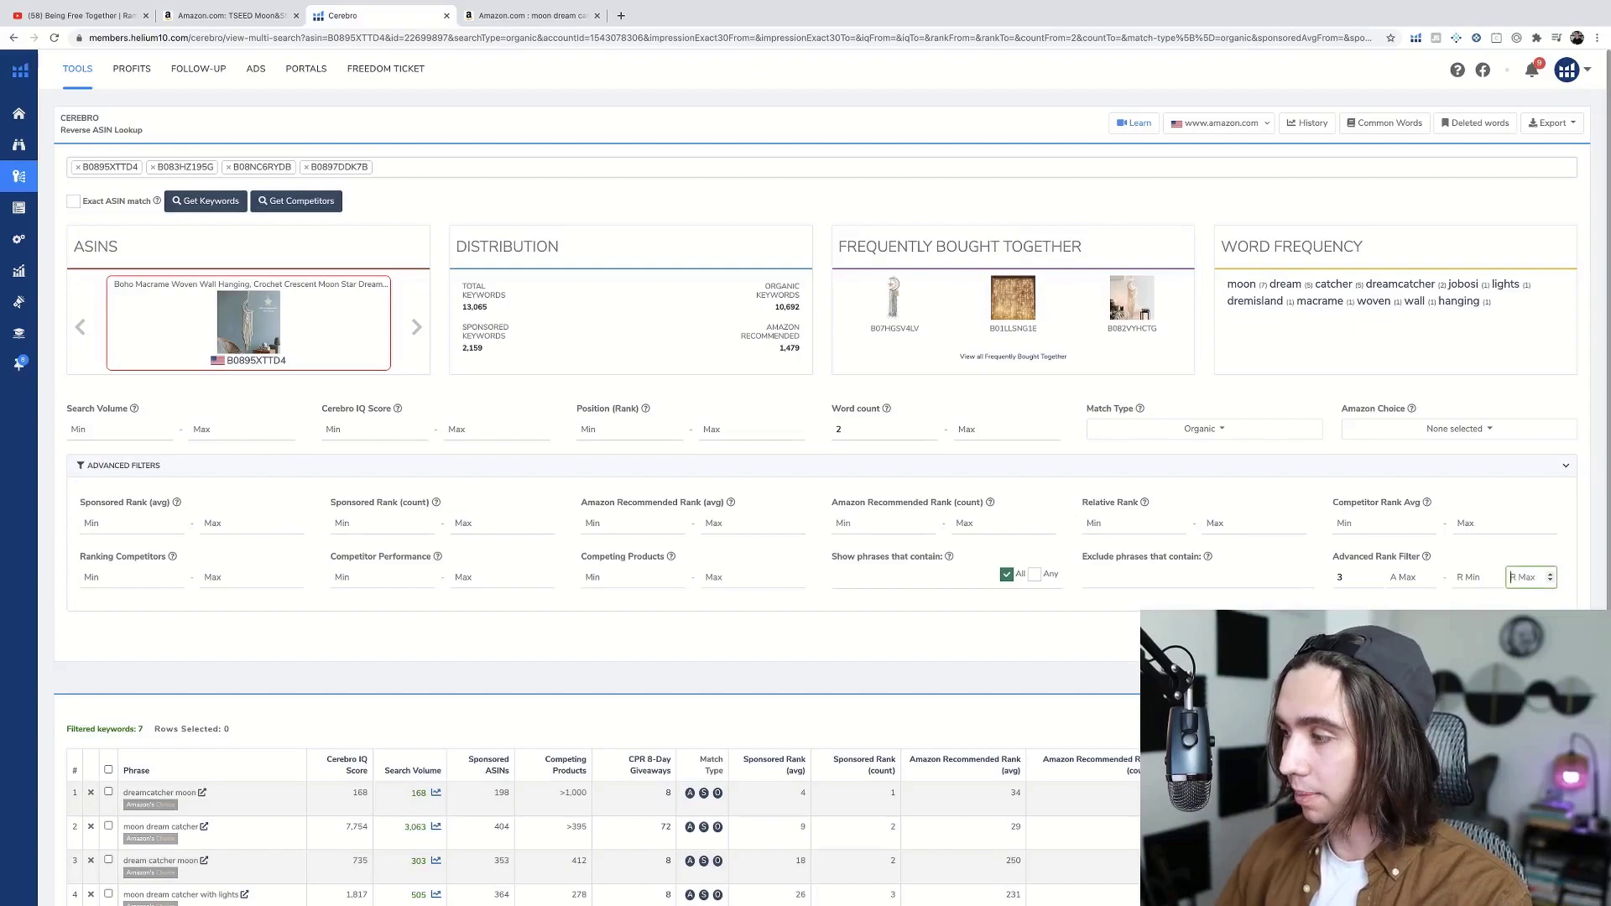
pyautogui.click(1477, 575)
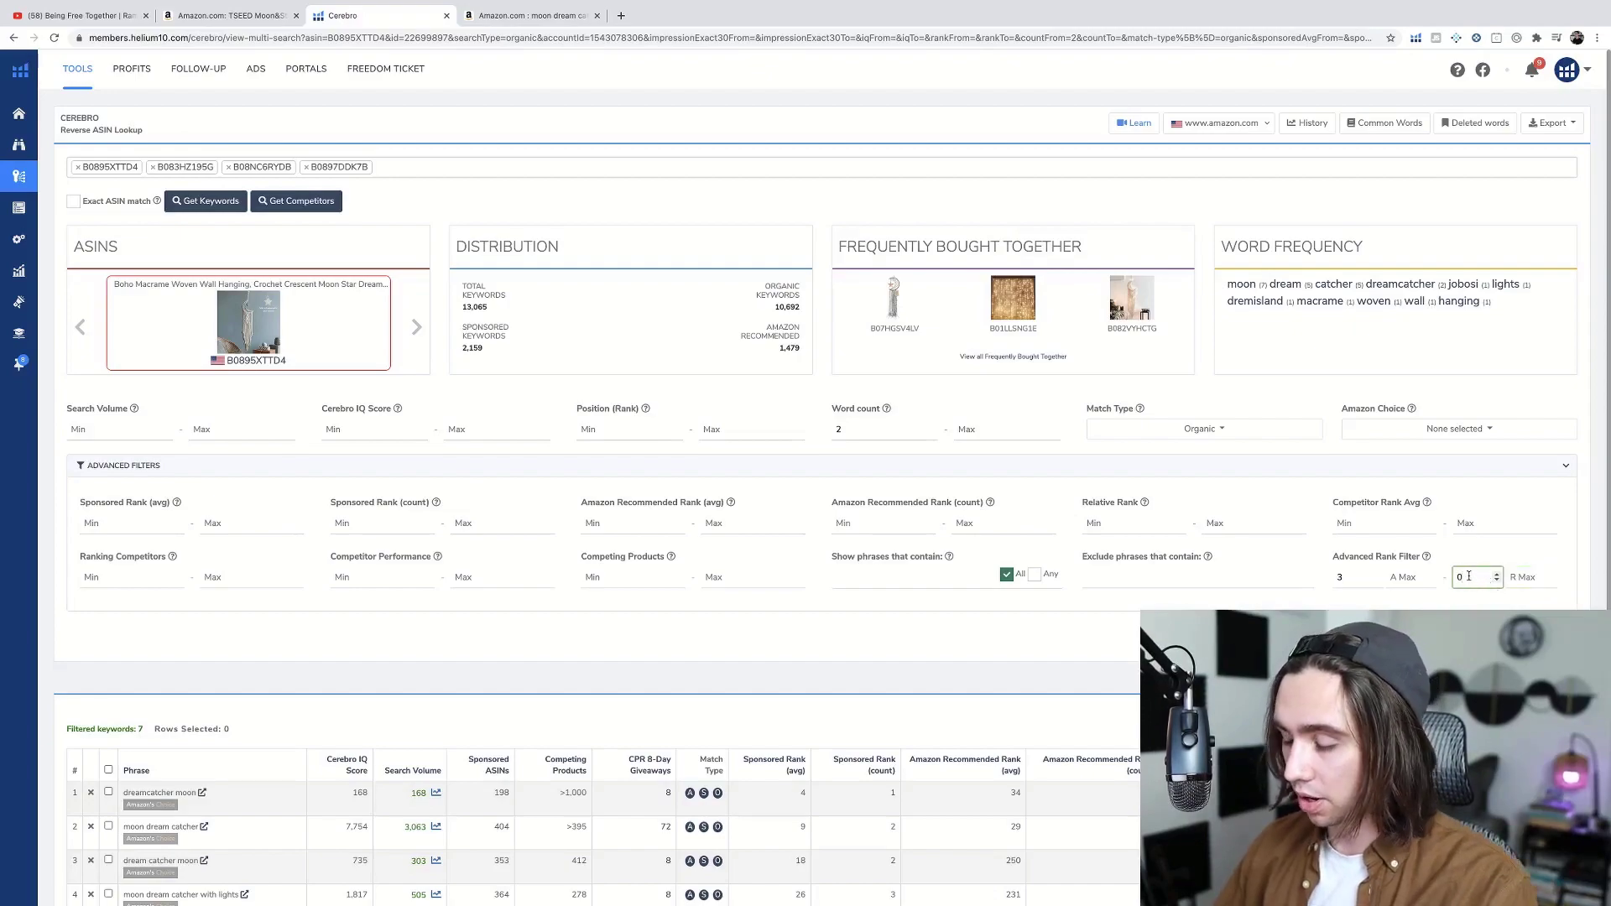
pyautogui.click(1521, 577)
pyautogui.write('20')
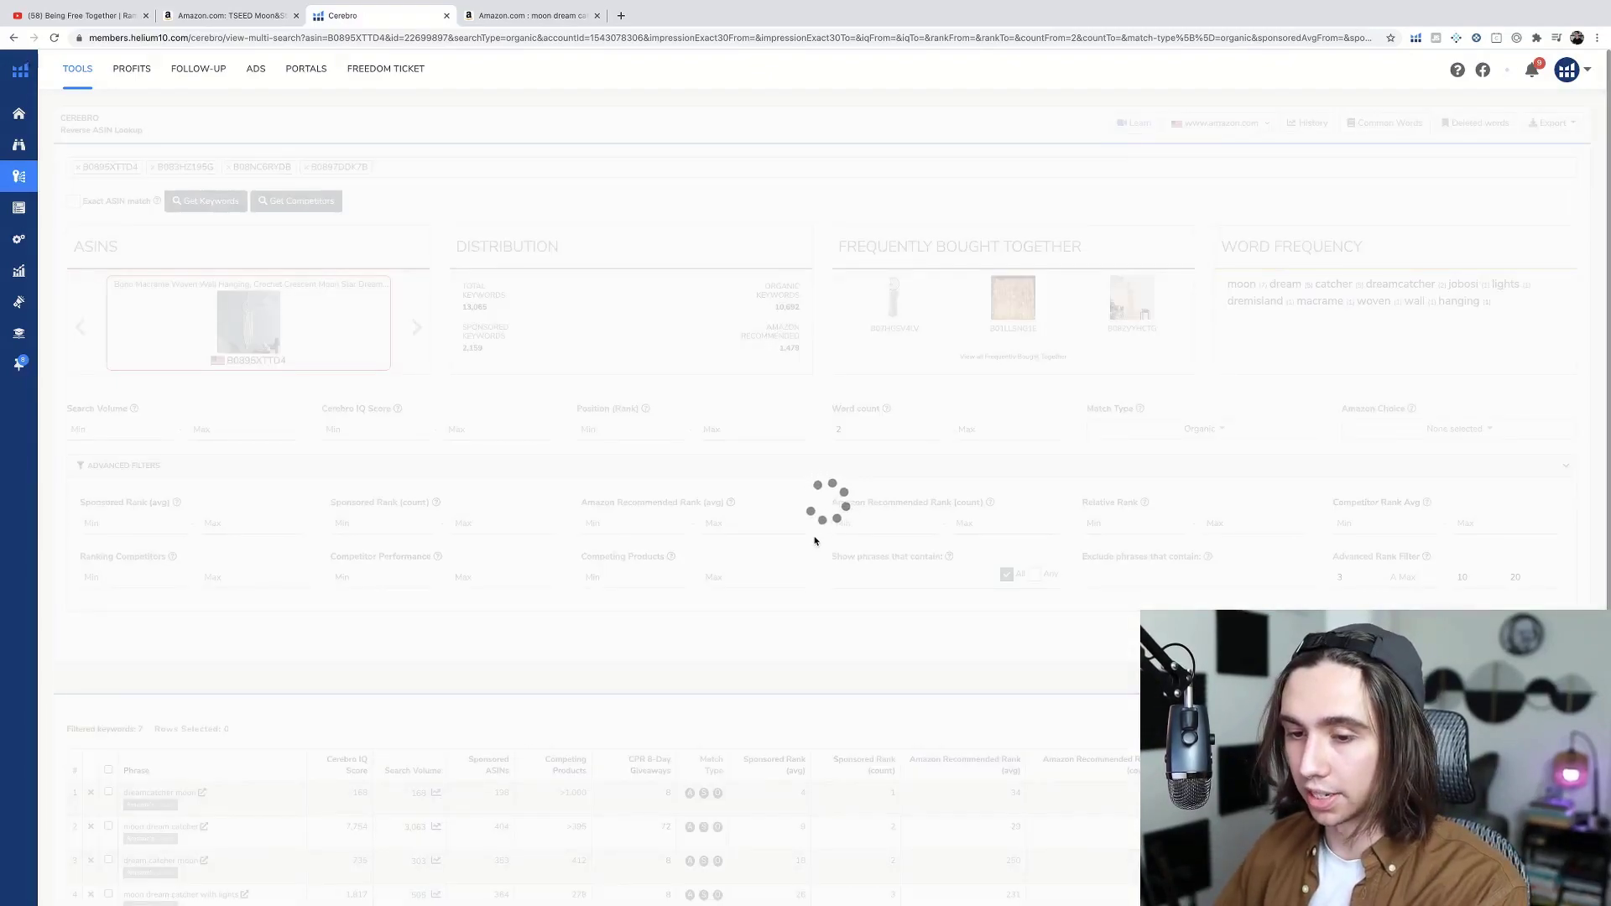
# - Widen the advanced rank filter to R Max 30 and reapply it
pyautogui.click(1531, 577)
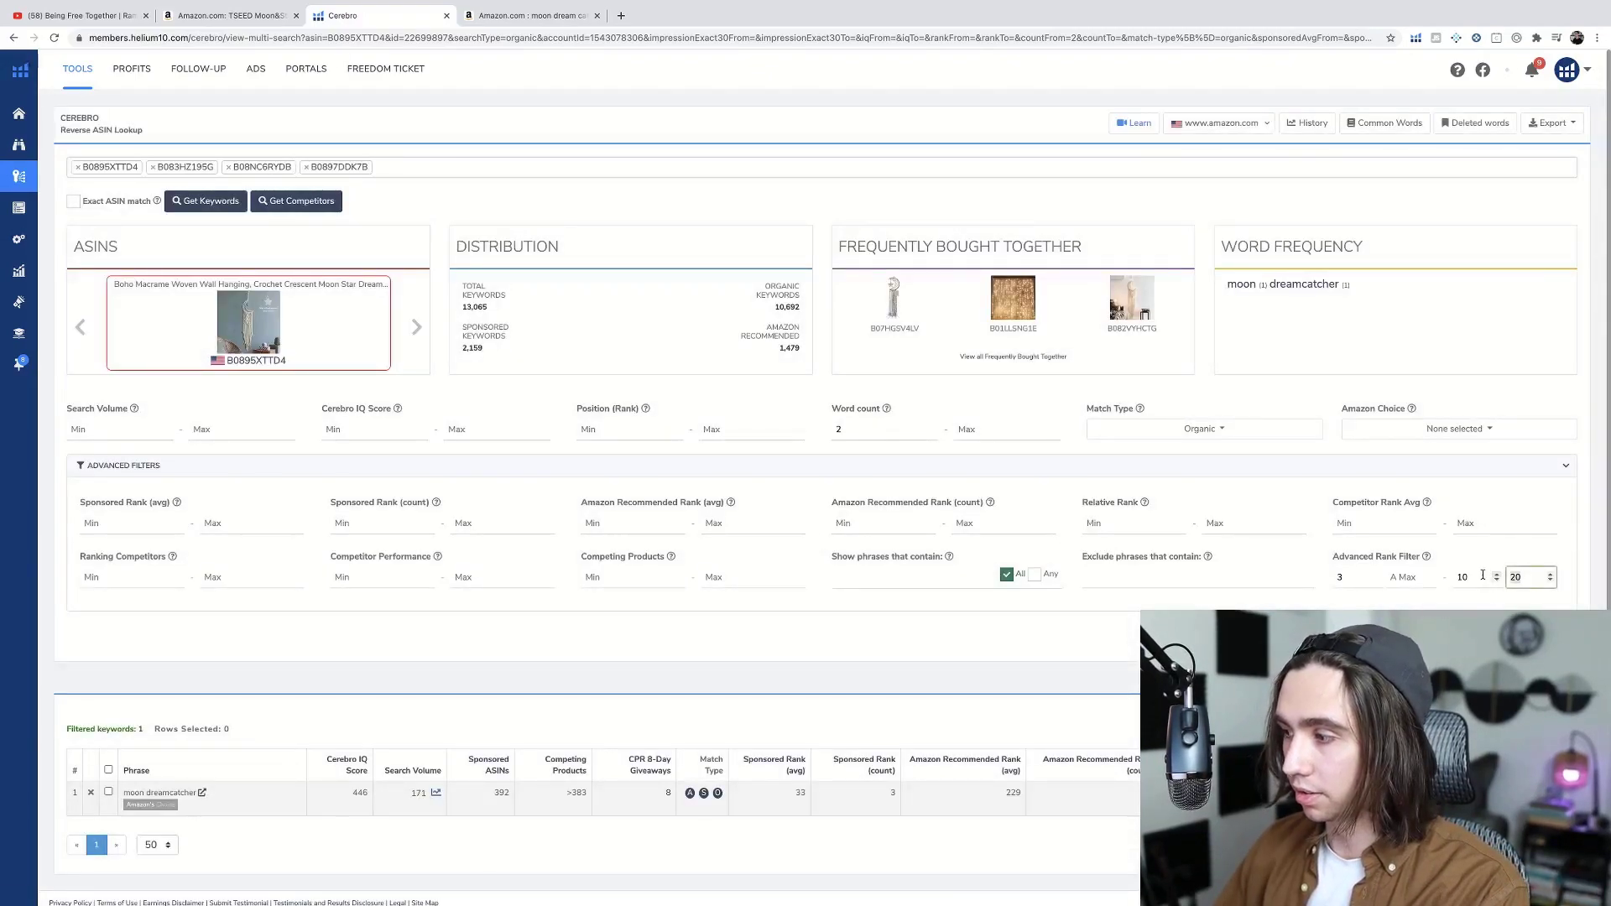
pyautogui.write('30')
pyautogui.press('Return')
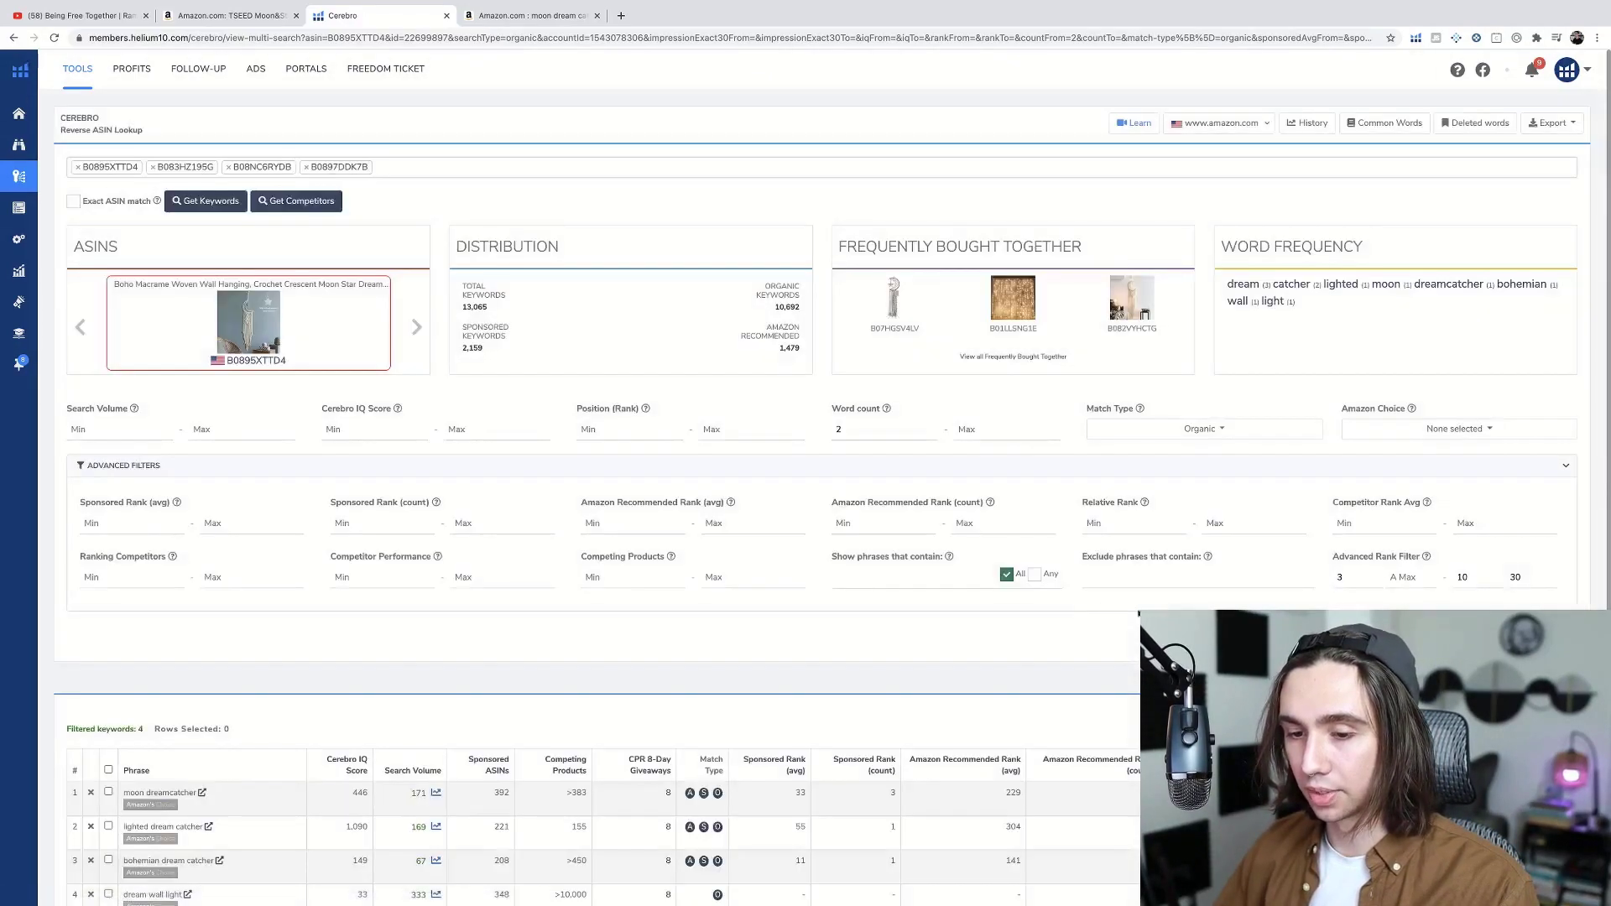
# - Apply the advanced rank filter with R Max 50 and look through the filtered keywords
pyautogui.click(1520, 577)
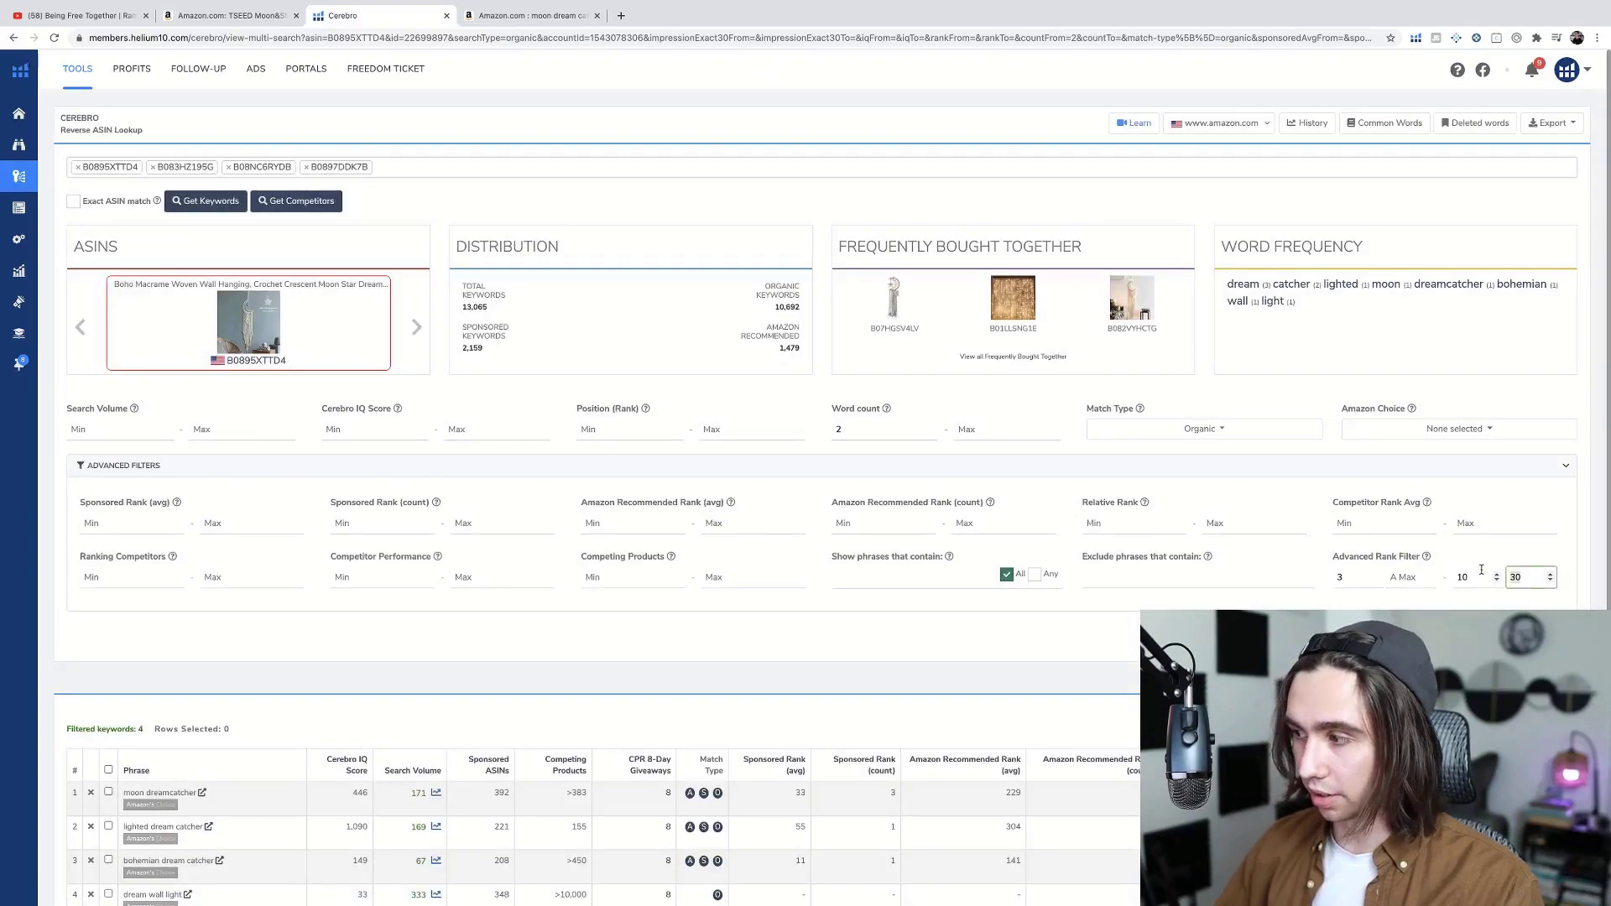
pyautogui.press('BackSpace')
pyautogui.press('BackSpace')
pyautogui.write('50')
pyautogui.press('Return')
pyautogui.scroll(-2, 720, 654)
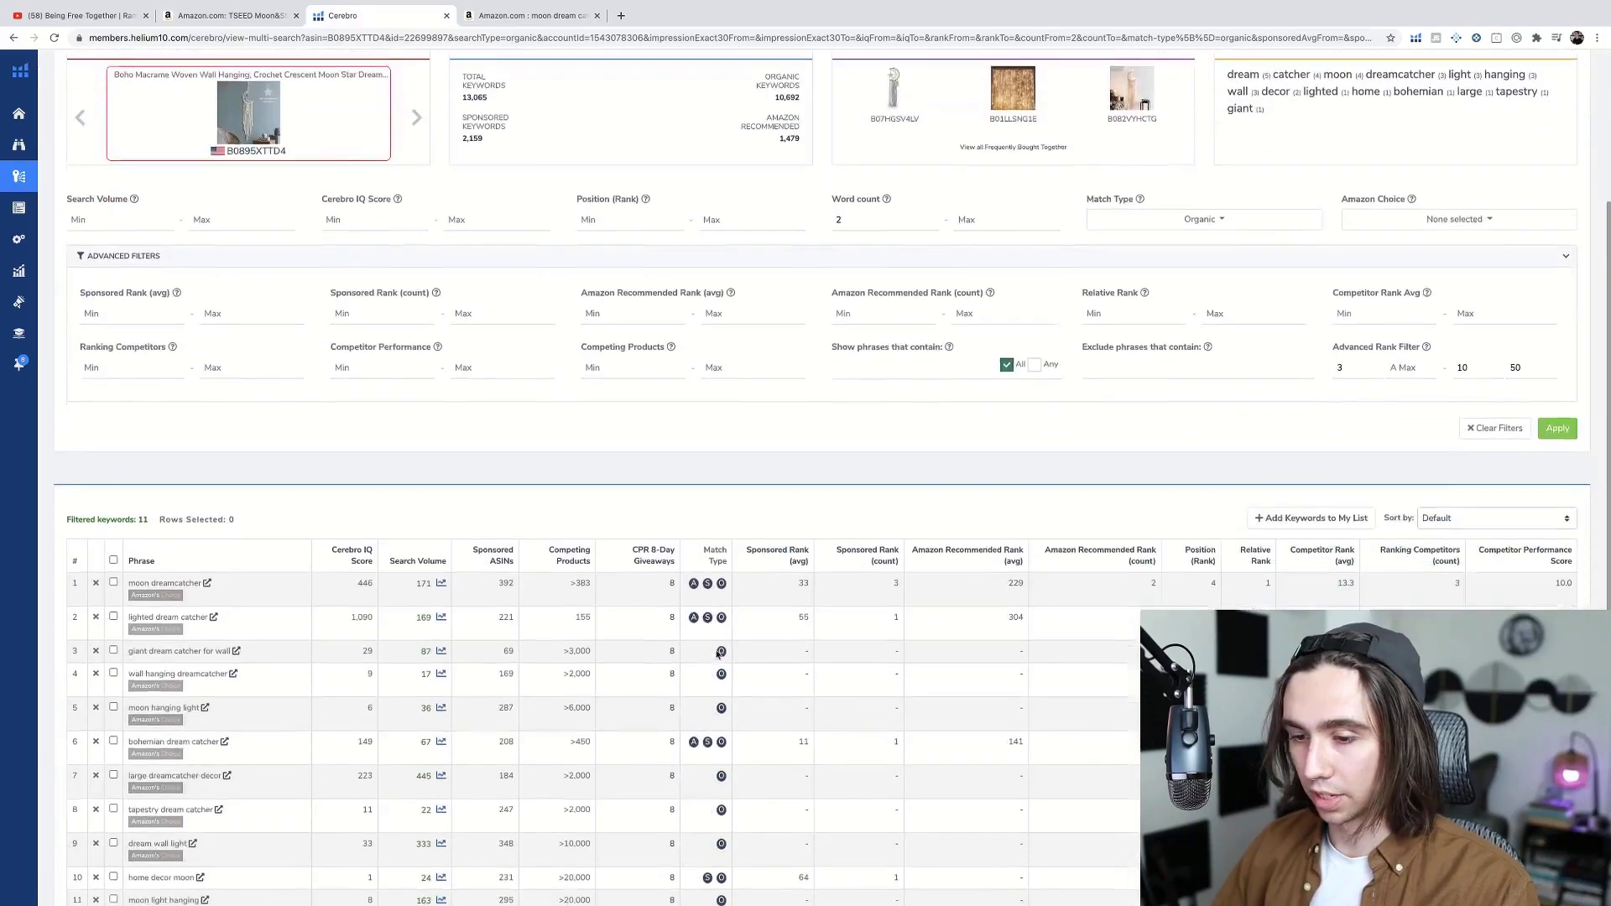
pyautogui.scroll(-2, 721, 654)
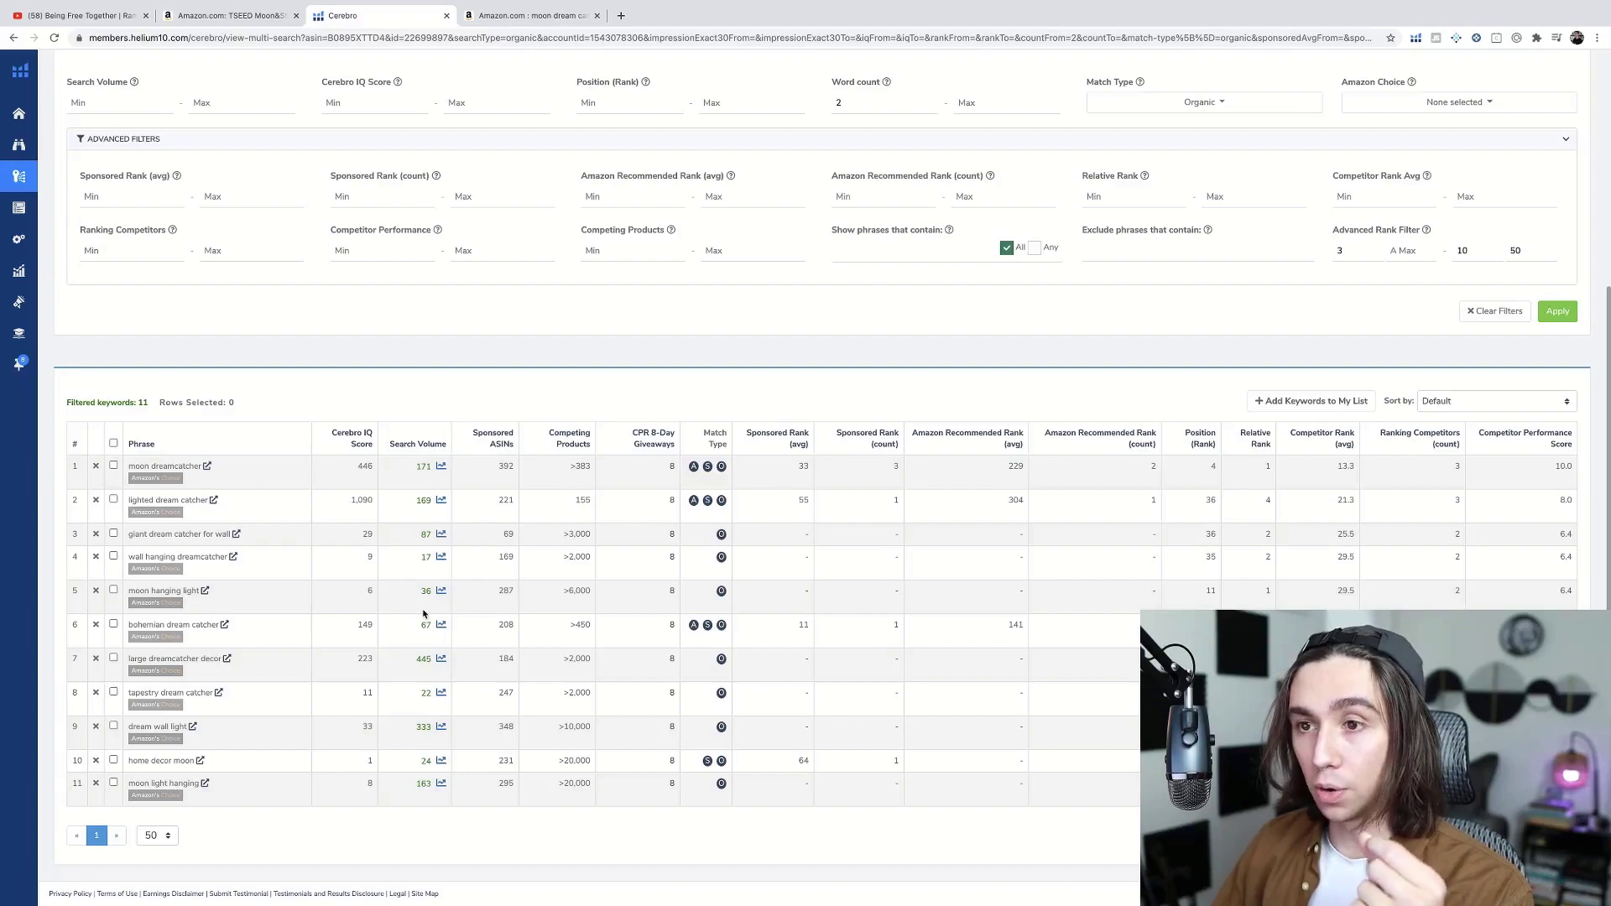
# - Set the advanced rank filter's R Max to 100 and apply the filters
pyautogui.scroll(2, 797, 597)
pyautogui.click(1542, 382)
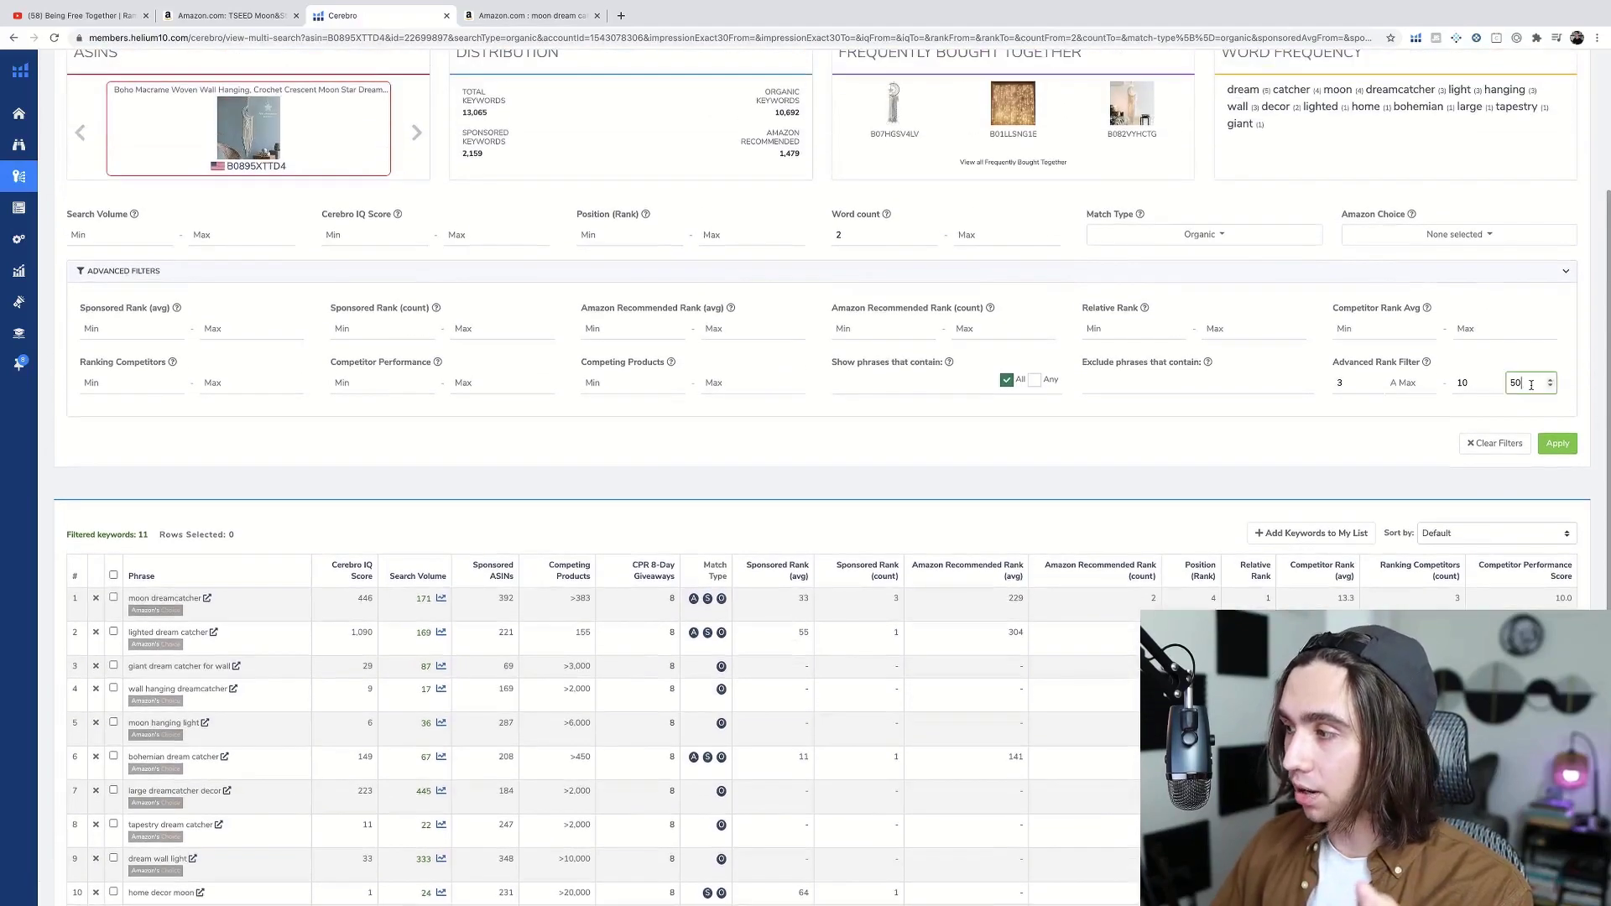
pyautogui.press('BackSpace')
pyautogui.press('BackSpace')
pyautogui.write('10')
pyautogui.click(1559, 445)
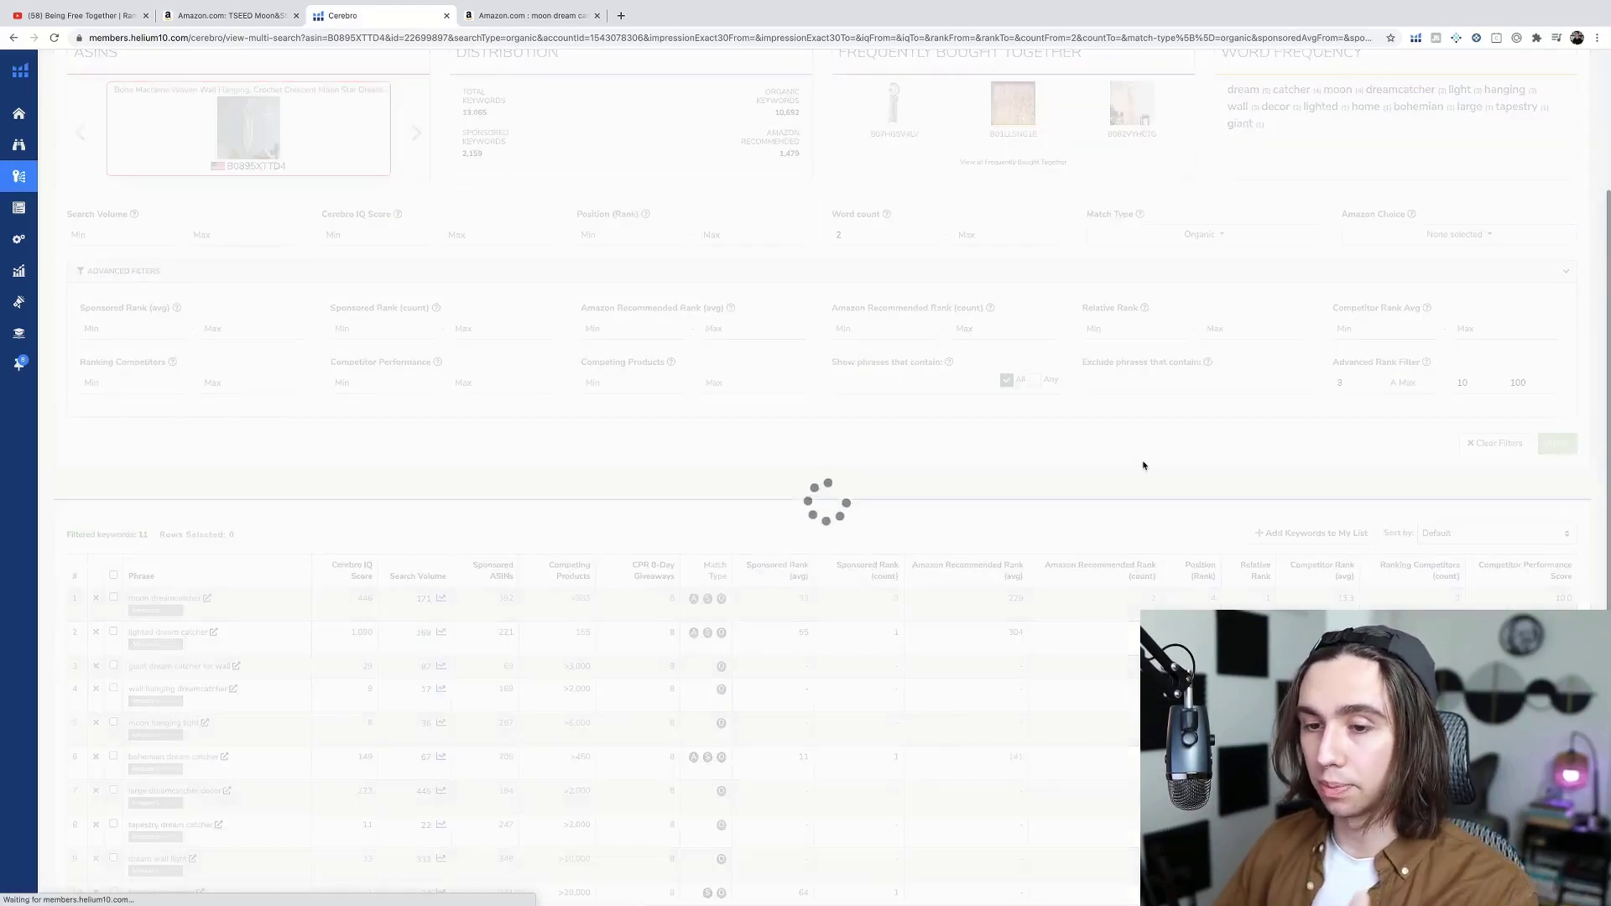
# - Sort the filtered keywords by search volume from high to low
pyautogui.scroll(-2, 579, 564)
pyautogui.scroll(-3, 579, 564)
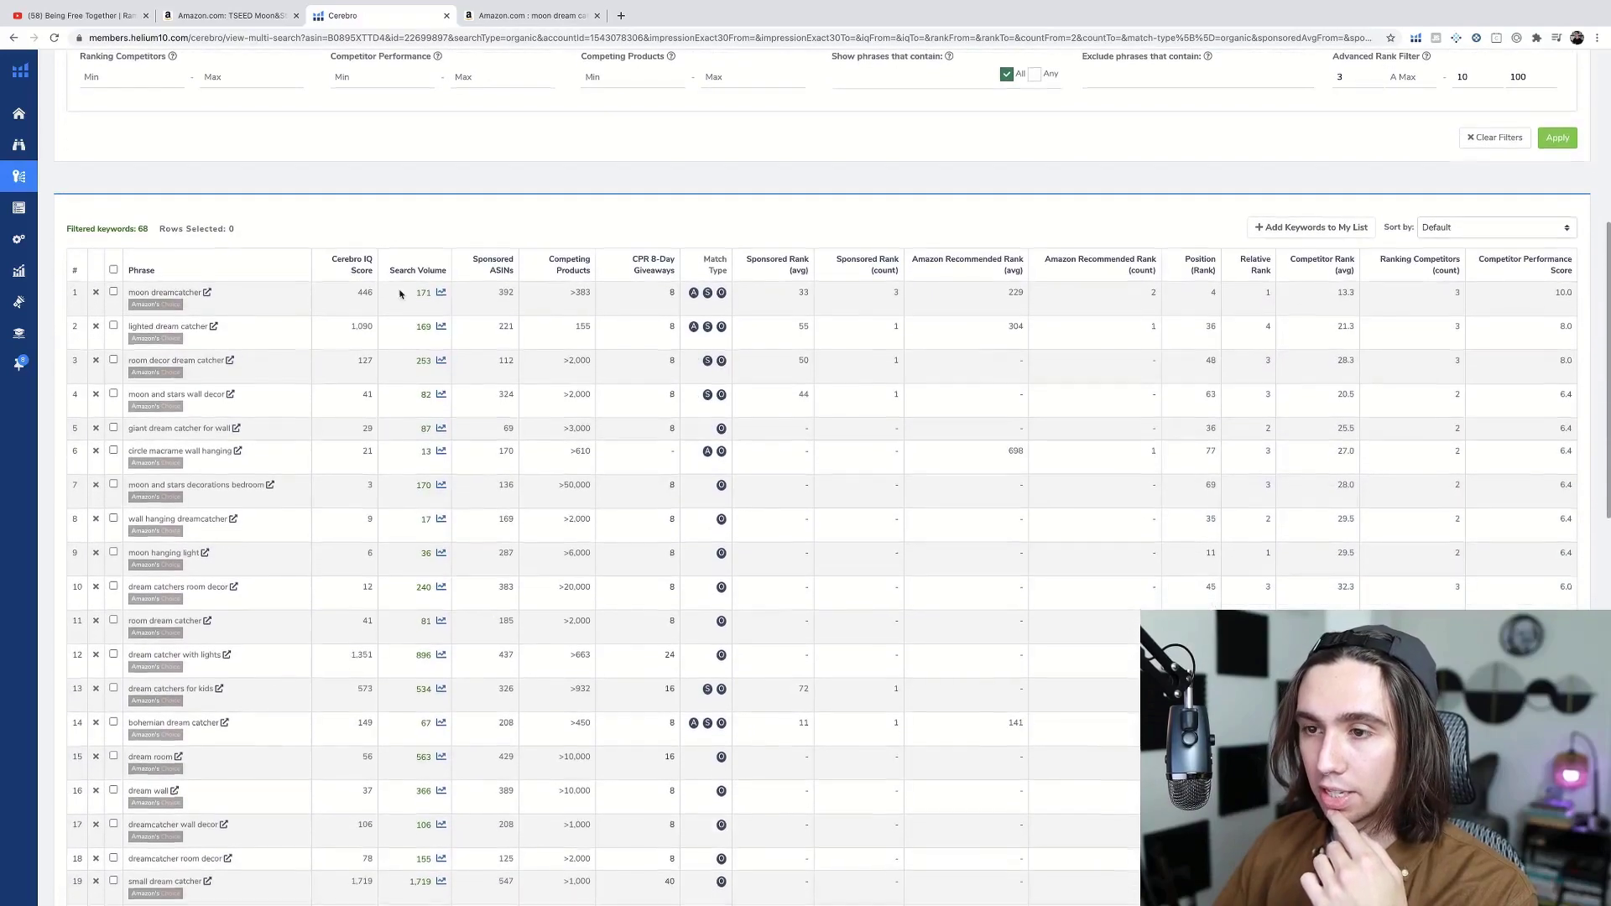
pyautogui.click(423, 270)
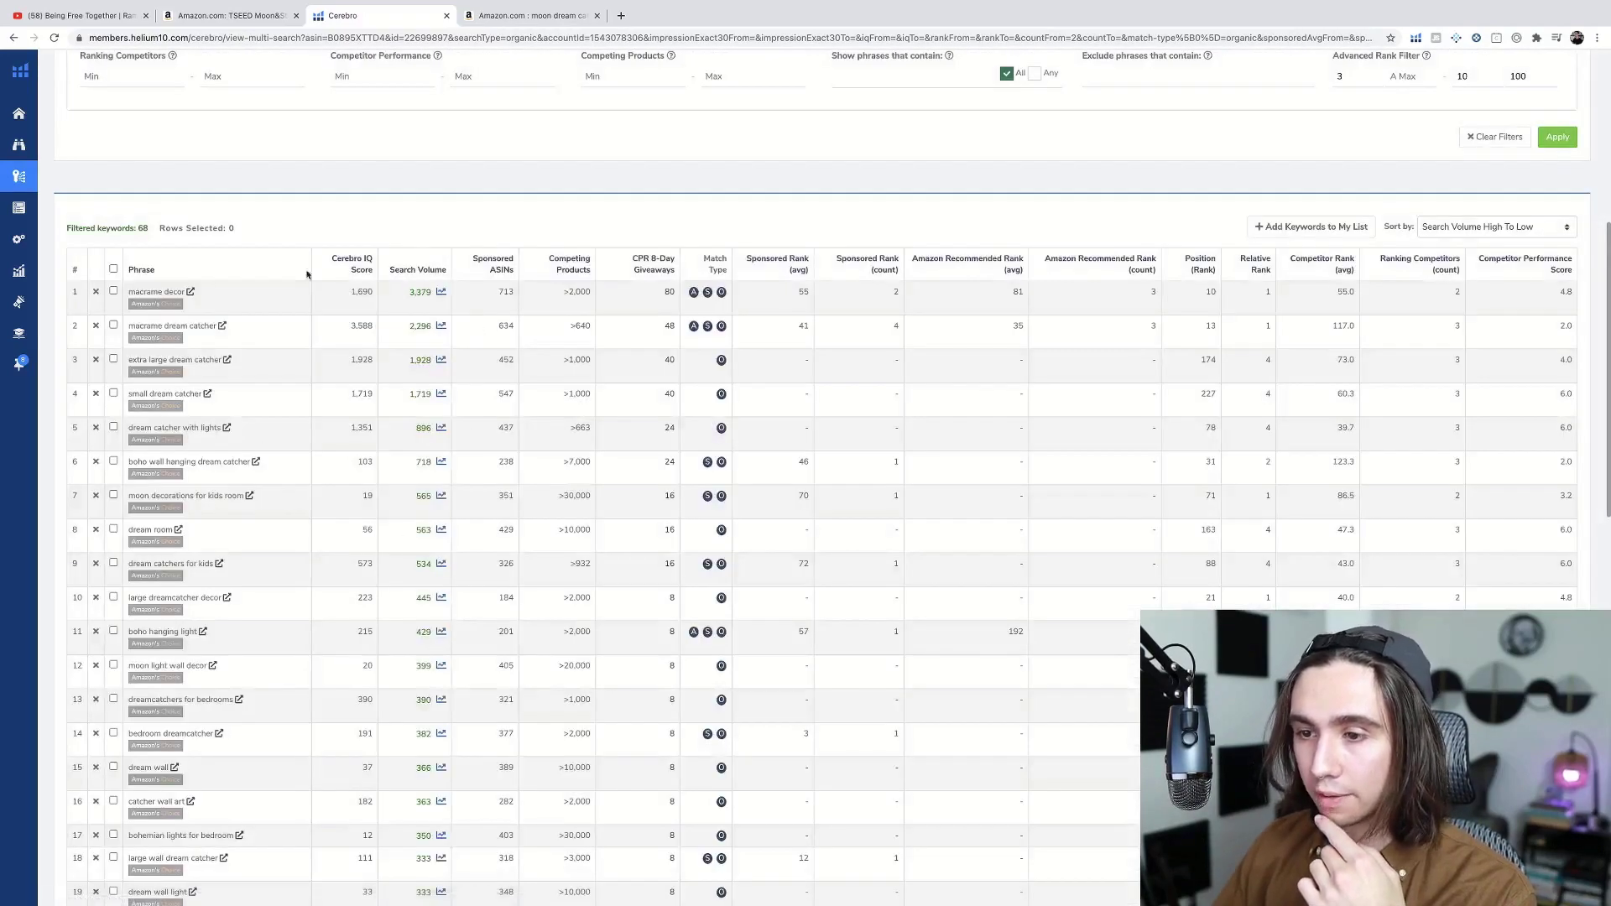
# - Examine the filtered keyword phrases and their search volumes for product ideas related to moon dream catchers
pyautogui.scroll(-2, 222, 411)
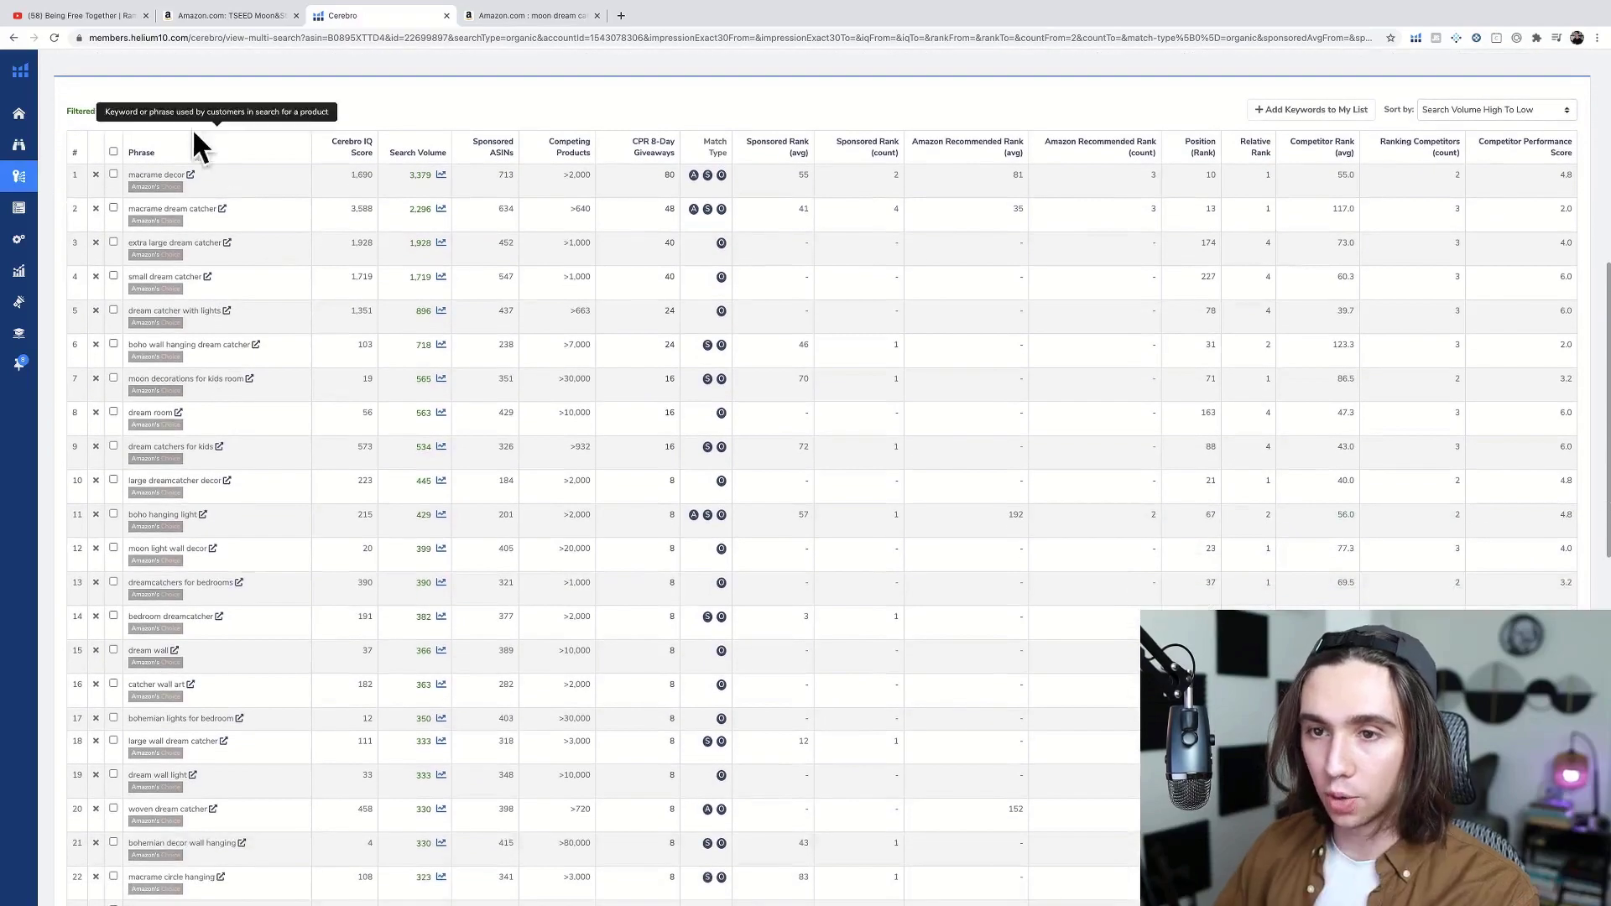
pyautogui.scroll(-1, 451, 461)
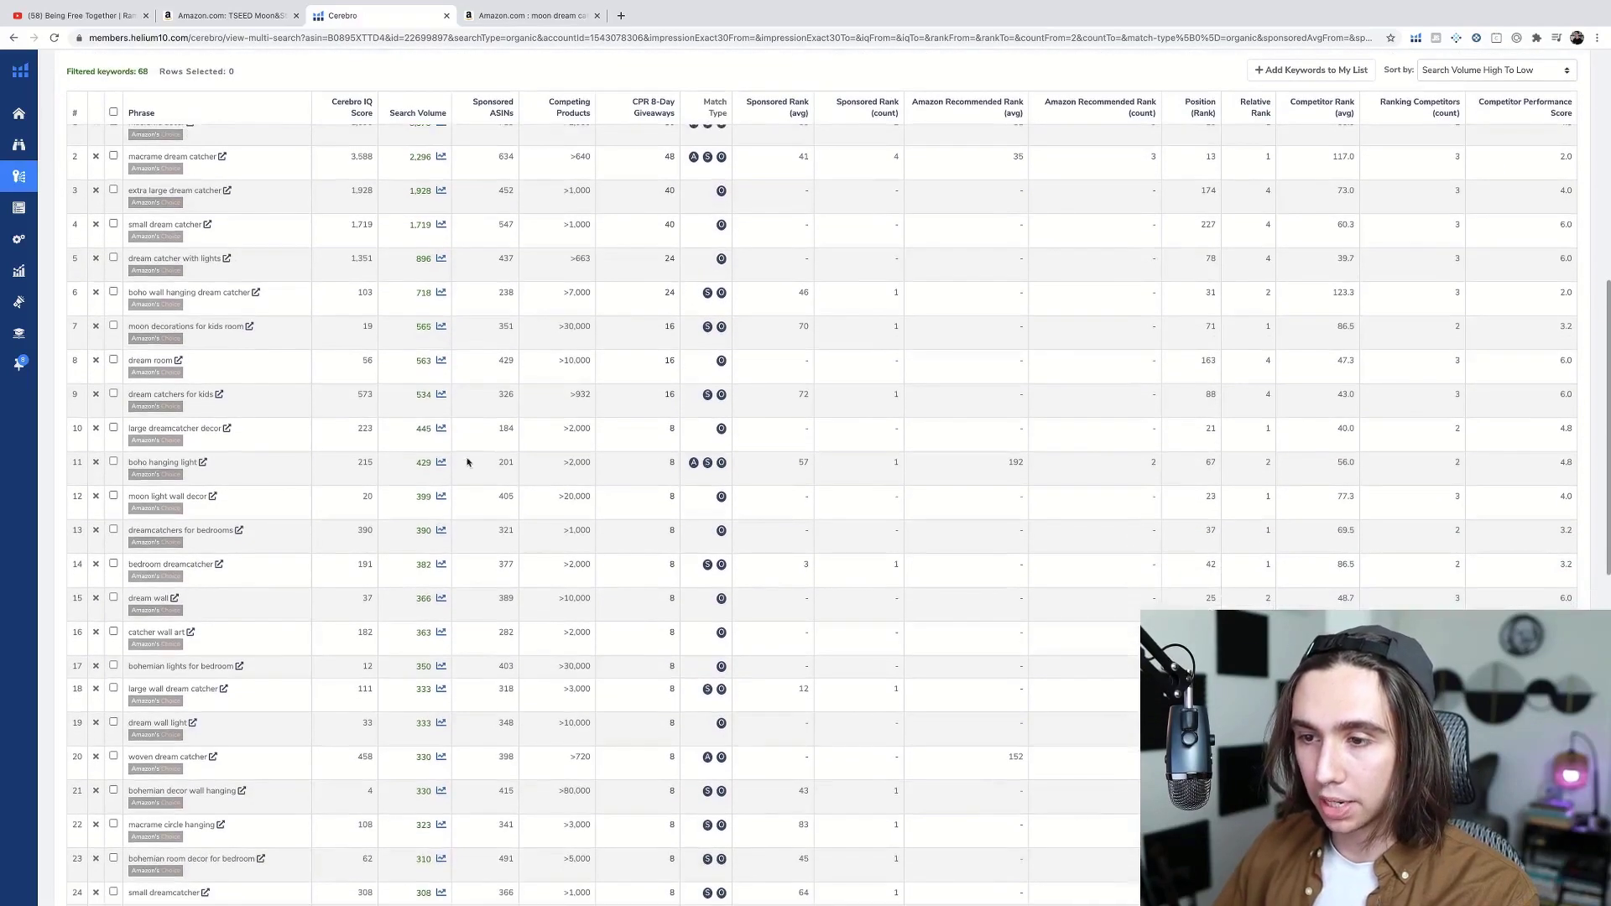
pyautogui.moveTo(410, 352); pyautogui.dragTo(436, 742)
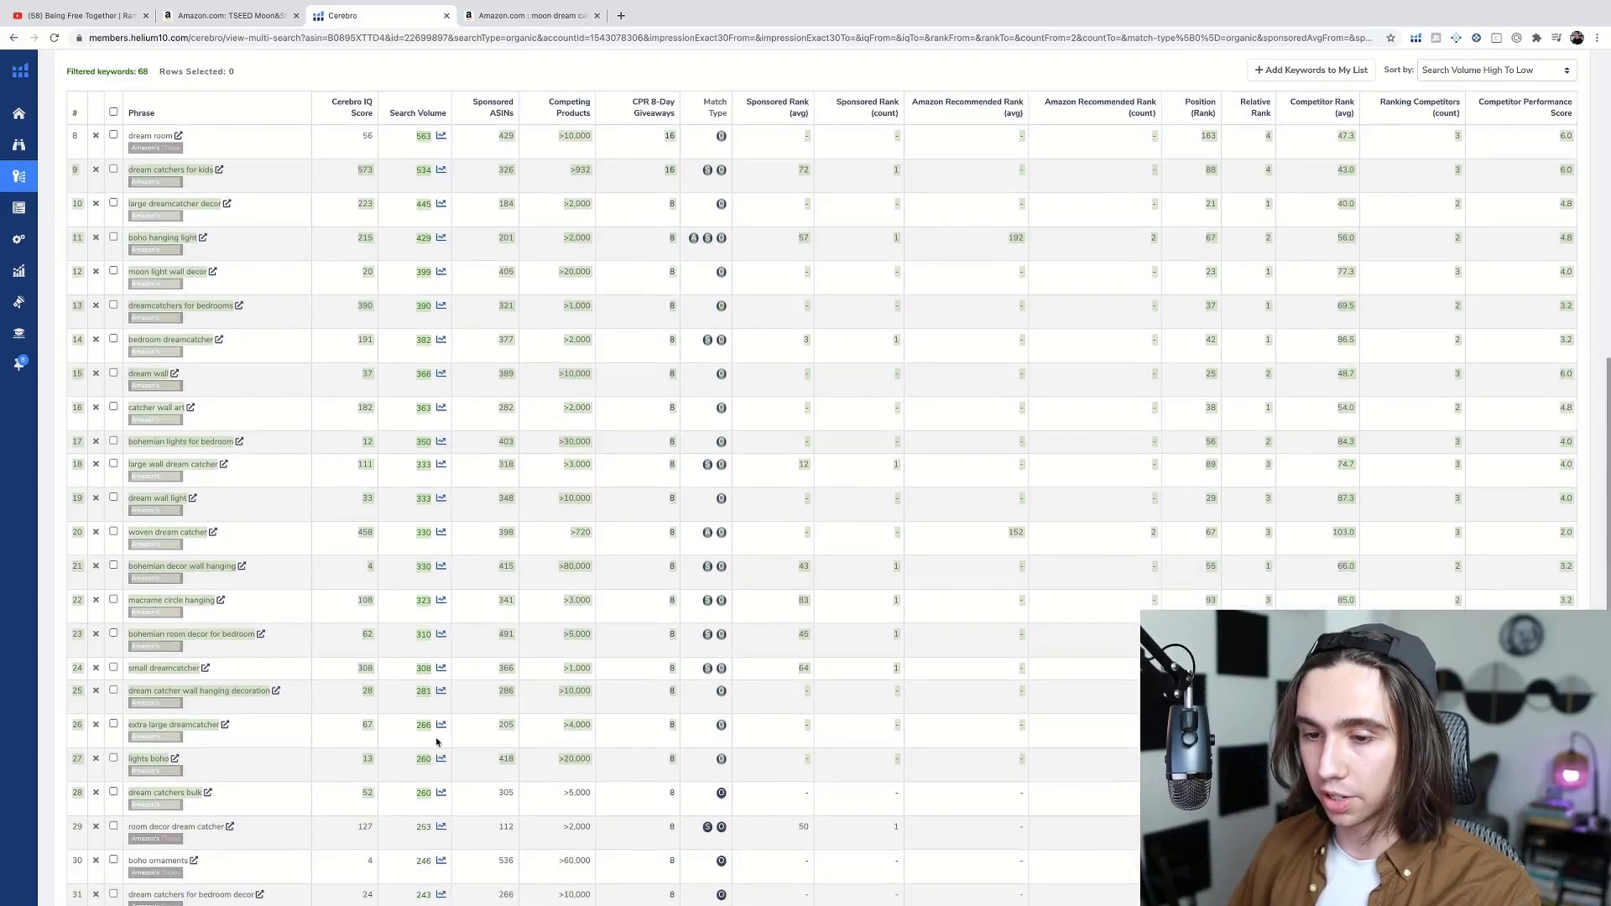
pyautogui.click(59, 706)
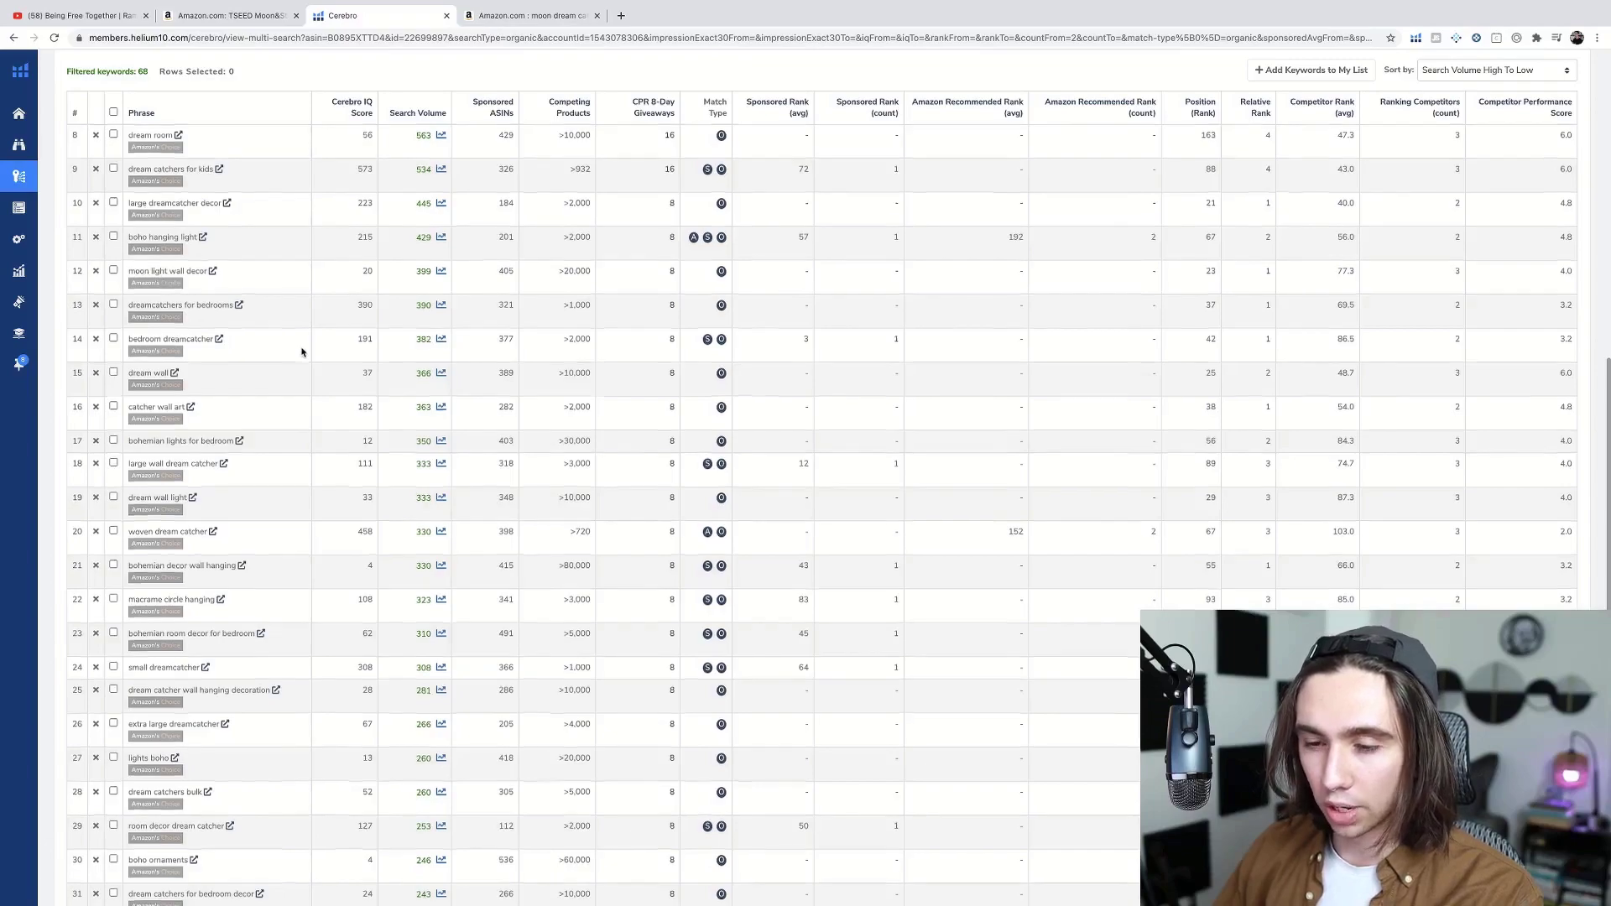
pyautogui.scroll(-1, 302, 350)
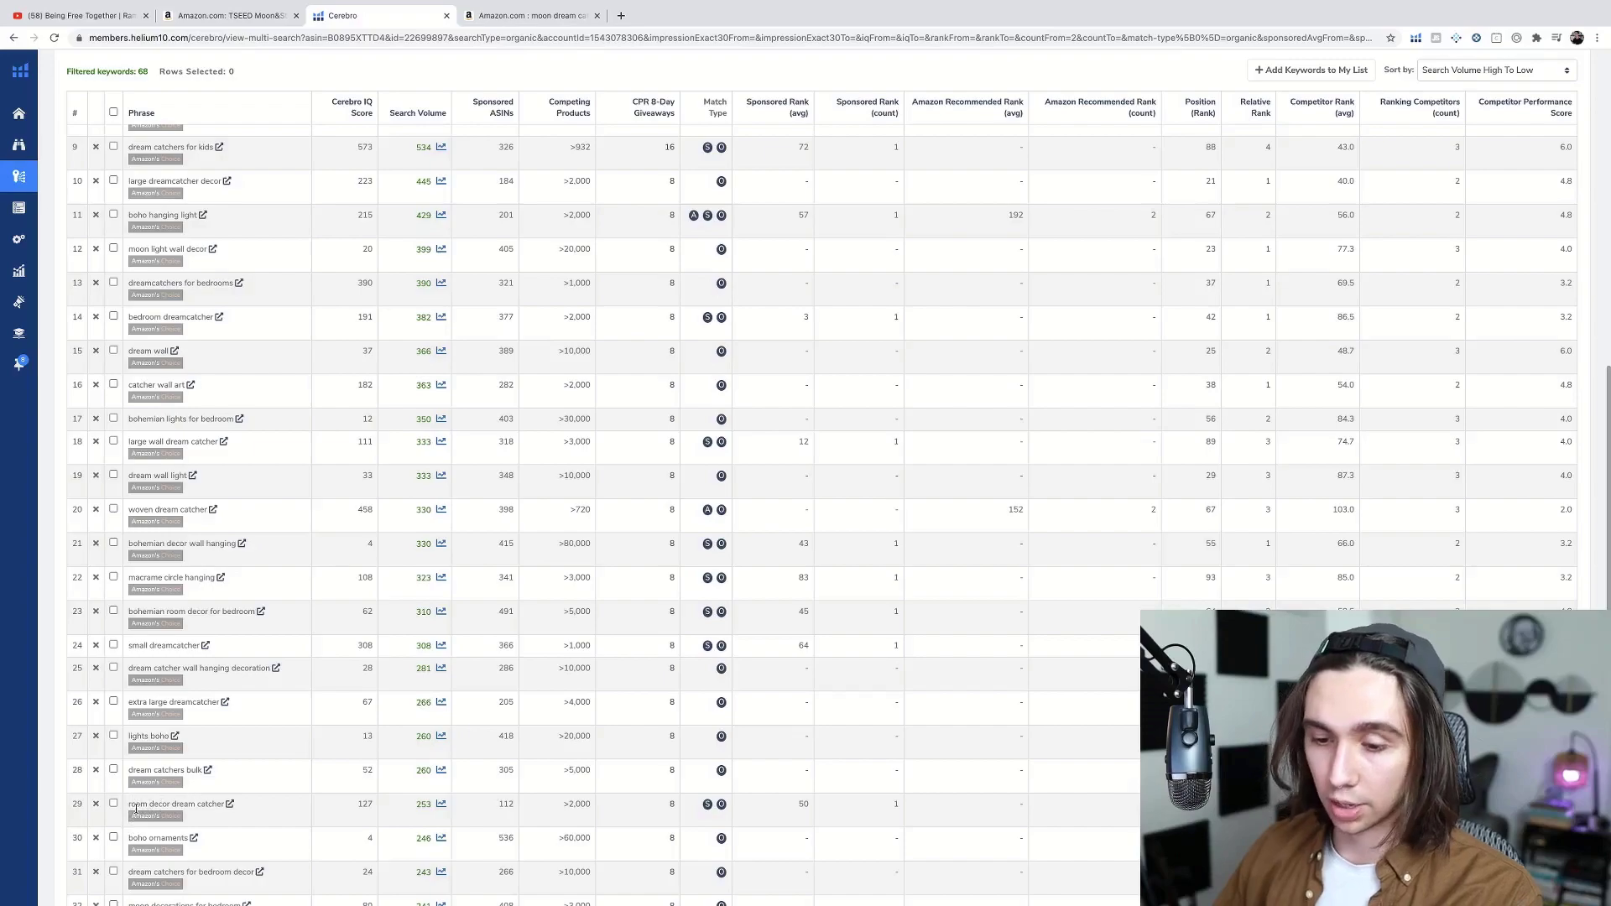
pyautogui.scroll(-1, 272, 815)
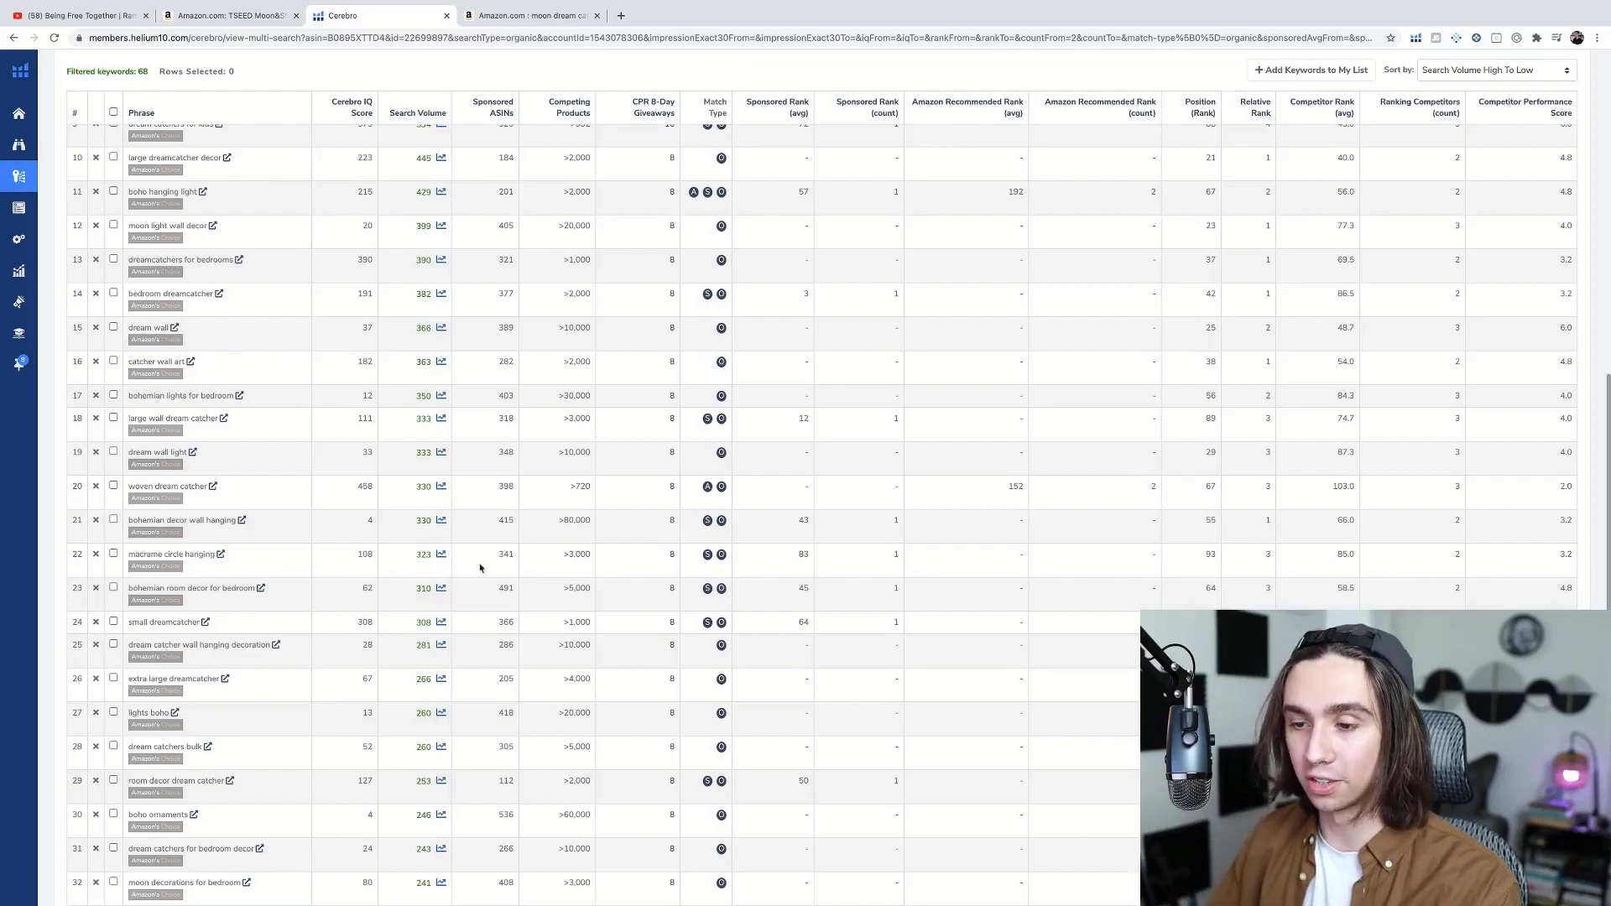
pyautogui.scroll(-4, 442, 648)
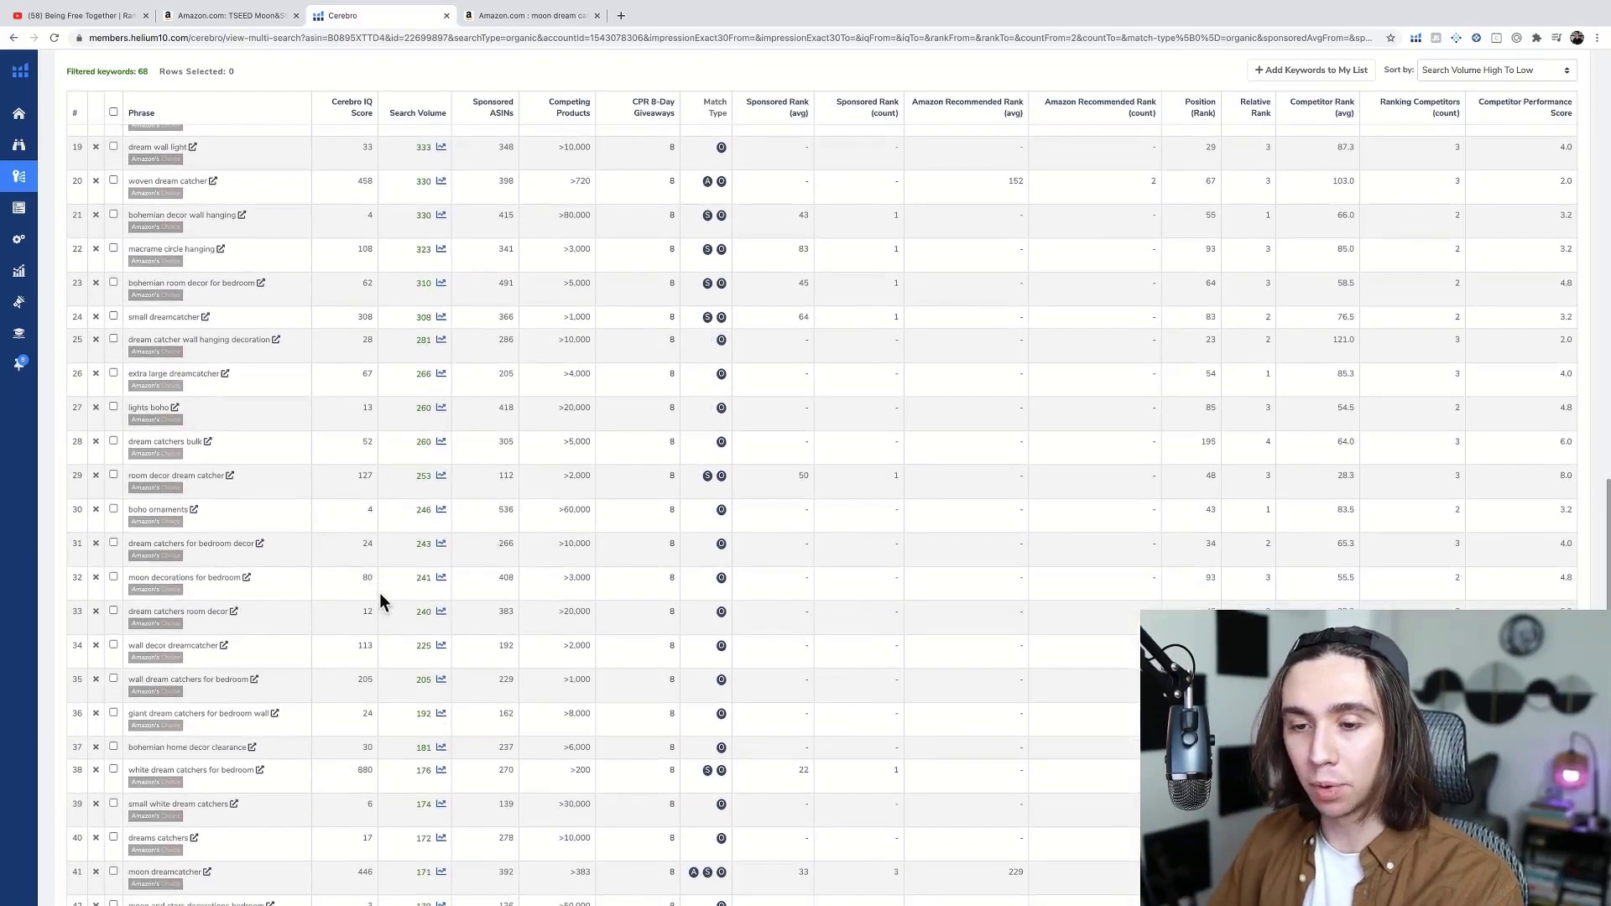
pyautogui.scroll(20, 444, 595)
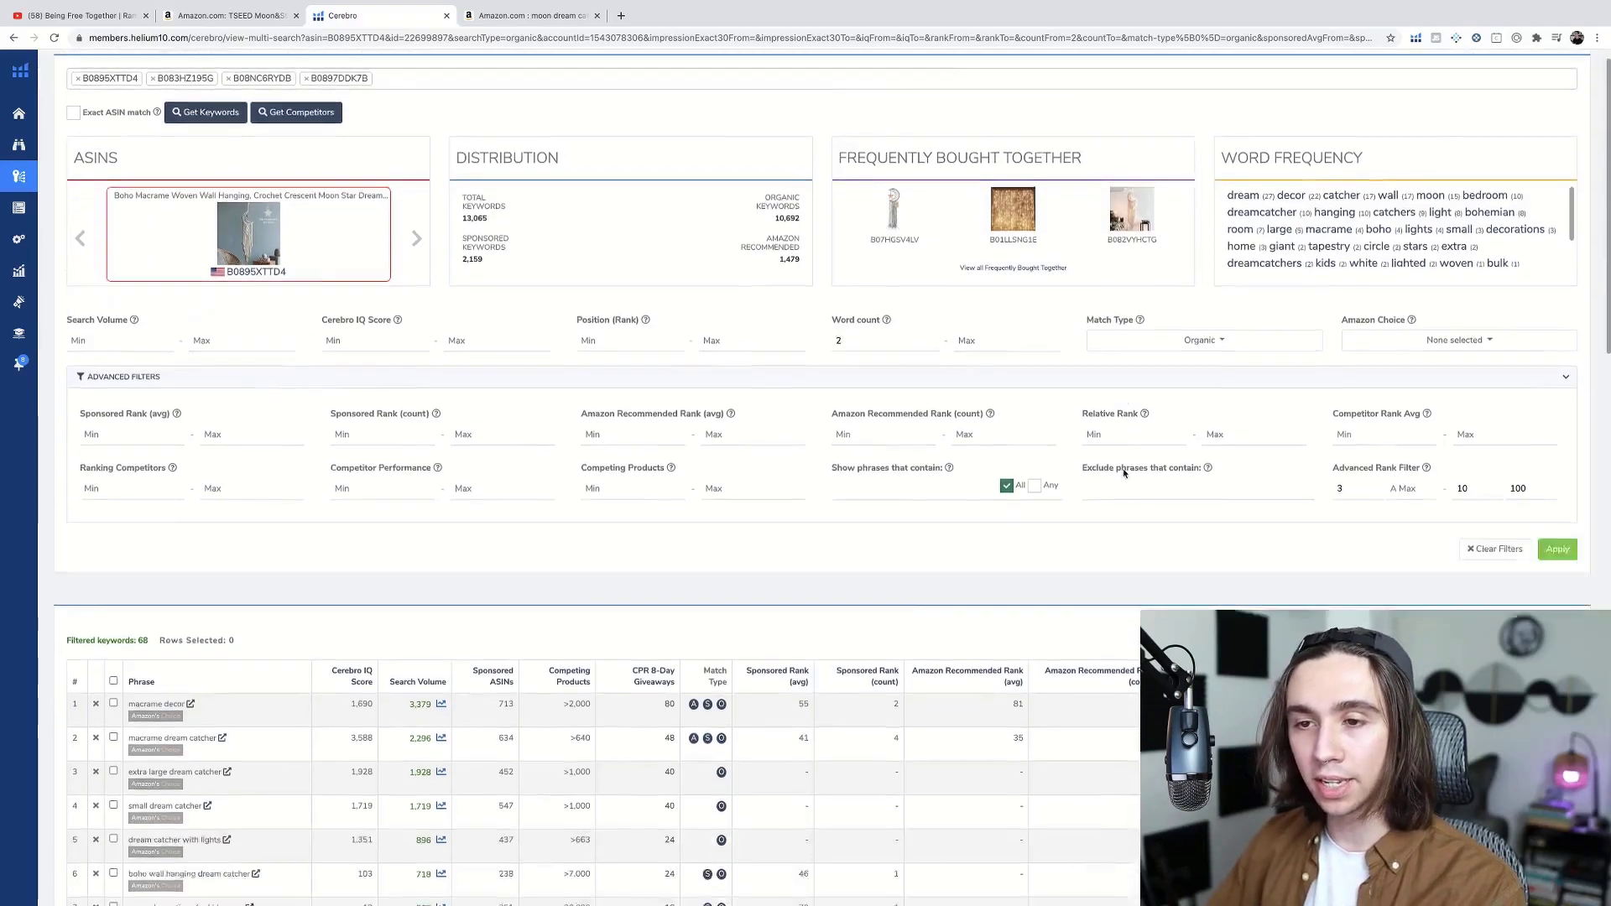
pyautogui.scroll(-3, 1120, 468)
pyautogui.scroll(1, 1087, 449)
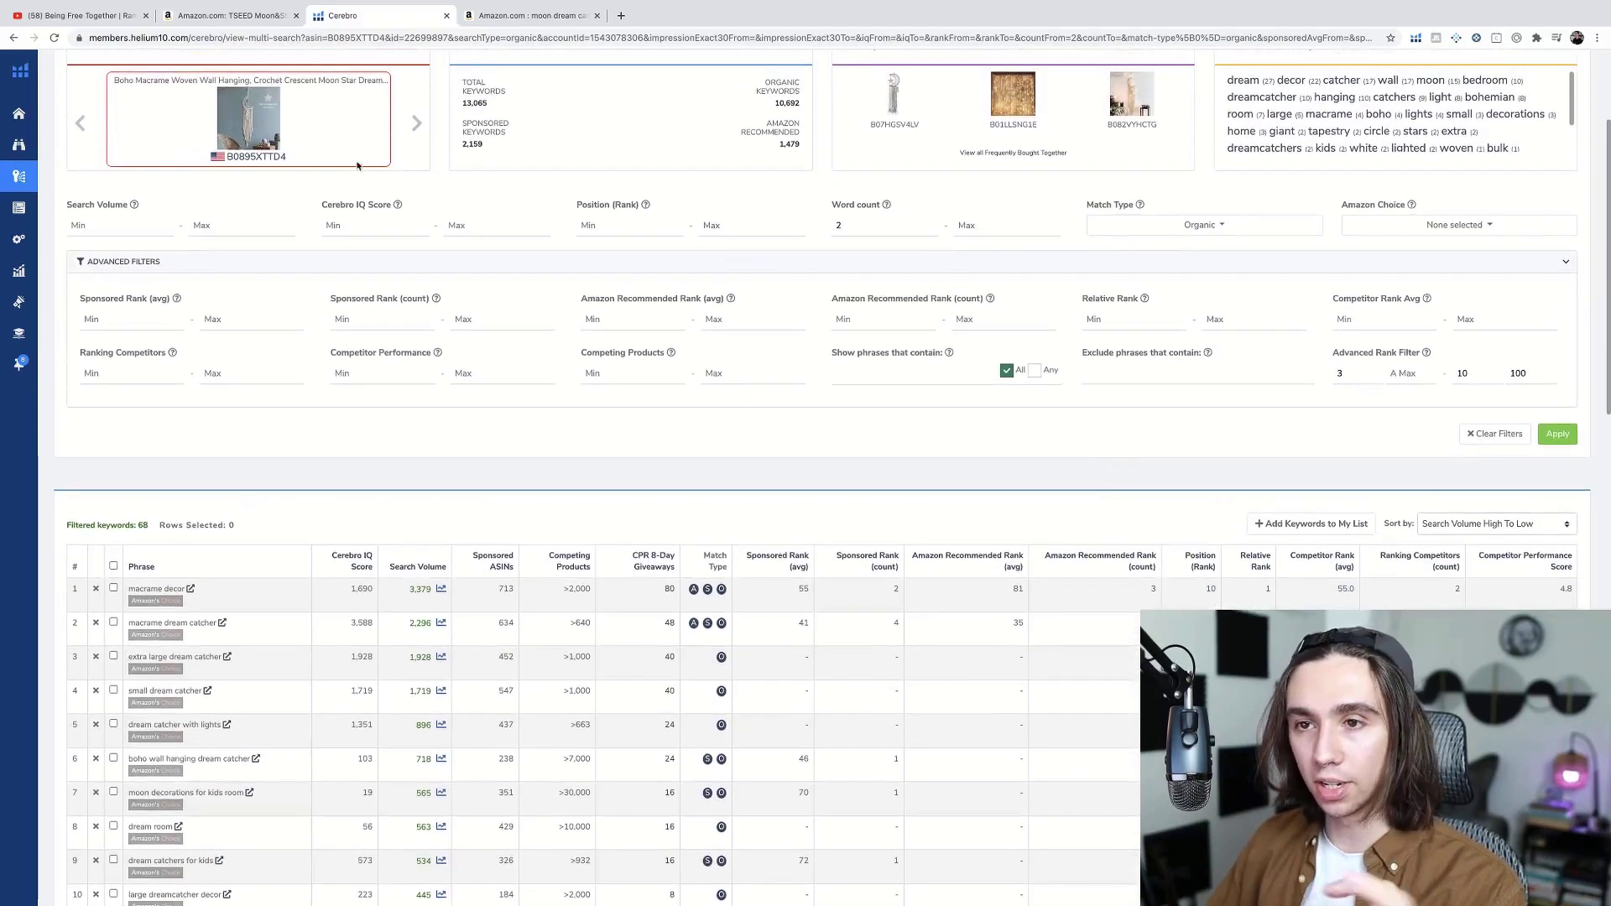
pyautogui.scroll(-10, 270, 445)
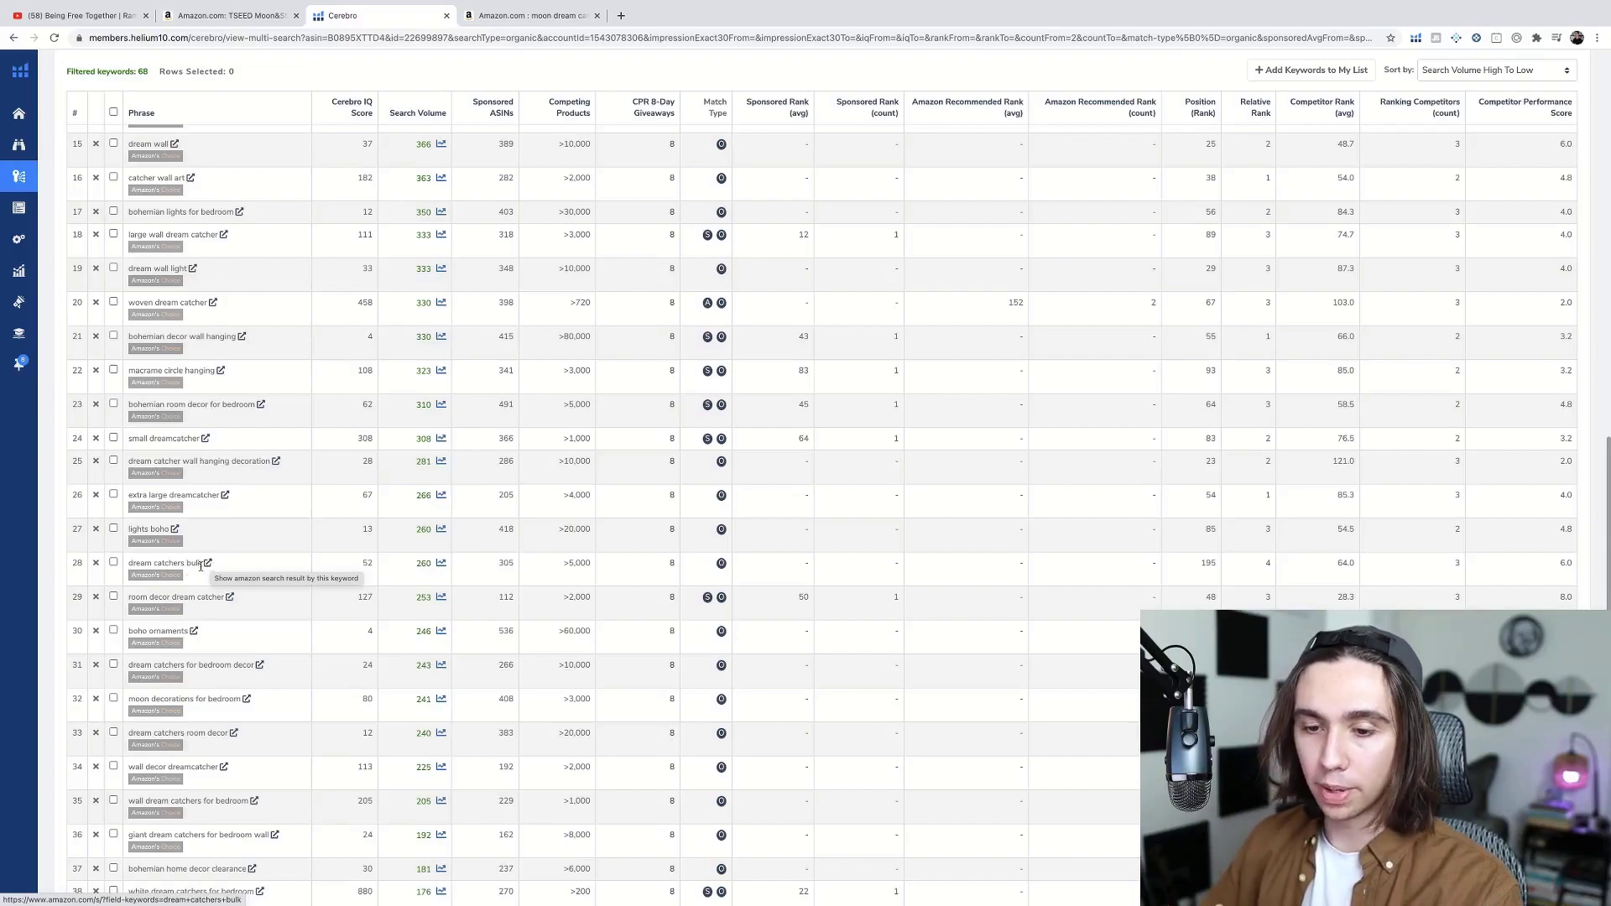
pyautogui.scroll(-1, 209, 564)
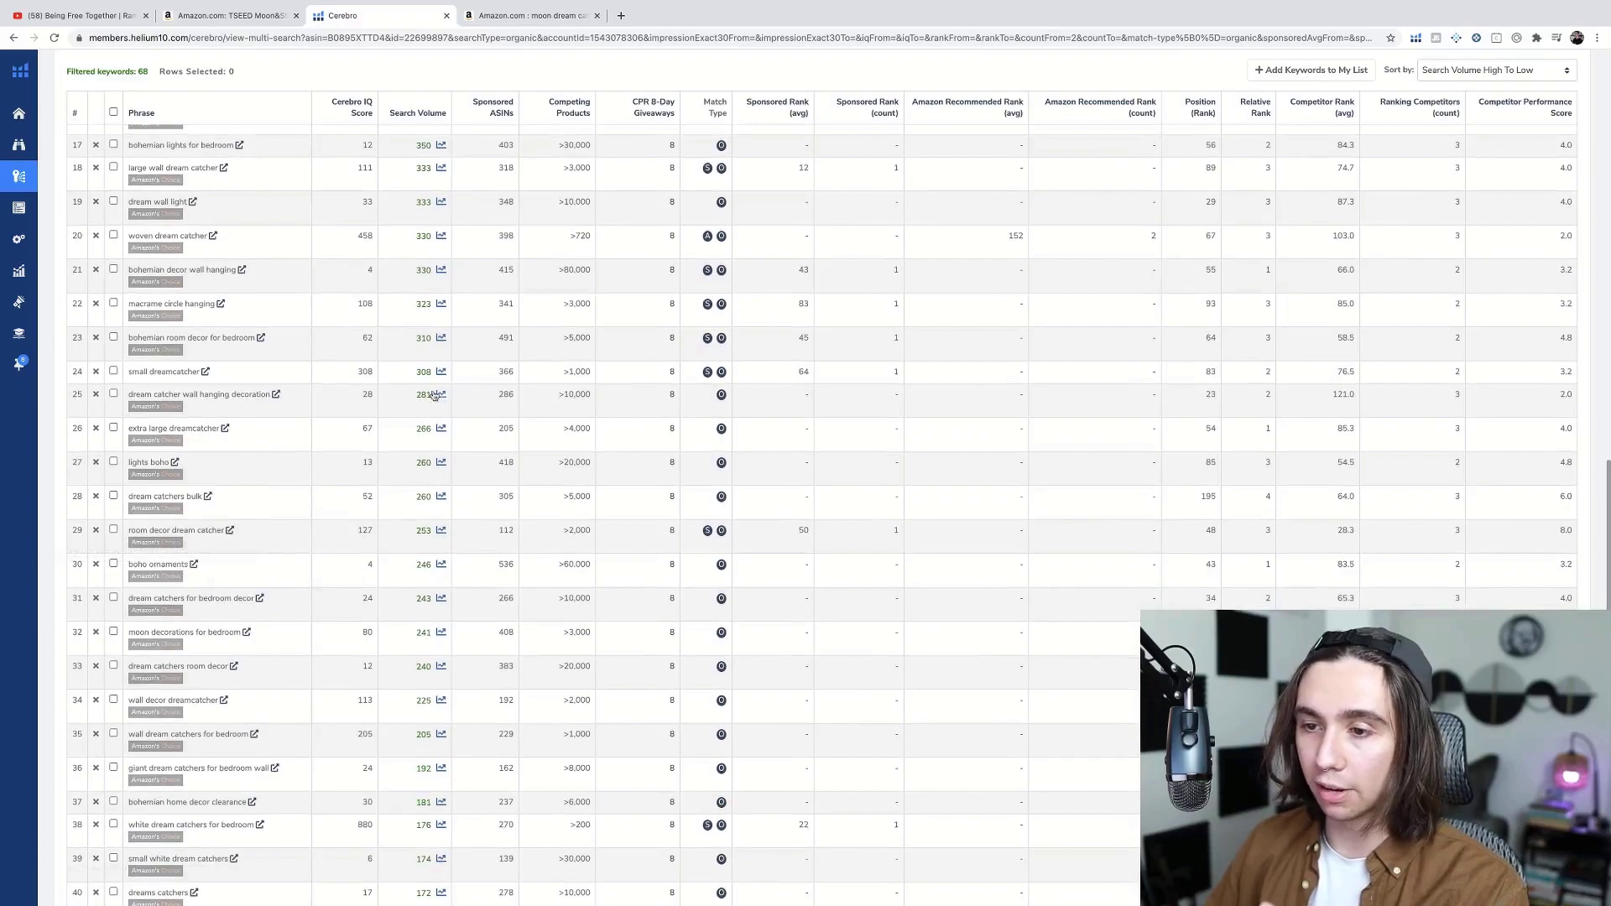